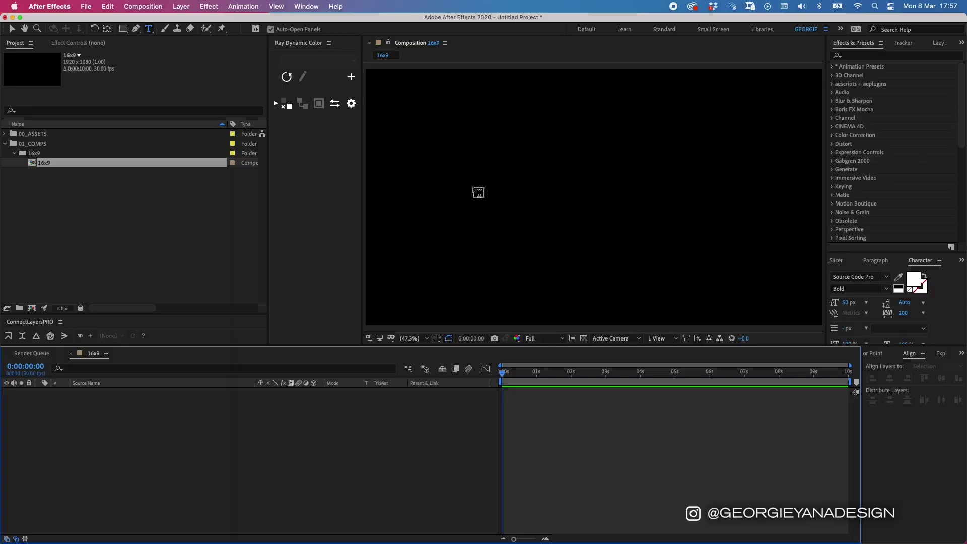
Step: Create a paragraph text box across the middle of the composition and enter the word TEXTURE
drag(455, 187, 769, 244)
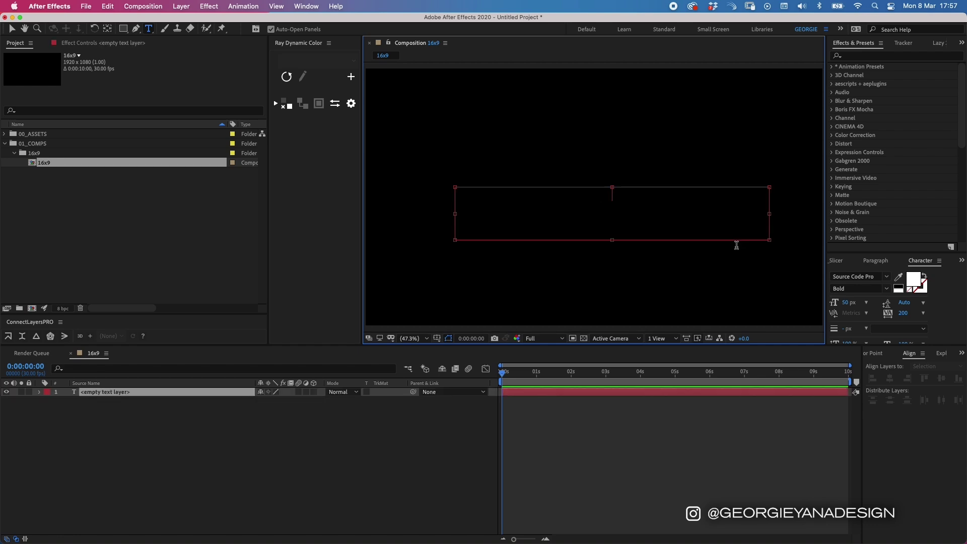
key(super+t)
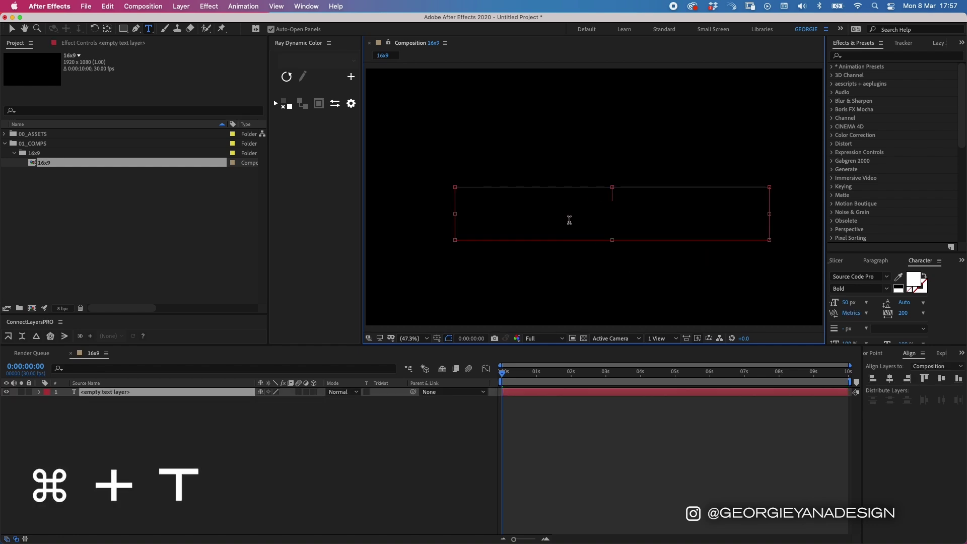
text(TEXTURE)
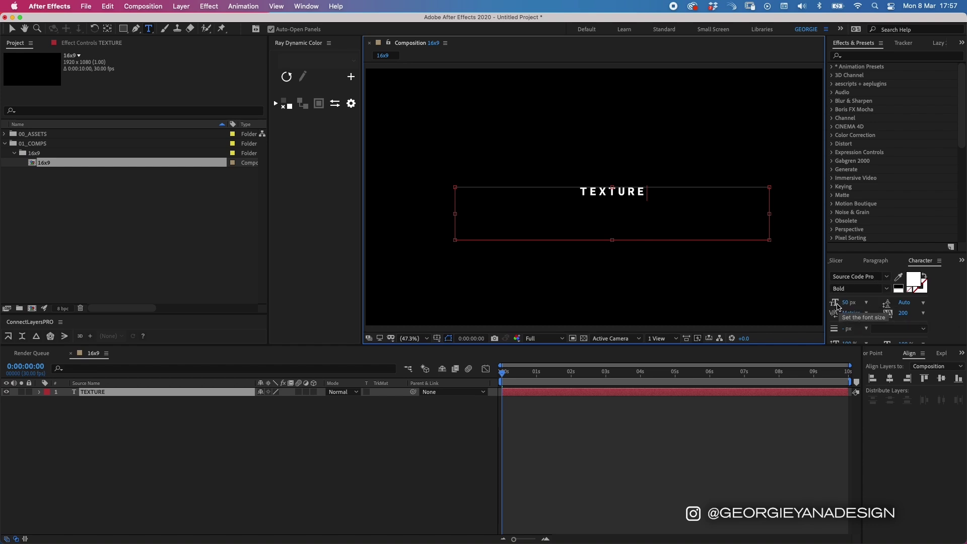
Step: Try a tighter letter tracking on the TEXTURE text
click(905, 313)
drag(935, 313, 902, 313)
double_click(621, 218)
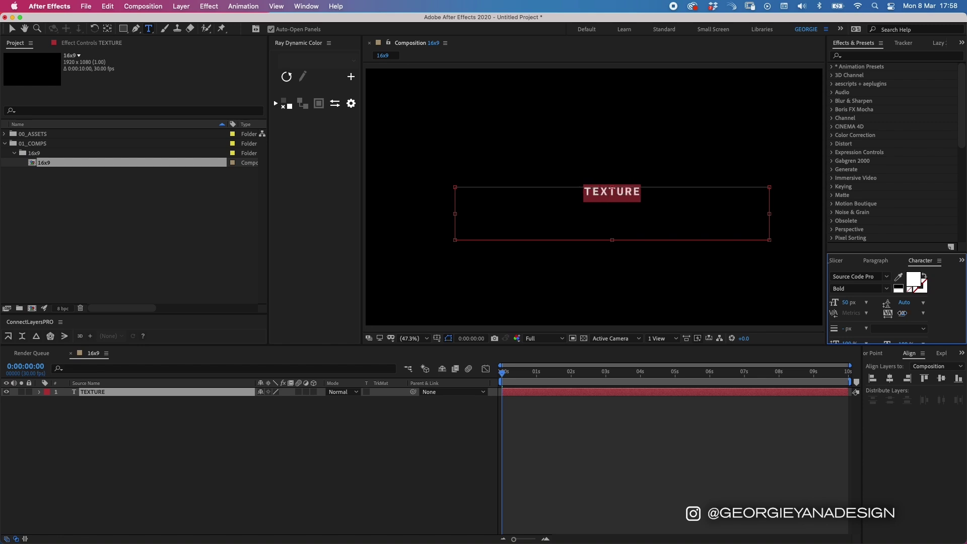
Step: Add trailing spaces after TEXTURE, copy the word with its spaces, and paste it once more behind itself
click(654, 192)
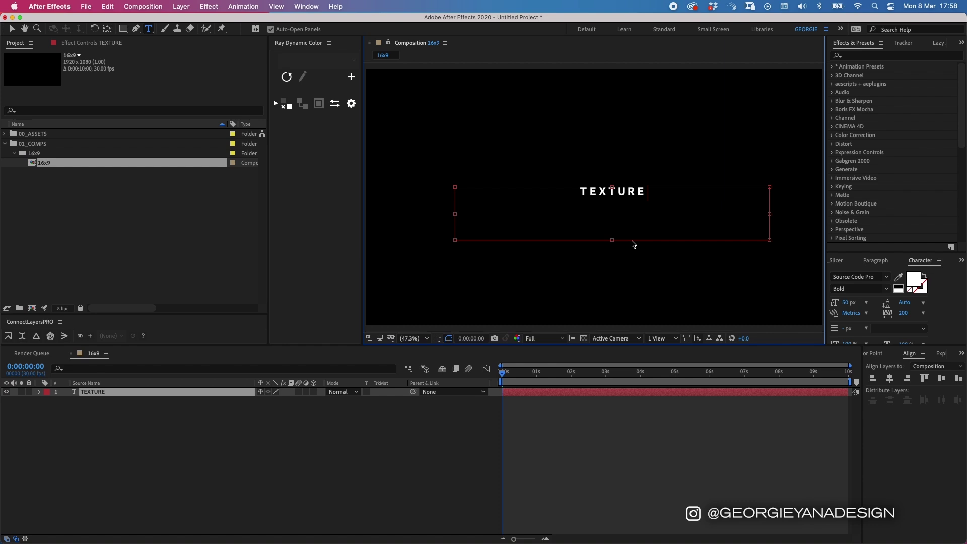
key(super+a)
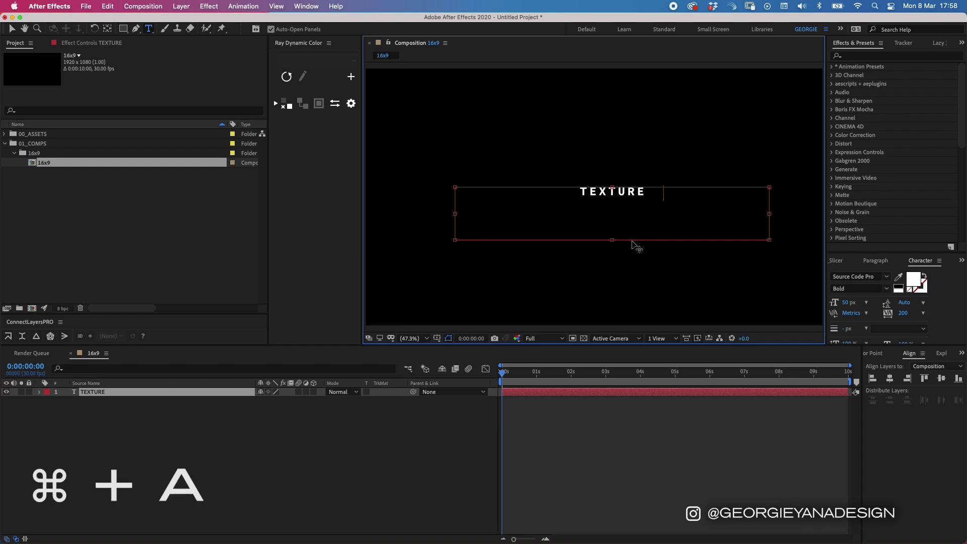
key(super+c)
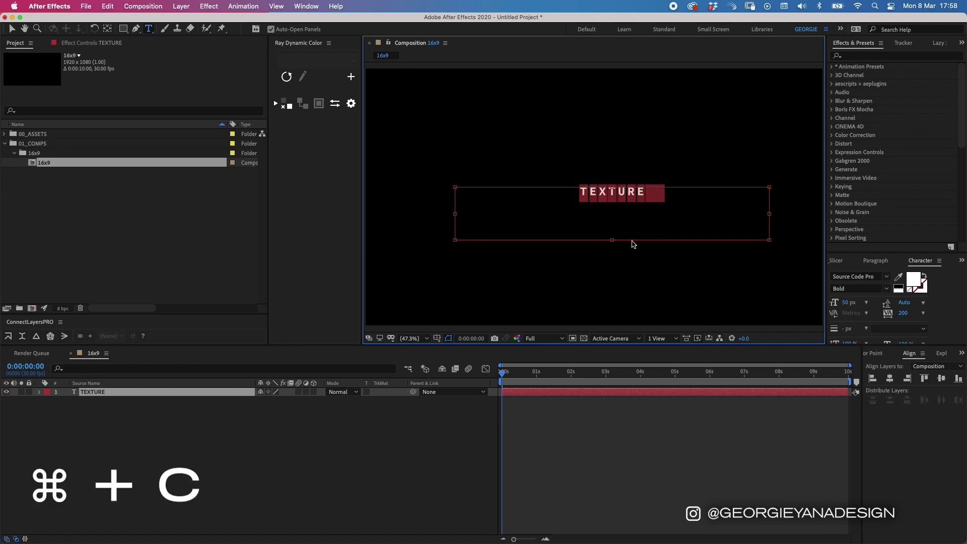
key(Right)
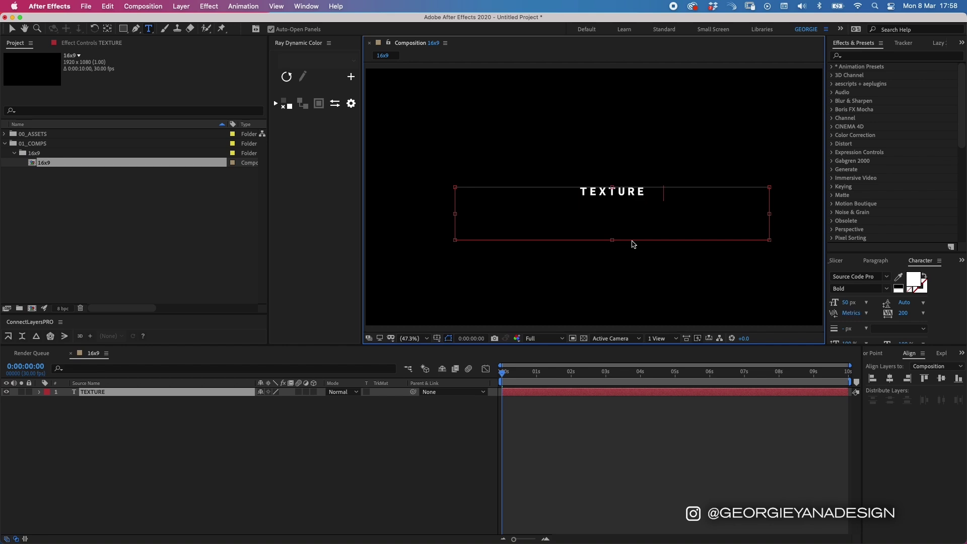
key(super+v)
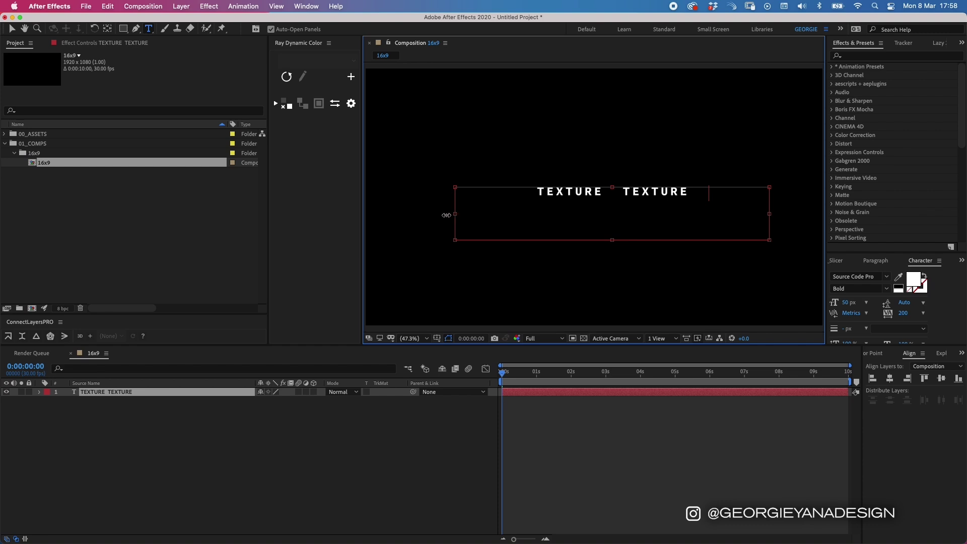
Step: Widen the text box beyond both sides of the composition and paste TEXTURE repeatedly into one row, undoing the copy that wraps
drag(448, 214, 244, 227)
drag(772, 215, 966, 192)
key(super+v)
key(super+v)
key(super+v)
key(super+v)
key(super+v)
key(super+v)
key(super+v)
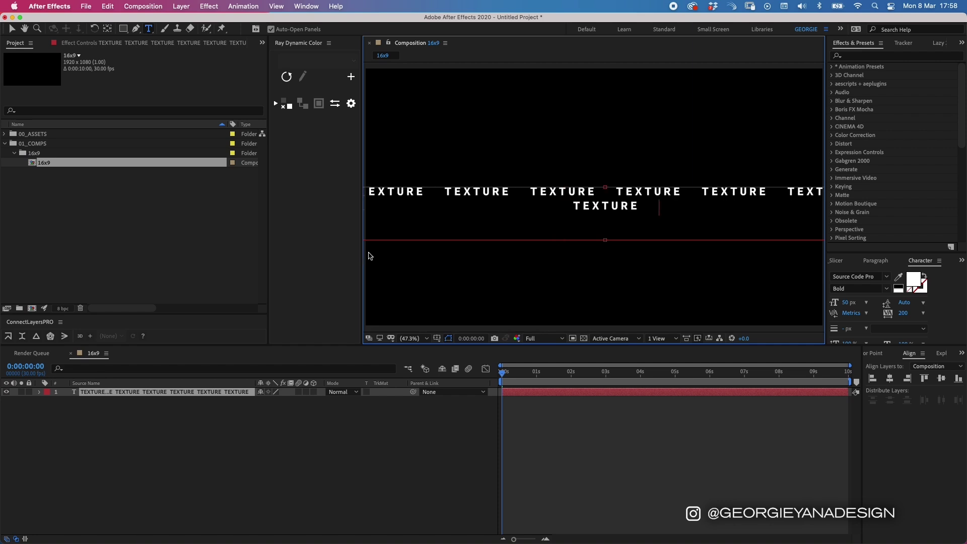
key(super+z)
Step: Align the text row to the composition's horizontal and vertical centre and centre its anchor point
click(550, 395)
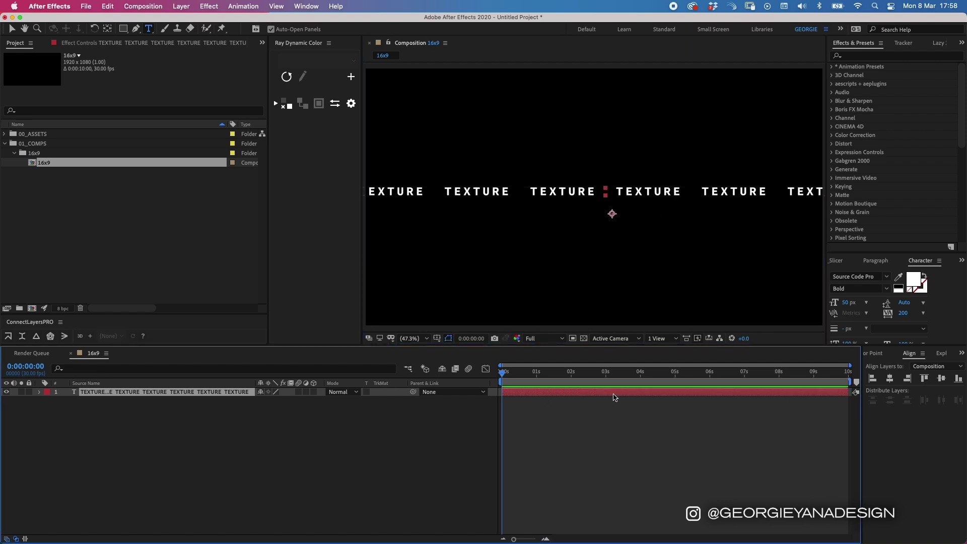
click(891, 378)
click(941, 378)
key(v)
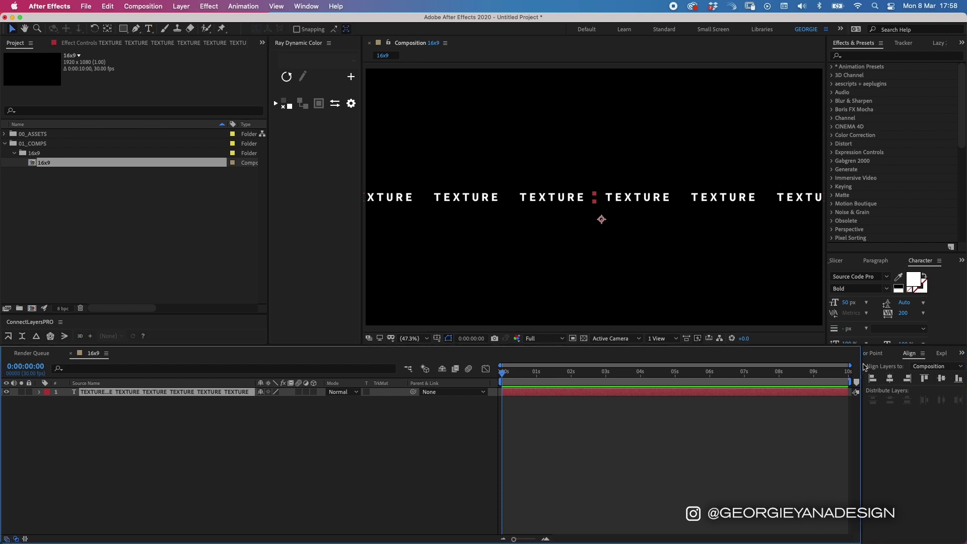
click(875, 353)
click(890, 383)
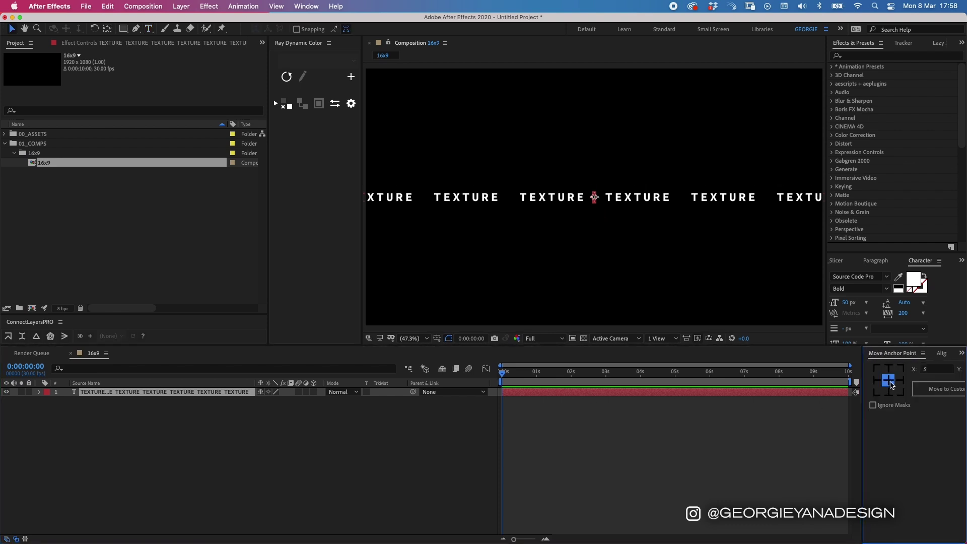
Step: Extend the TEXTURE row well past the composition's right edge and shift it so its first word starts at the left edge
click(567, 400)
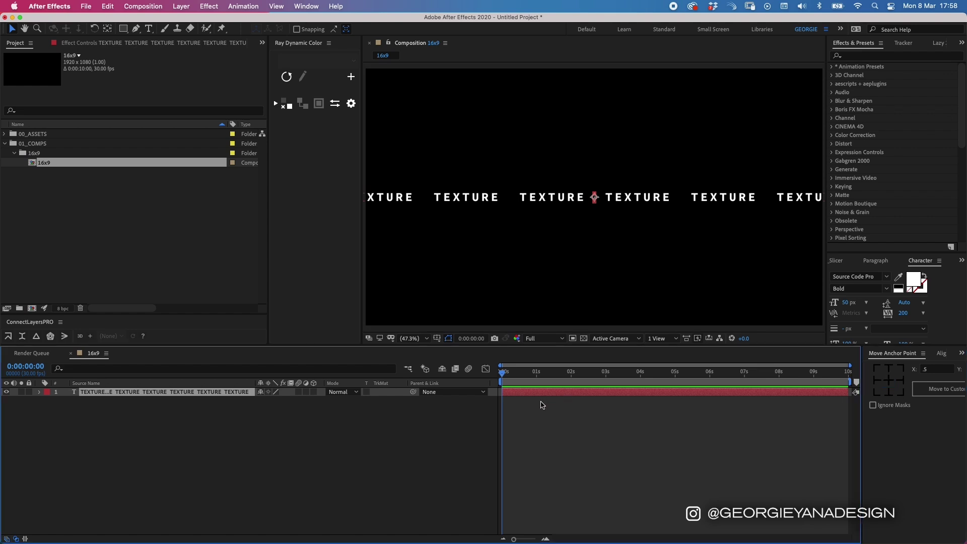
key(comma)
key(comma)
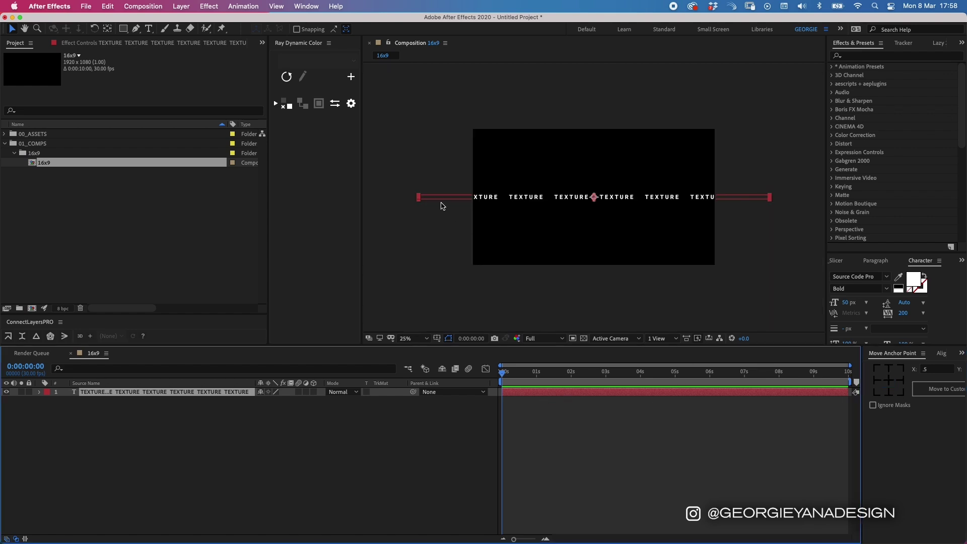
double_click(535, 395)
drag(786, 211, 876, 221)
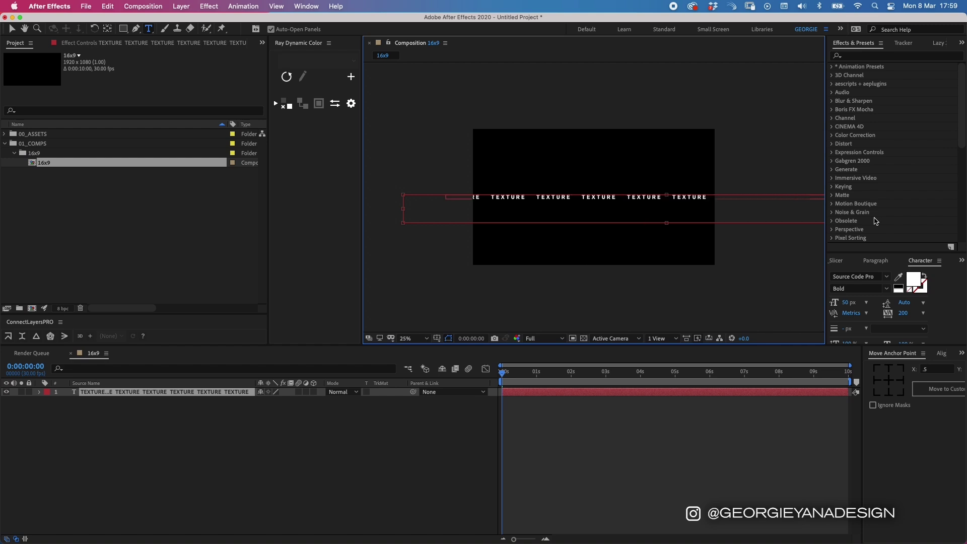
click(541, 396)
key(v)
mouse_move(519, 200)
mouse_down()
mouse_move(466, 200)
mouse_move(528, 201)
mouse_up()
key(super+z)
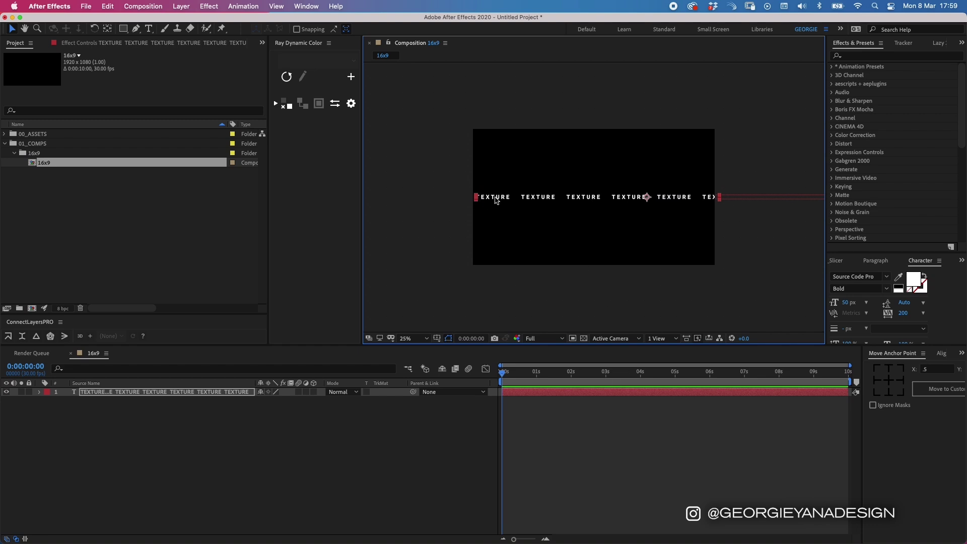
Step: Duplicate the TEXTURE row twice and stack the two copies directly above the original
click(526, 400)
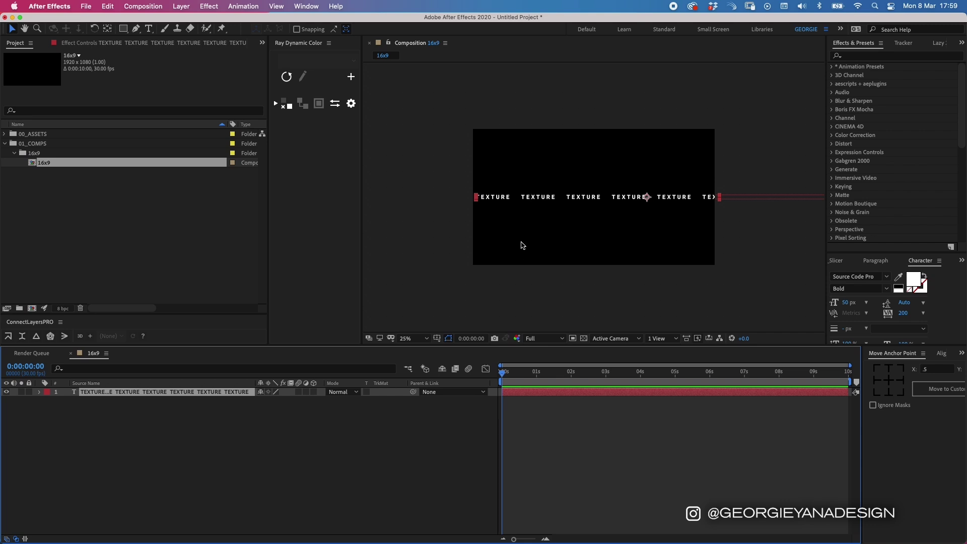
key(super+d)
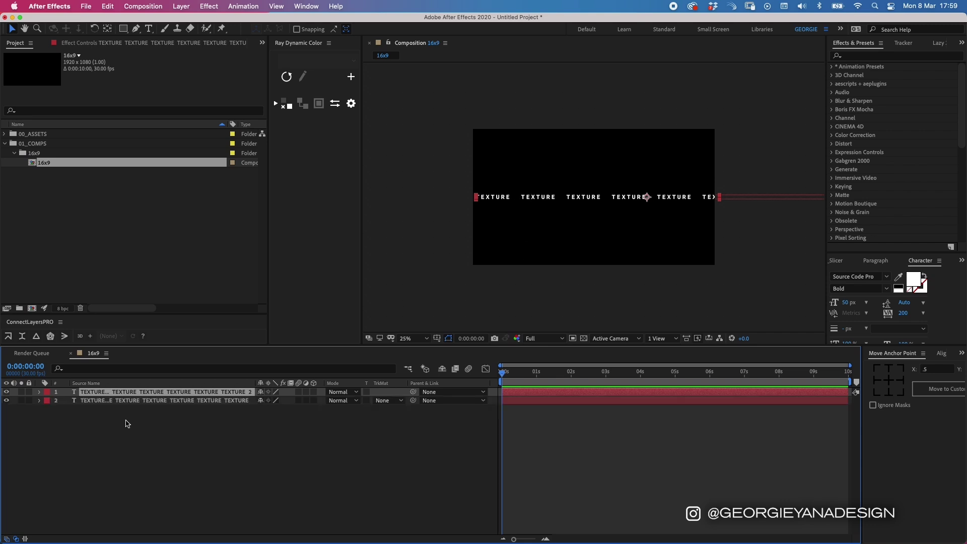
key(super+d)
drag(489, 192, 489, 183)
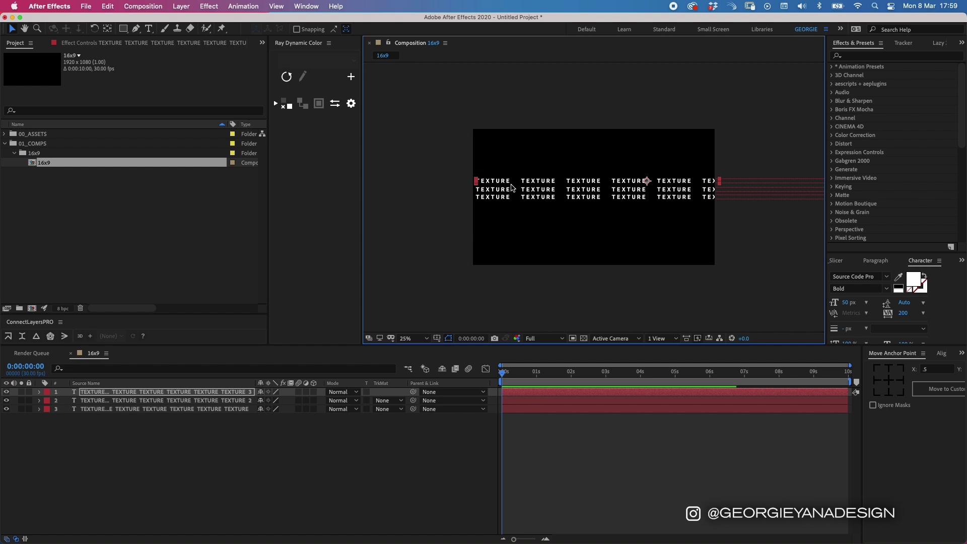
Step: Duplicate the stacked rows upward until they fill the composition's upper half, and delete the surplus row
key(super+a)
key(super+d)
drag(583, 181, 583, 139)
key(super+d)
click(538, 410)
key(Delete)
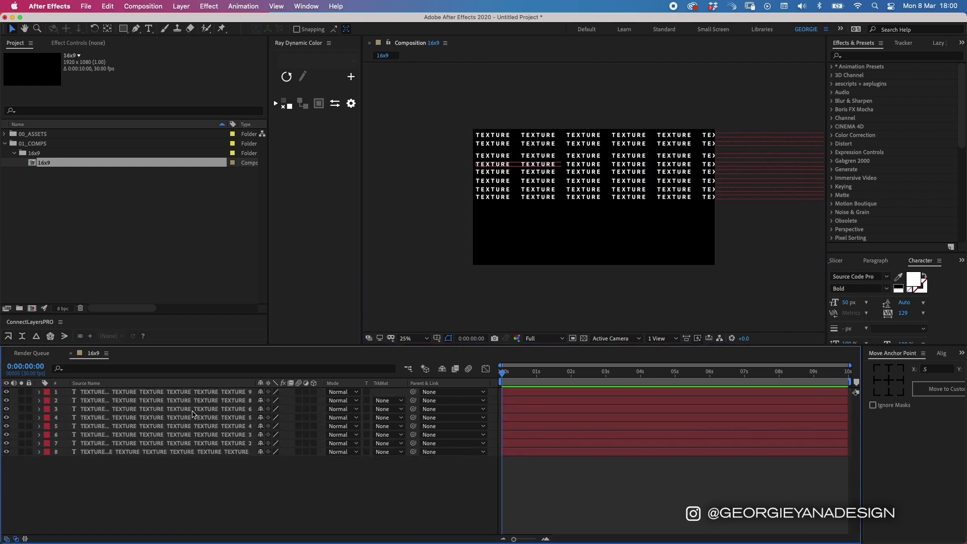
Step: Duplicate all the text rows and move the copies down to fill the composition's lower half
key(super+a)
key(super+d)
drag(523, 213, 522, 277)
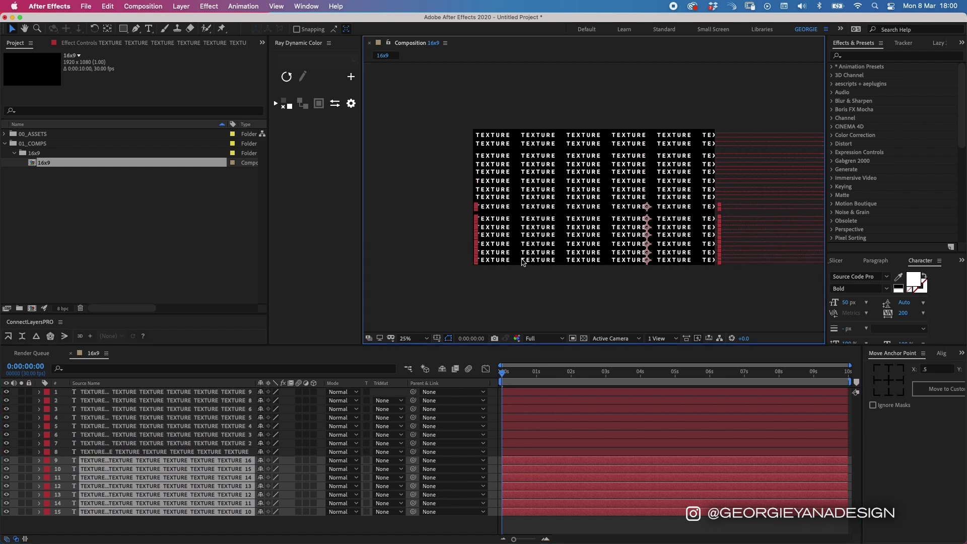
Step: Select all the text rows and distribute them evenly by their vertical centres
click(517, 393)
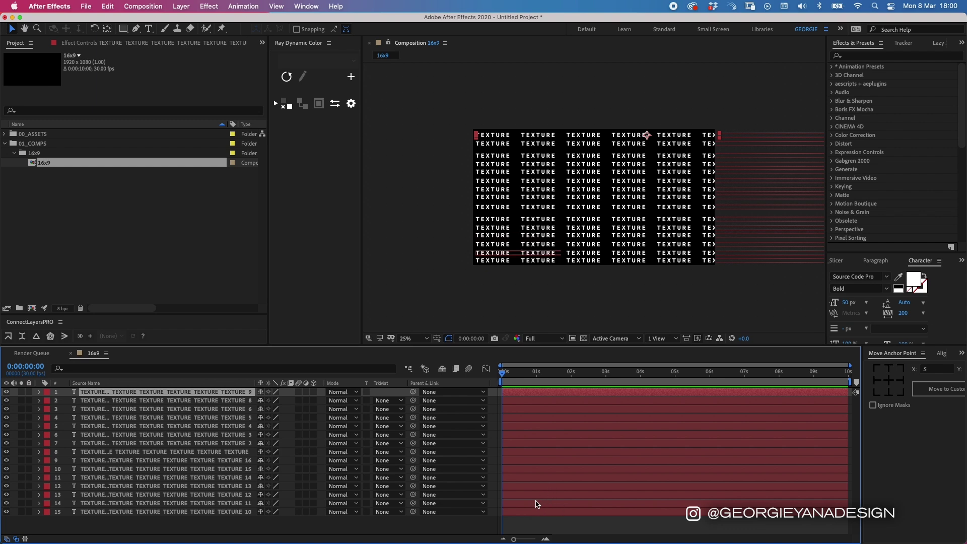
key(super+a)
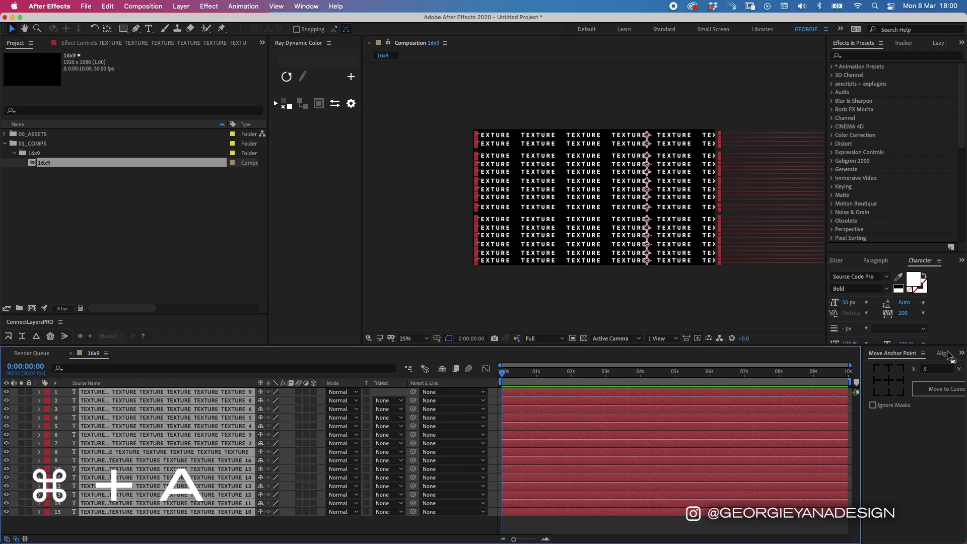
click(941, 353)
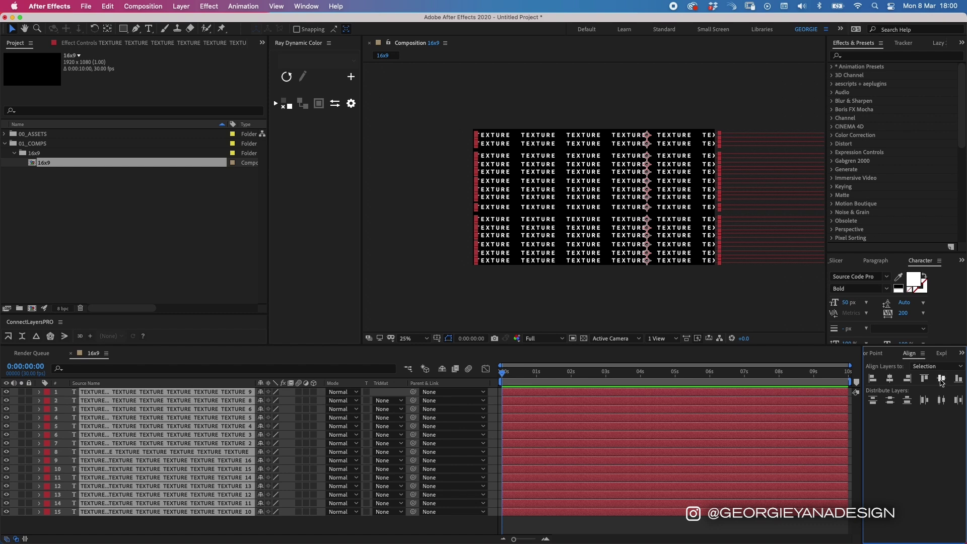
click(891, 401)
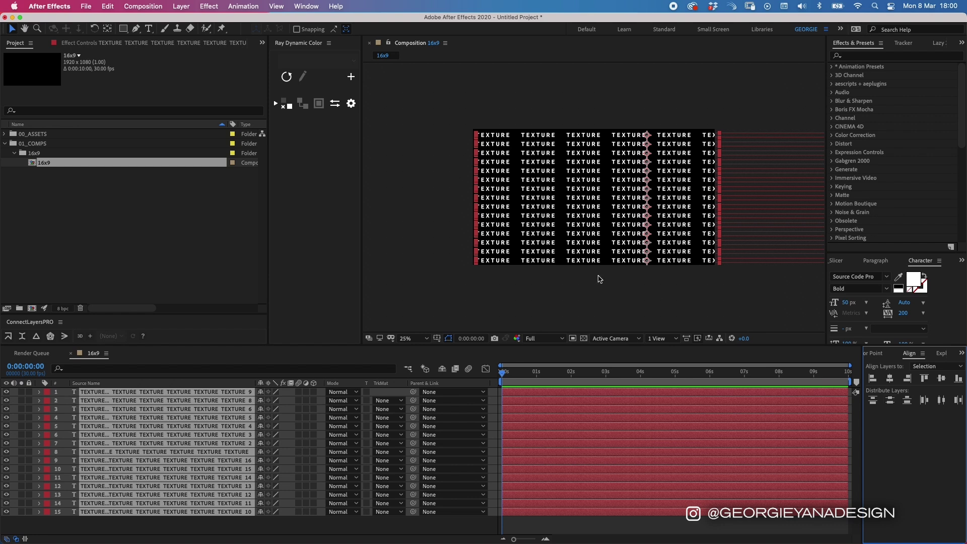
Step: Turn on the title/action safe guides so the composition's centre mark shows over the text rows
key(super+equal)
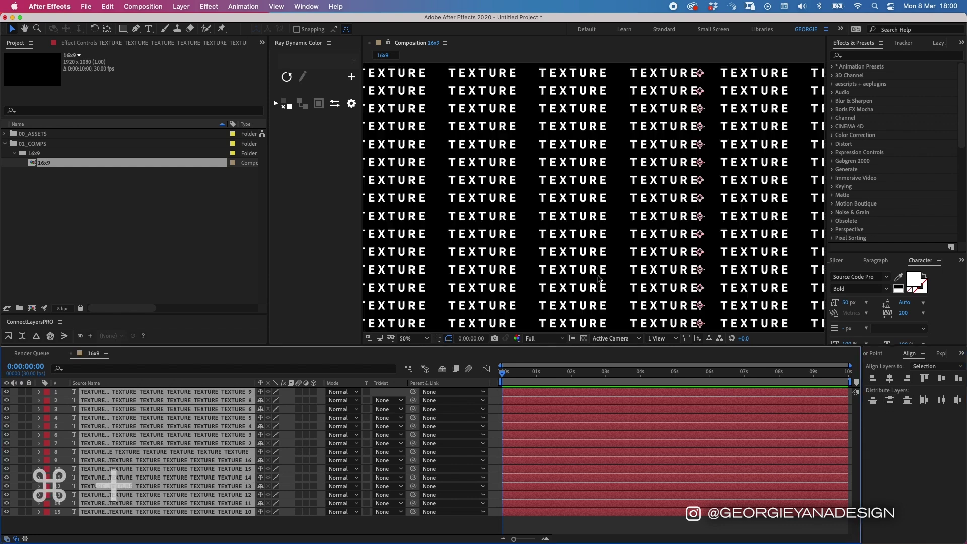
key(super+equal)
key(apostrophe)
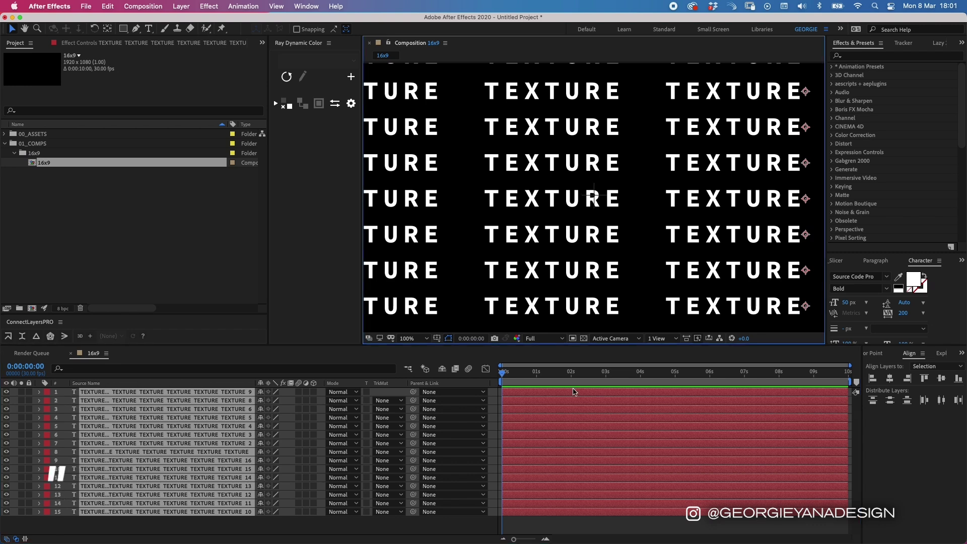
click(591, 220)
drag(628, 215, 577, 220)
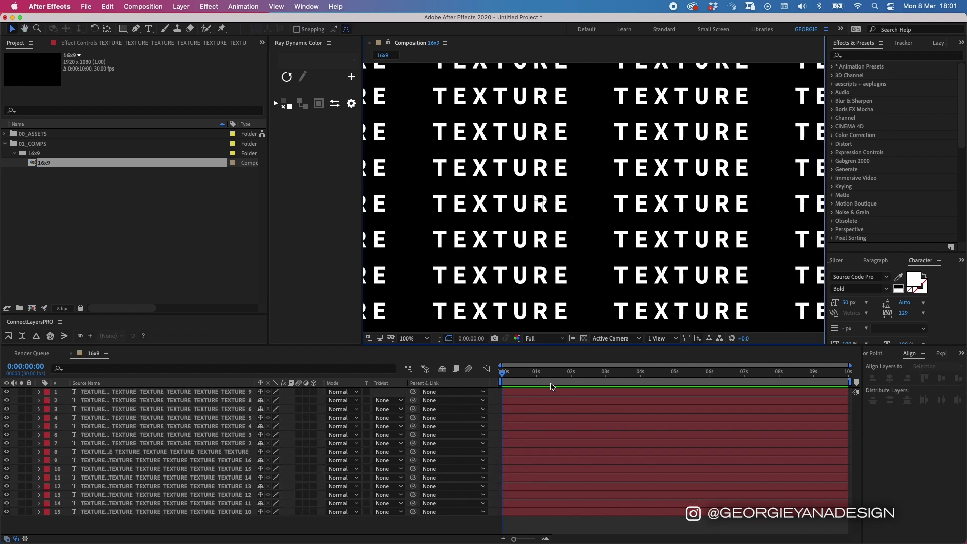
Step: Move all the text rows left together until their anchor points line up with the composition's centre mark
key(super+a)
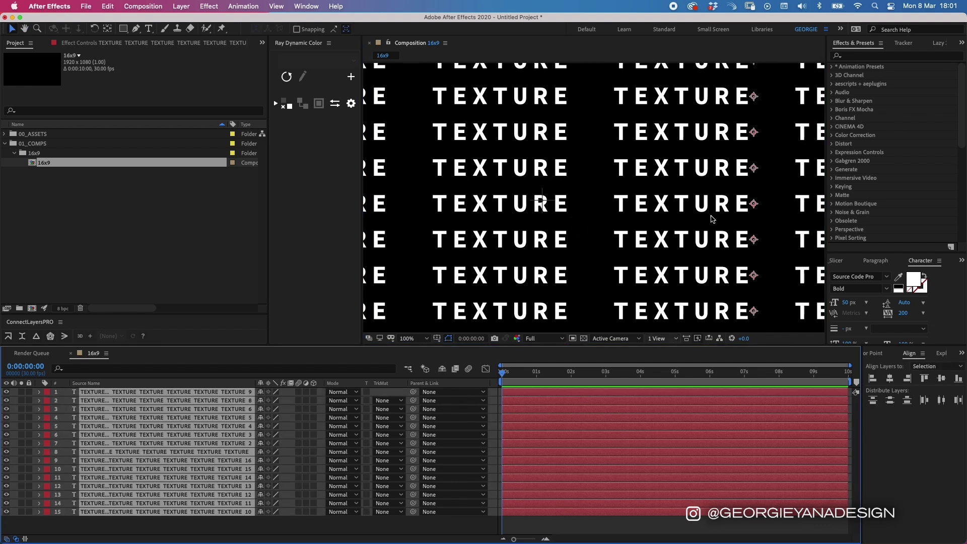
drag(564, 208, 485, 208)
key(shift+Left)
key(shift+Left)
key(shift+Left)
key(shift+Left)
key(shift+Left)
key(shift+Left)
key(shift+Left)
key(shift+Left)
key(shift+Left)
key(shift+Left)
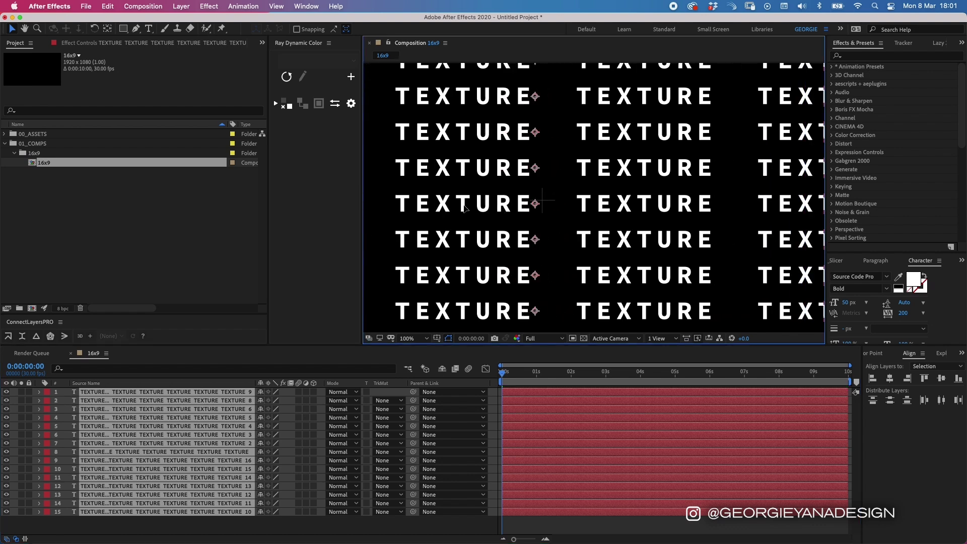
key(Right)
key(Right)
key(Right)
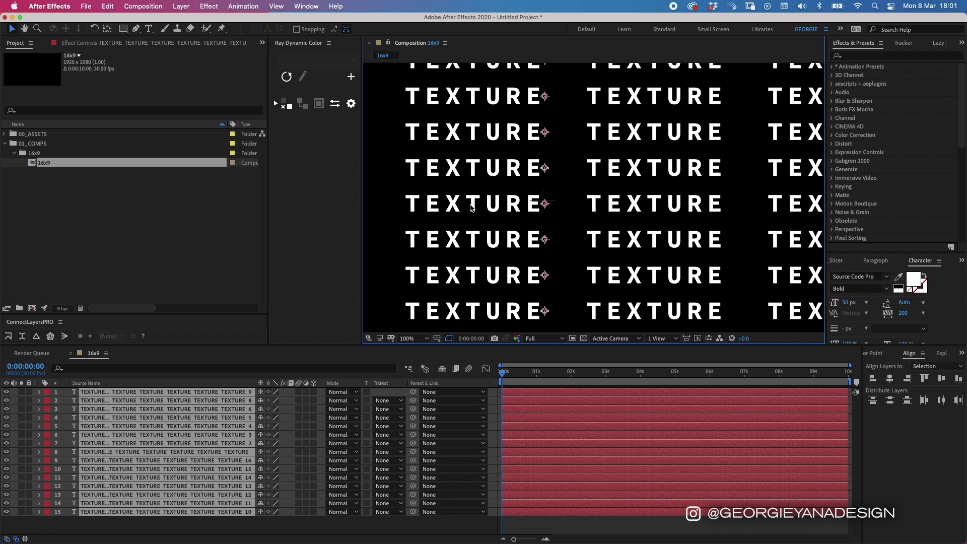
key(Left)
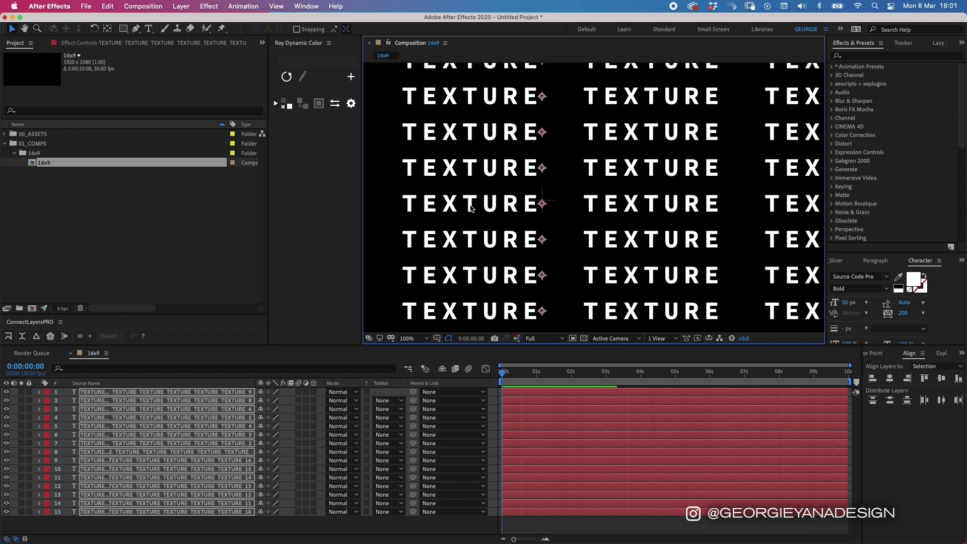
key(period)
key(period)
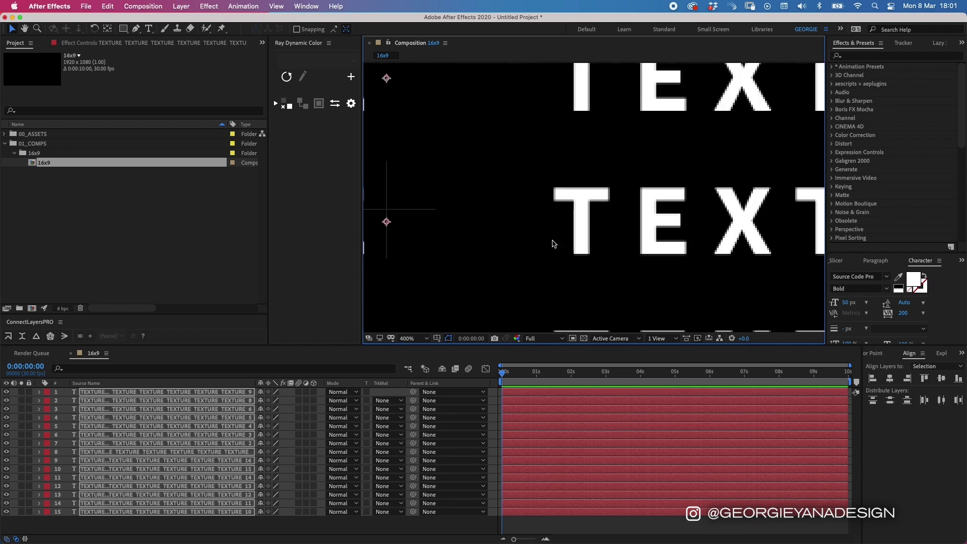
scroll(553, 244, right, 10)
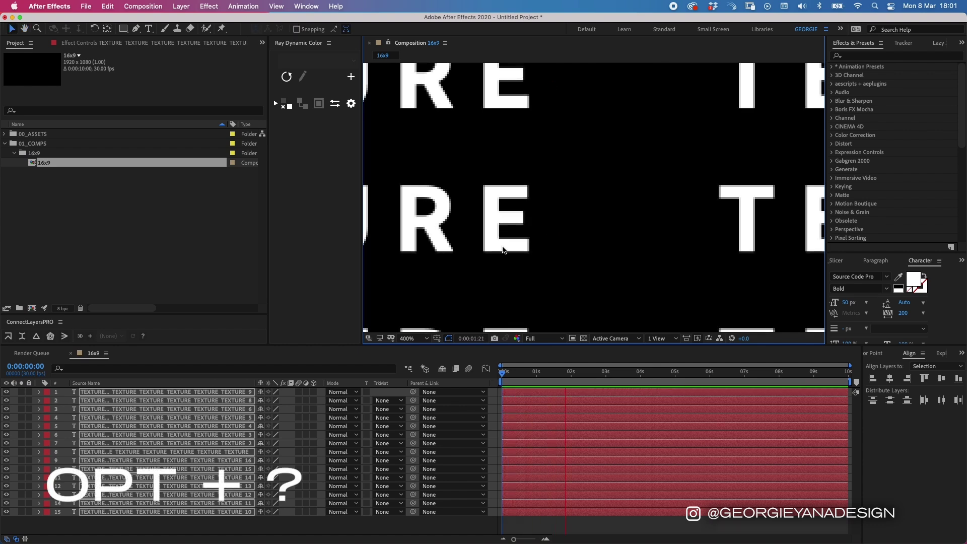
Step: Move all the text rows right together until their first letters line up with the composition's left edge
key(alt+shift+slash)
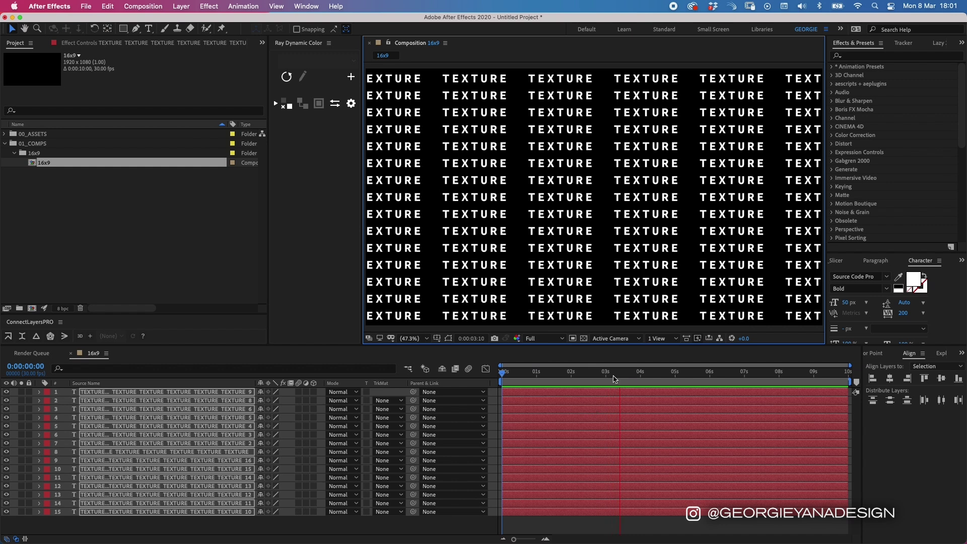
key(space)
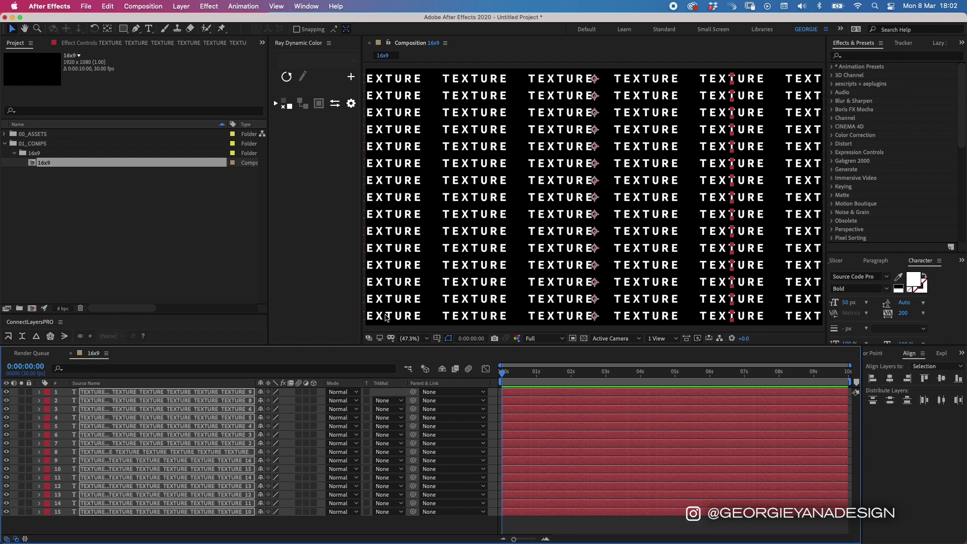
drag(398, 318, 410, 277)
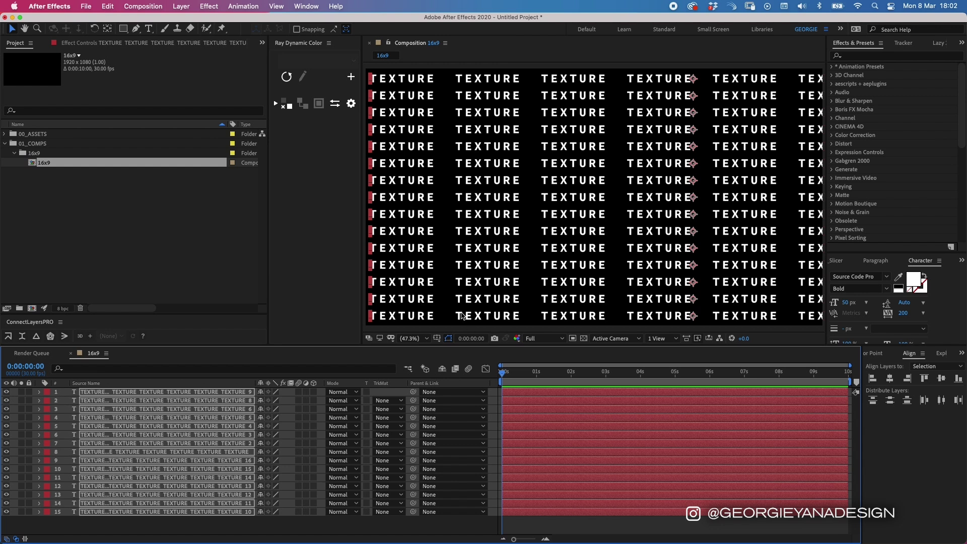
Step: Select every second text row, from layer 14 up to layer 2, and set their label colour to Yellow
click(169, 527)
click(161, 503)
super+click(156, 486)
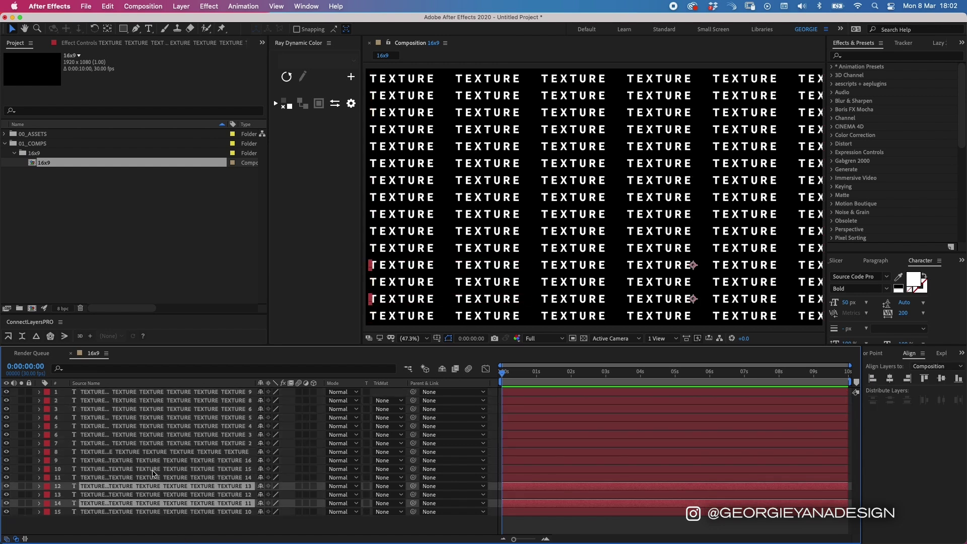
super+click(153, 469)
super+click(133, 452)
super+click(111, 435)
super+click(92, 418)
super+click(71, 401)
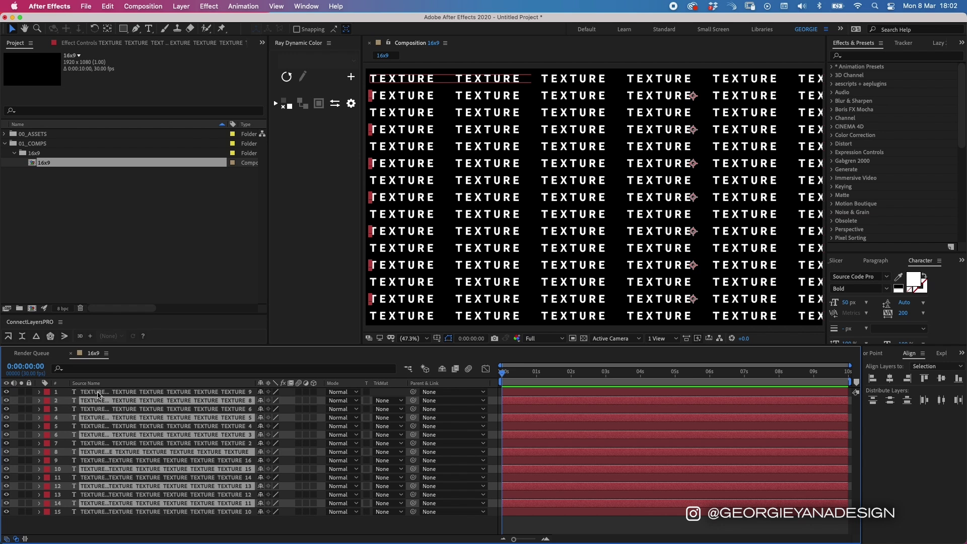
click(48, 402)
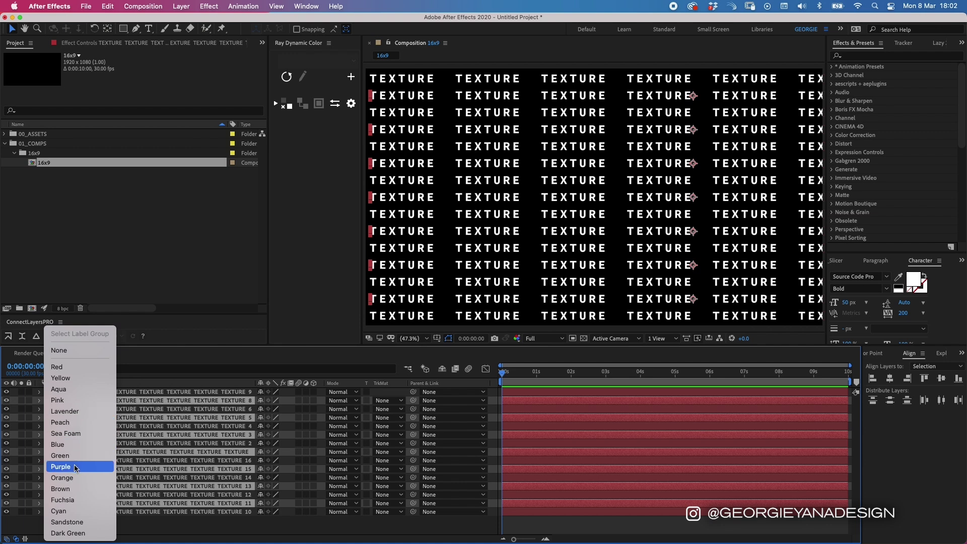
click(74, 468)
click(48, 402)
click(76, 353)
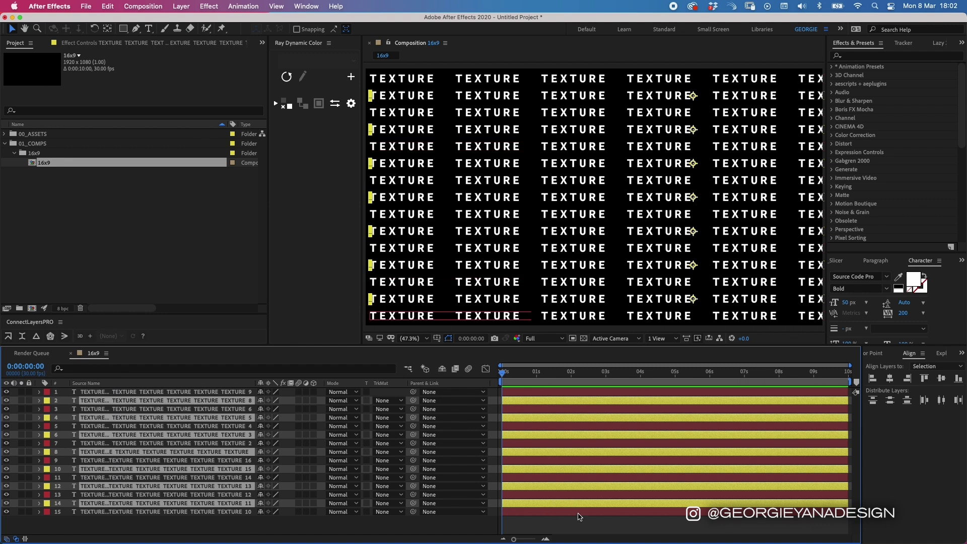
Step: Parent the remaining red text rows, layers 3 to 15, to the first text row
click(519, 411)
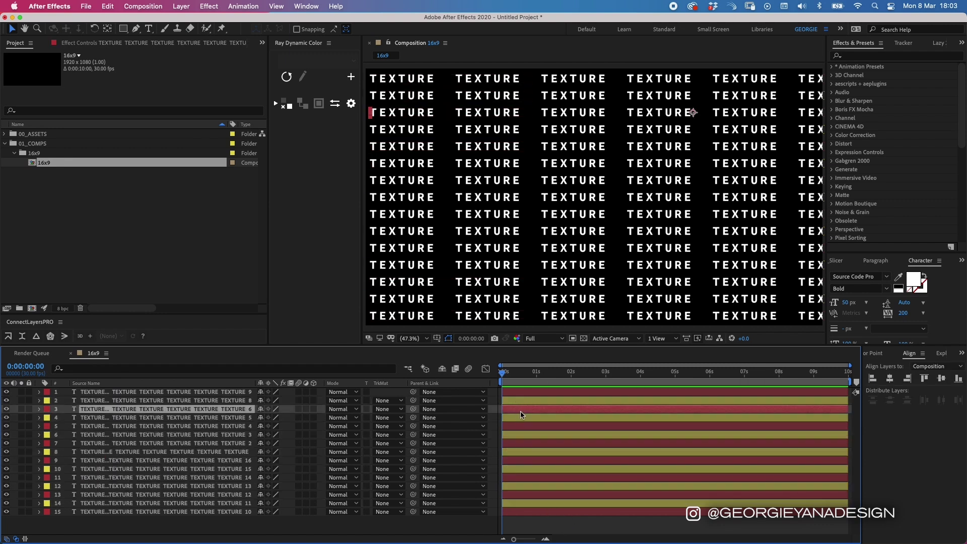
super+click(521, 426)
super+click(522, 444)
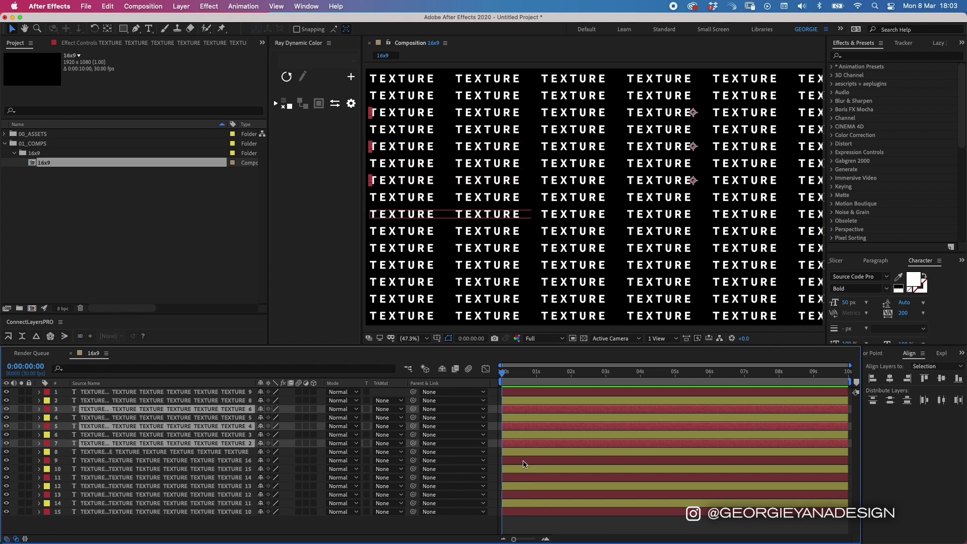
super+click(524, 461)
super+click(524, 478)
super+click(523, 496)
super+click(524, 512)
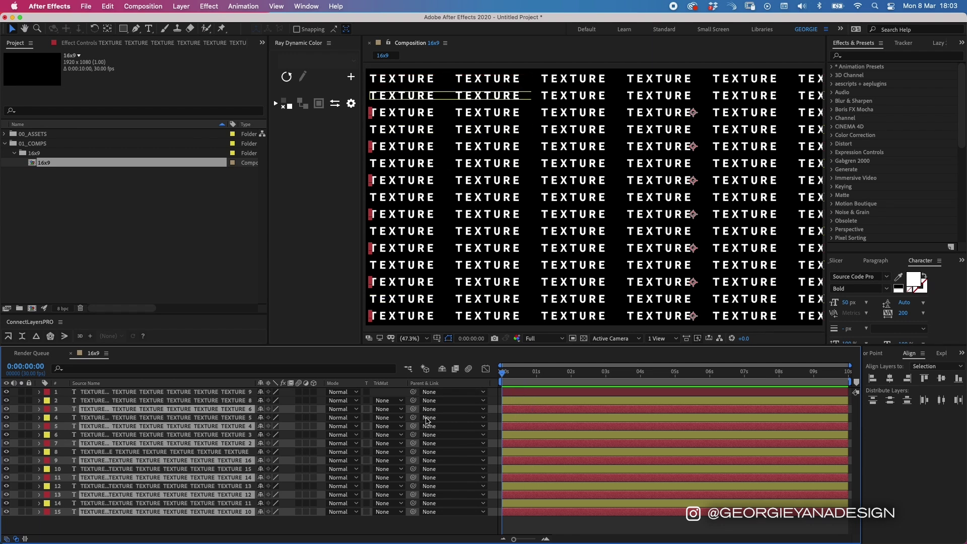
drag(412, 411, 520, 395)
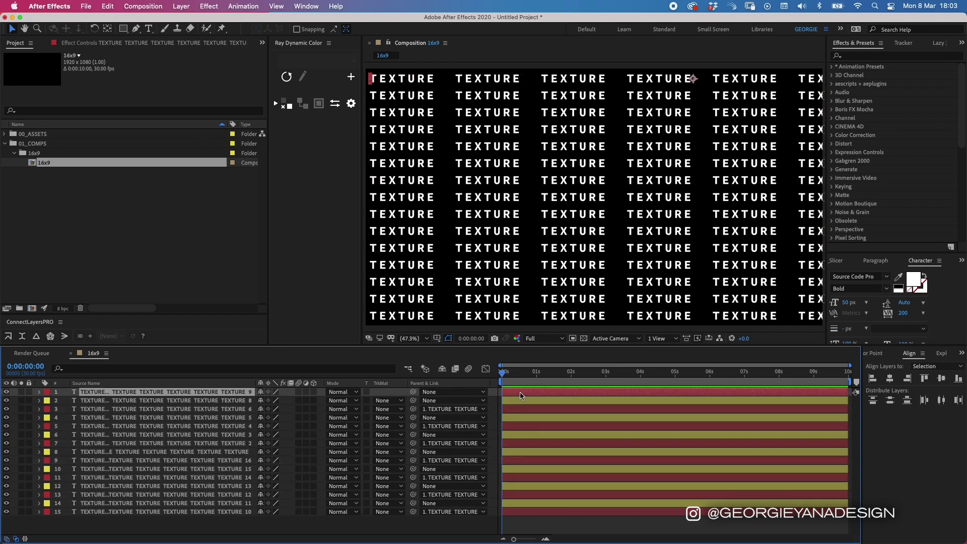
Step: Parent the yellow text rows, layers 4 to 14, to the second text row
click(521, 512)
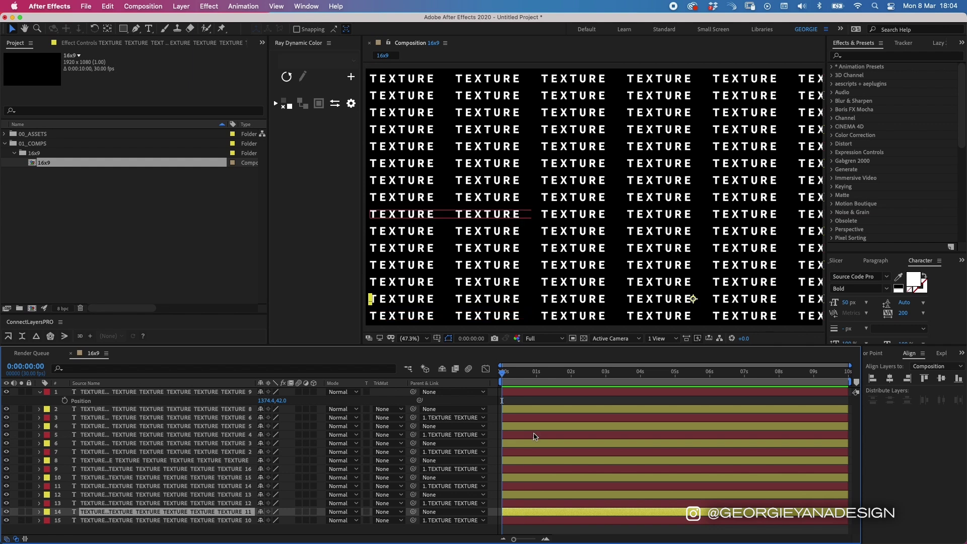
super+click(516, 495)
super+click(520, 478)
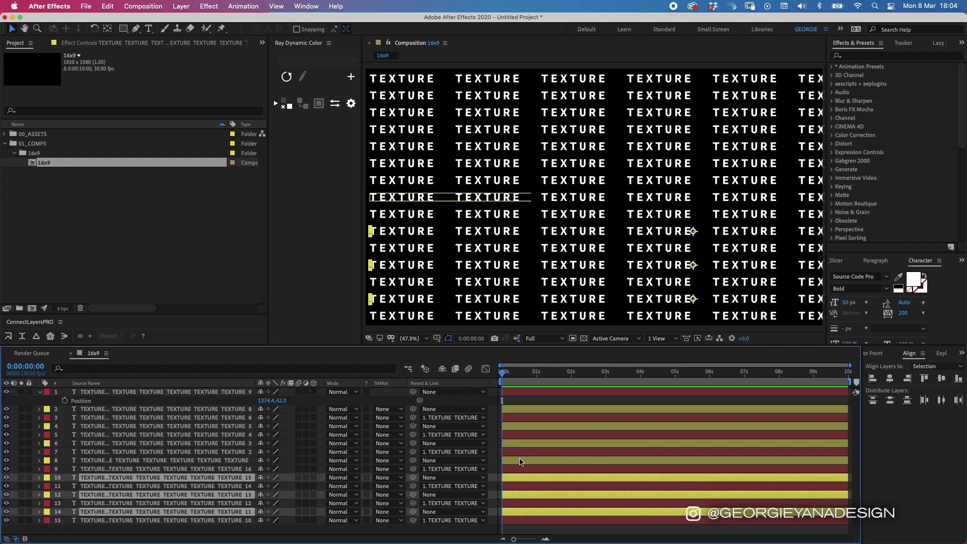
super+click(520, 461)
super+click(520, 443)
super+click(521, 426)
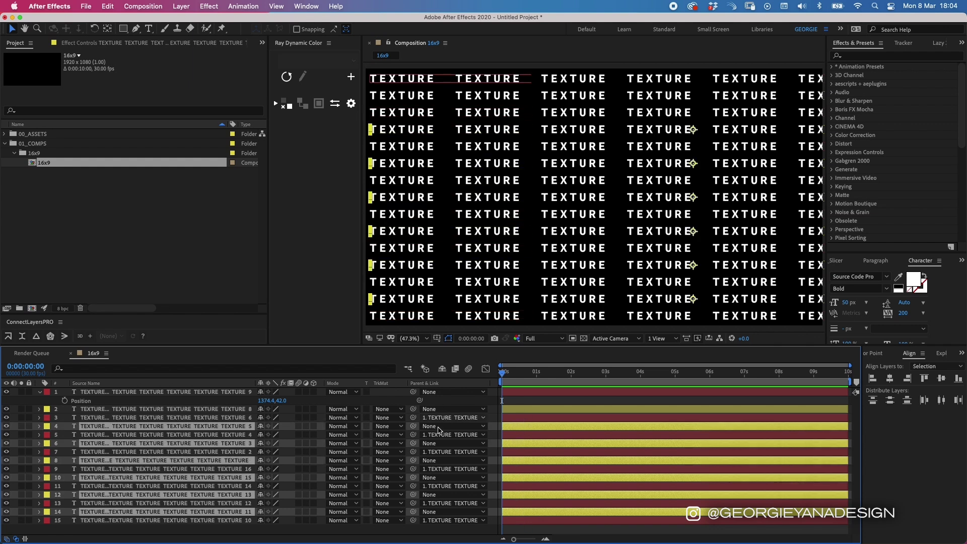
drag(414, 427, 516, 411)
Step: Add a Position keyframe at 0:00:00:00 to both parent text rows, layers 1 and 2
click(519, 410)
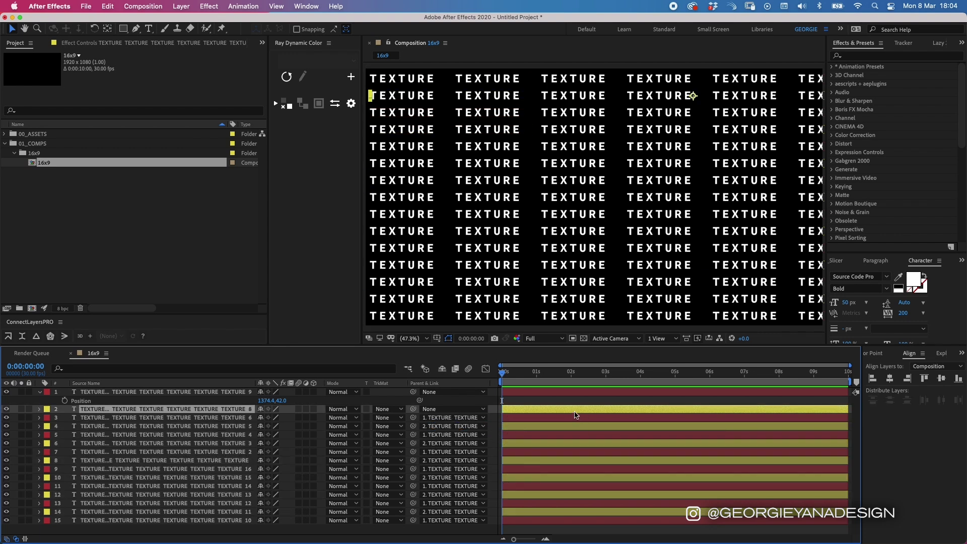
shift+click(529, 395)
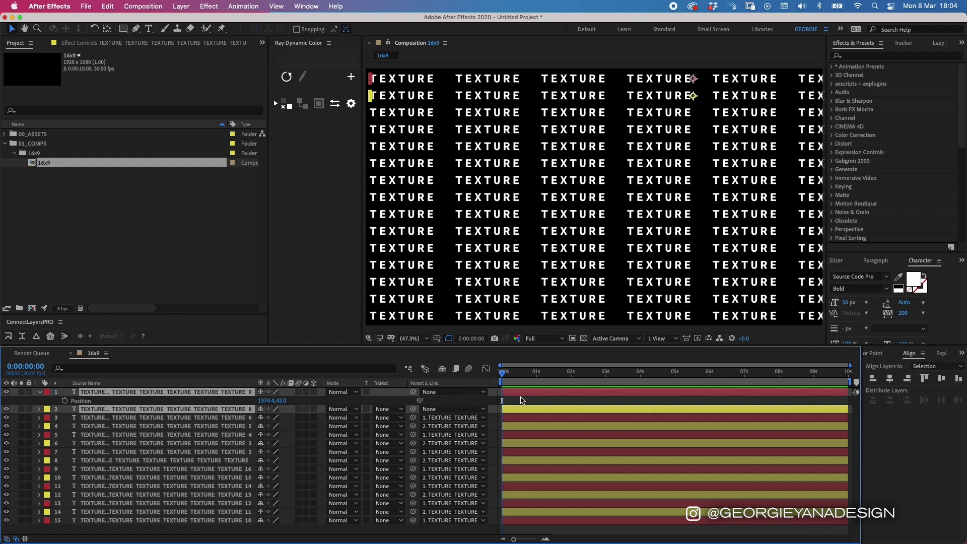
key(alt+p)
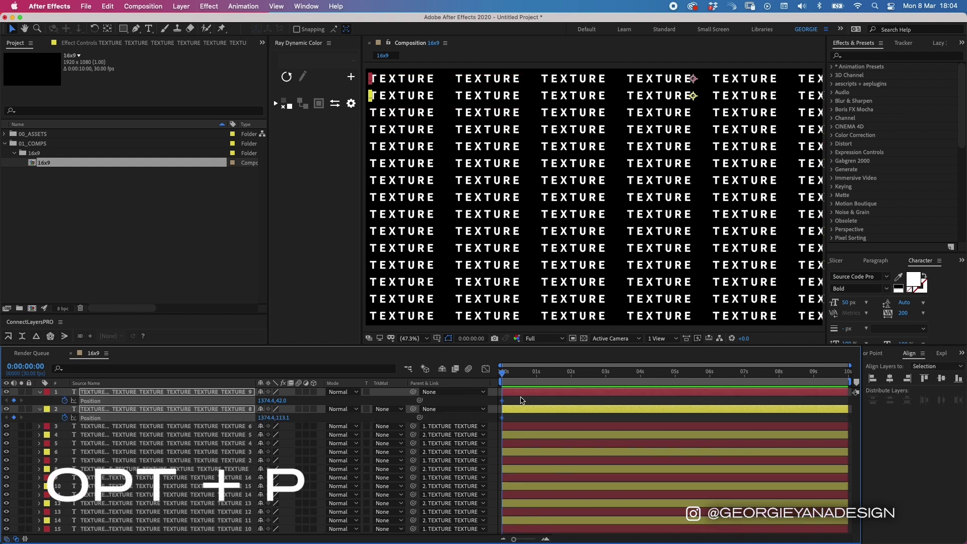
Step: At 0:00:09:29, move both parent rows left to an X position of about -613 so their ends meet the frame's right edge
click(847, 372)
drag(858, 373, 879, 369)
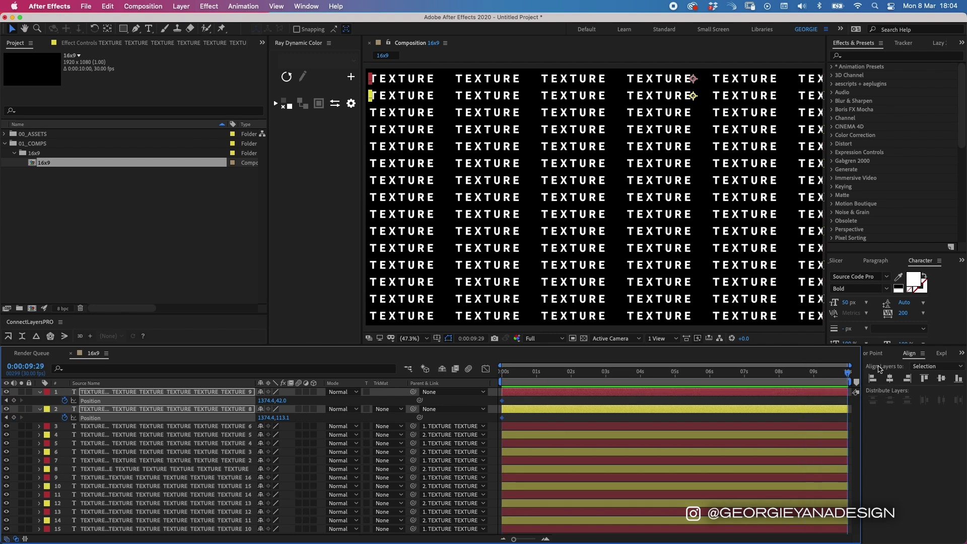
drag(375, 97, 0, 111)
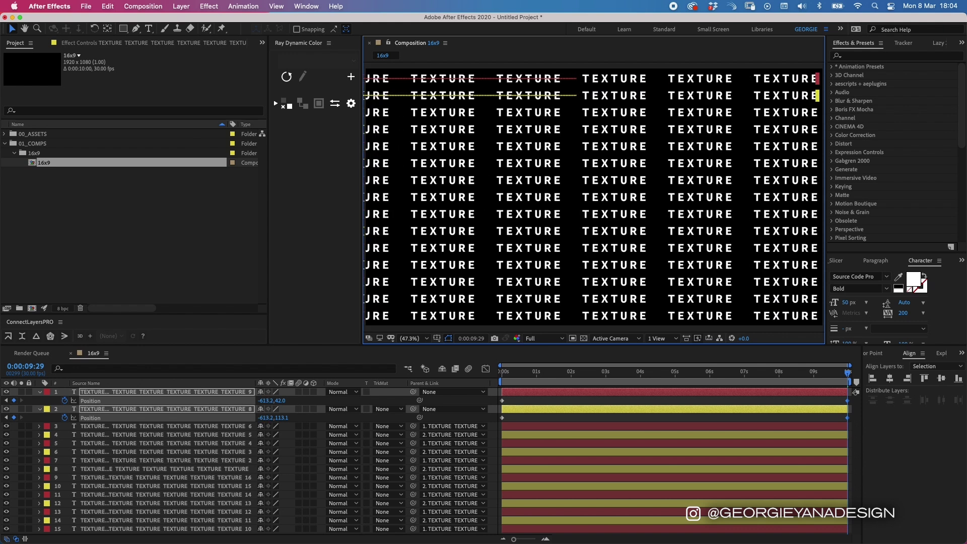
click(537, 403)
key(Home)
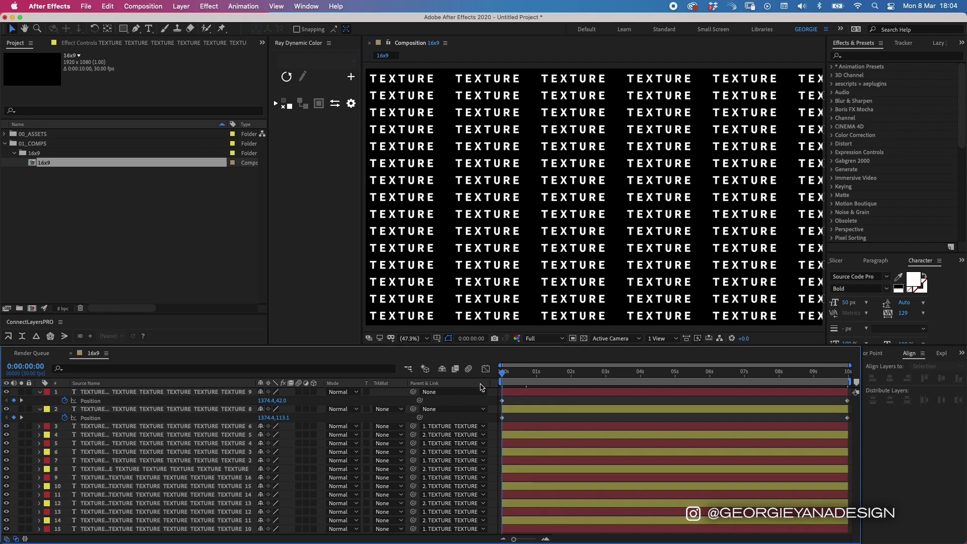
Step: Time-reverse the second row's Position keyframes so the yellow rows scroll opposite to the red ones, and preview the motion
click(95, 419)
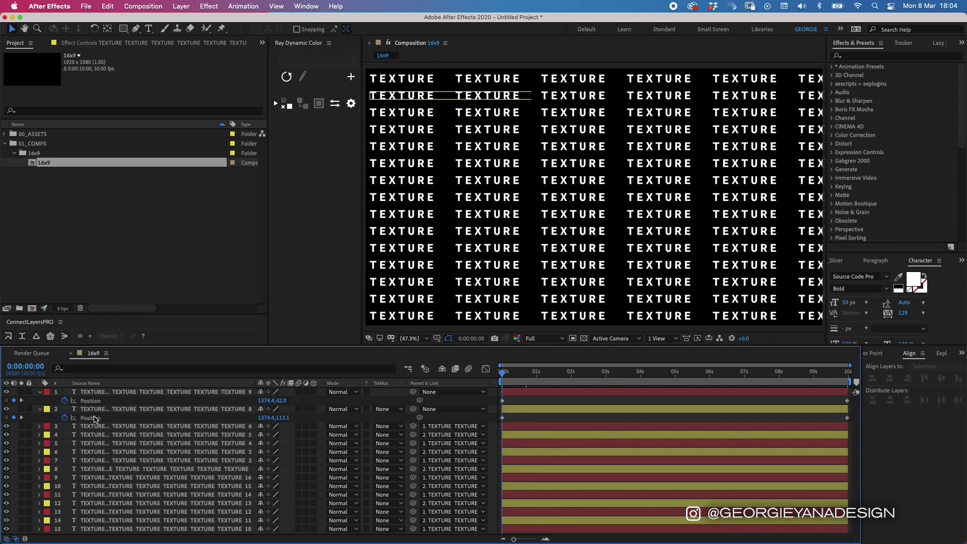
click(93, 419)
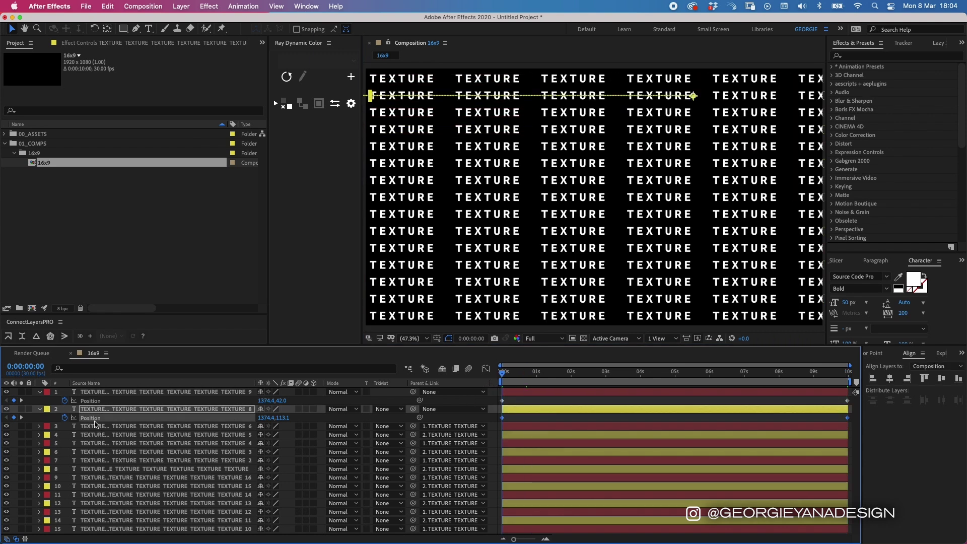
right_click(504, 418)
mouse_move(581, 538)
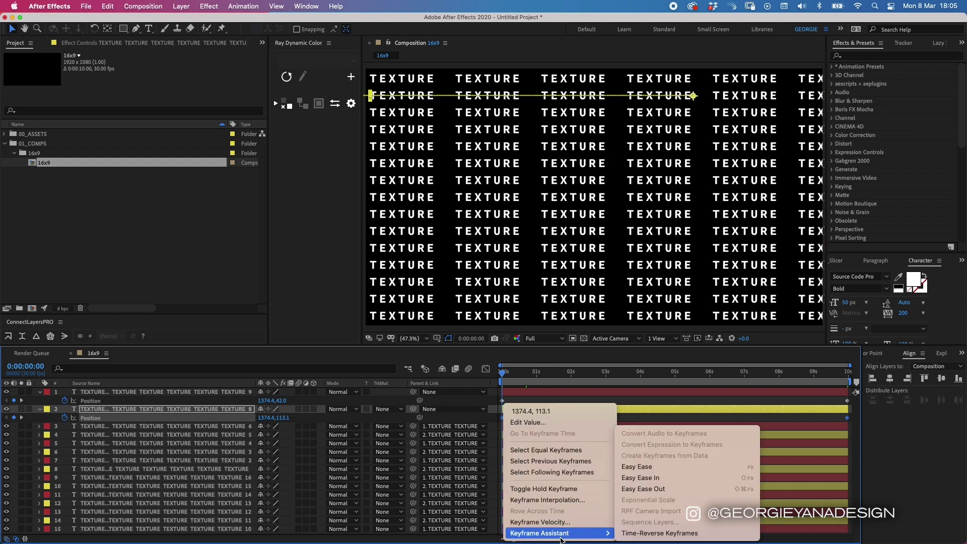
click(670, 534)
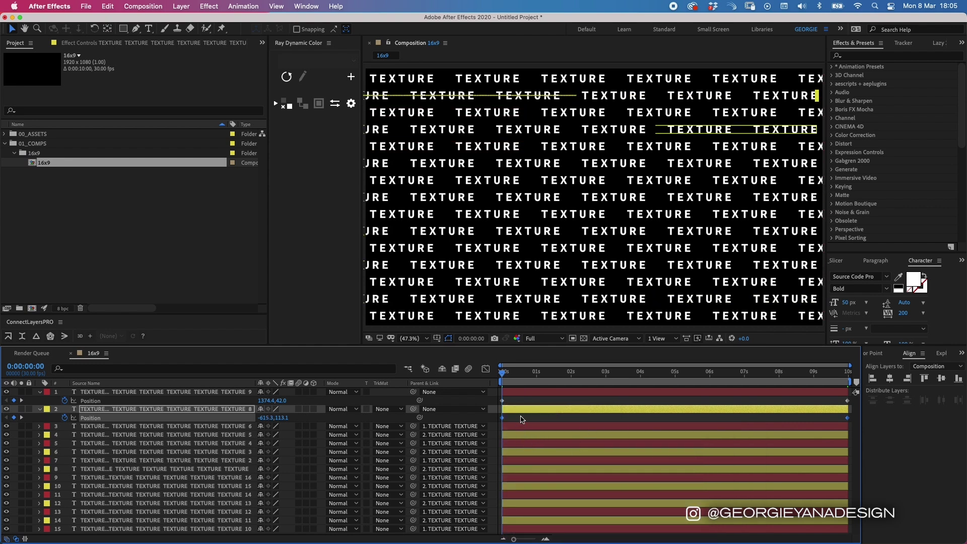
click(524, 421)
key(space)
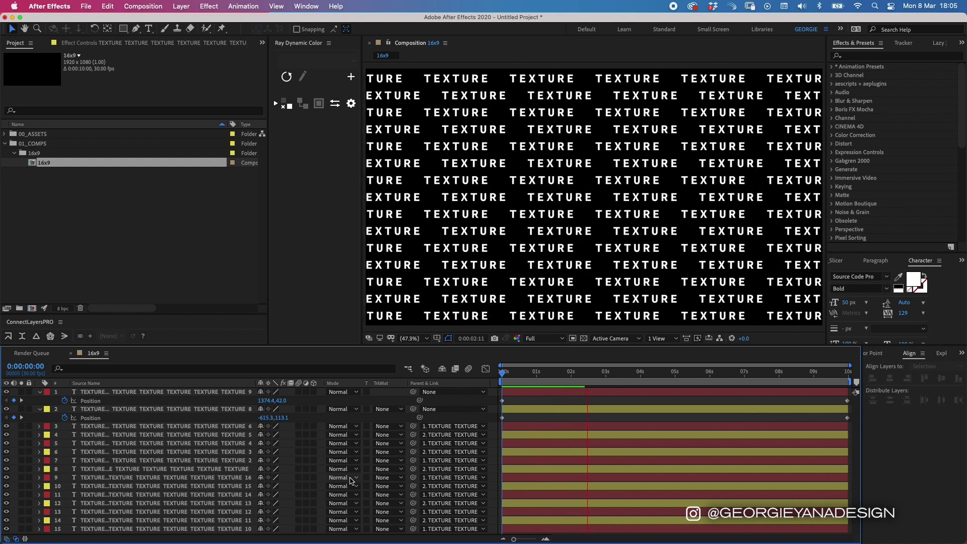
click(515, 403)
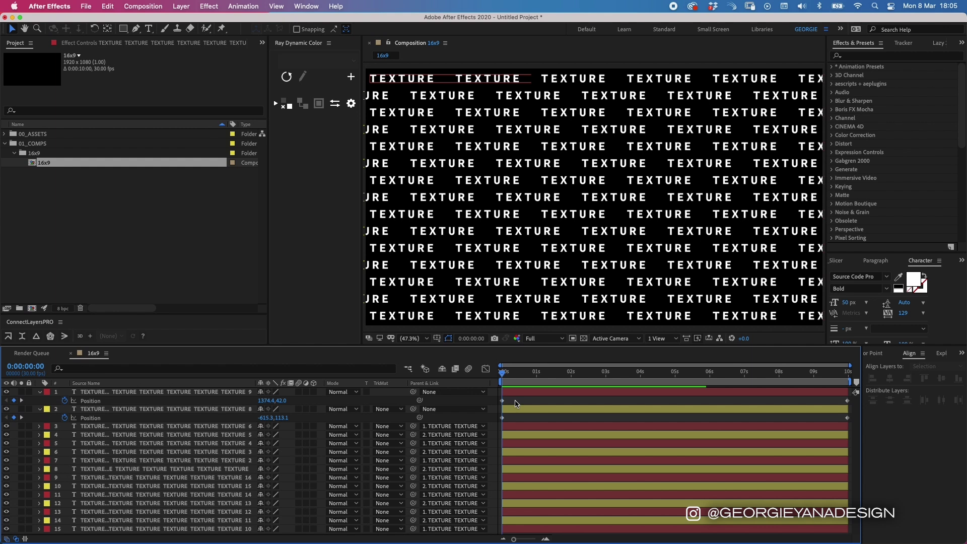
Step: Pre-compose all the text rows into a new composition named TEXTURE_TEXT FULL
click(528, 394)
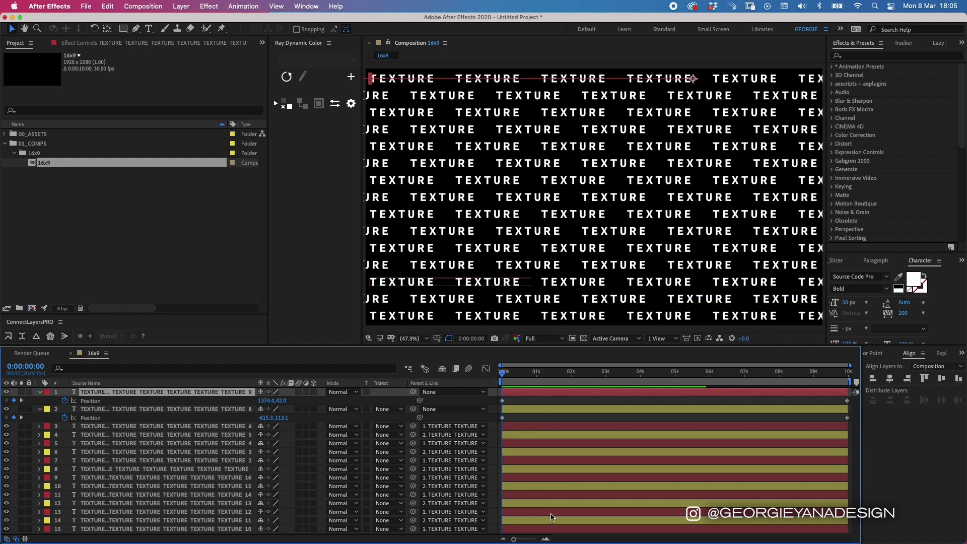
key(super+a)
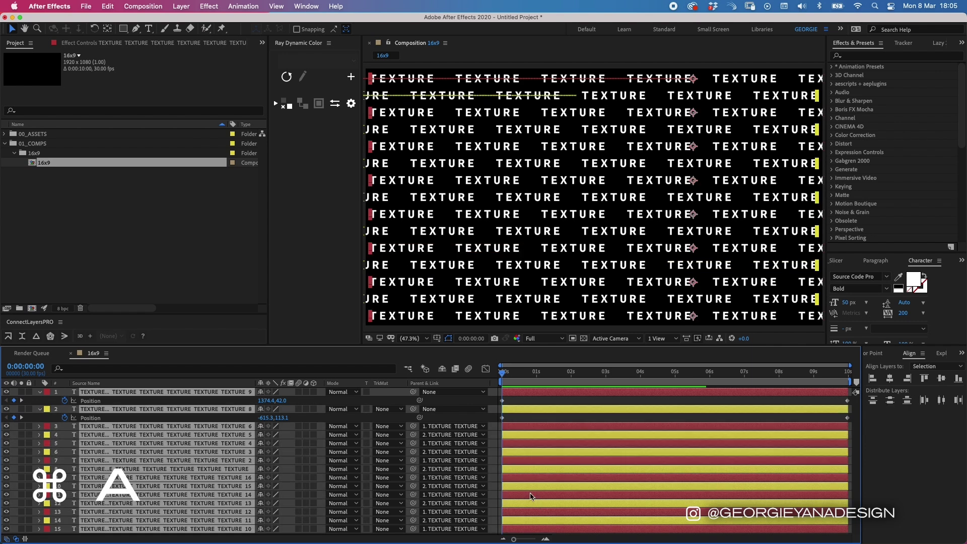
key(super+shift+c)
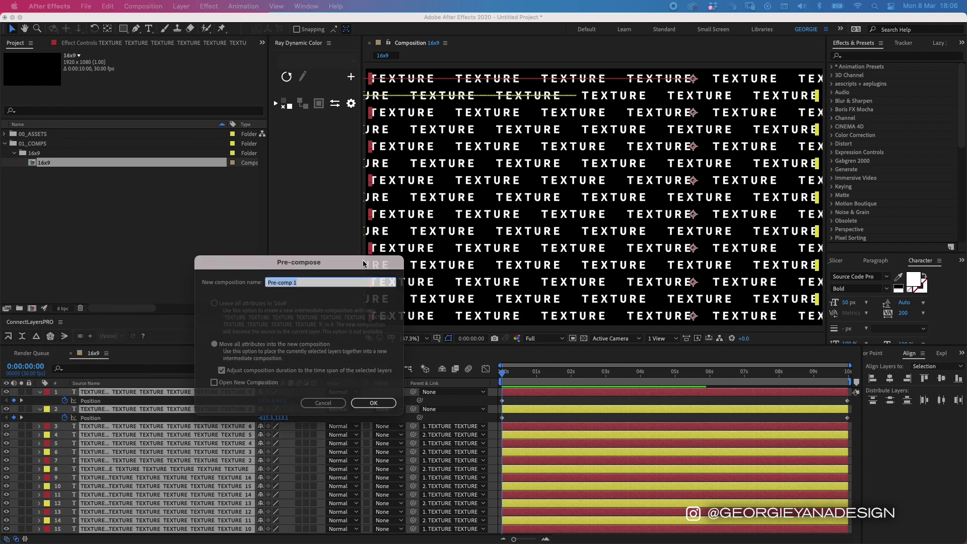
text(TEXTURE_)
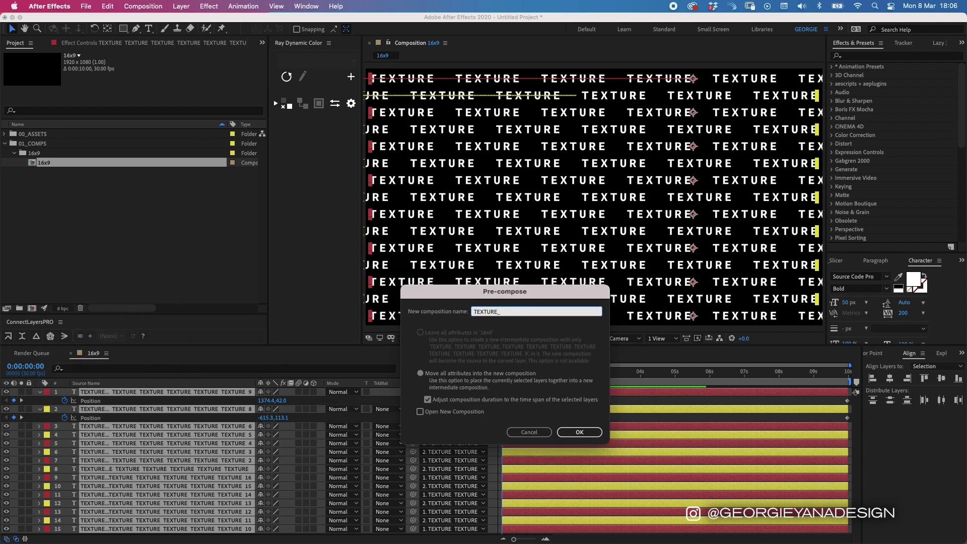
text(TEXT FULL)
key(Return)
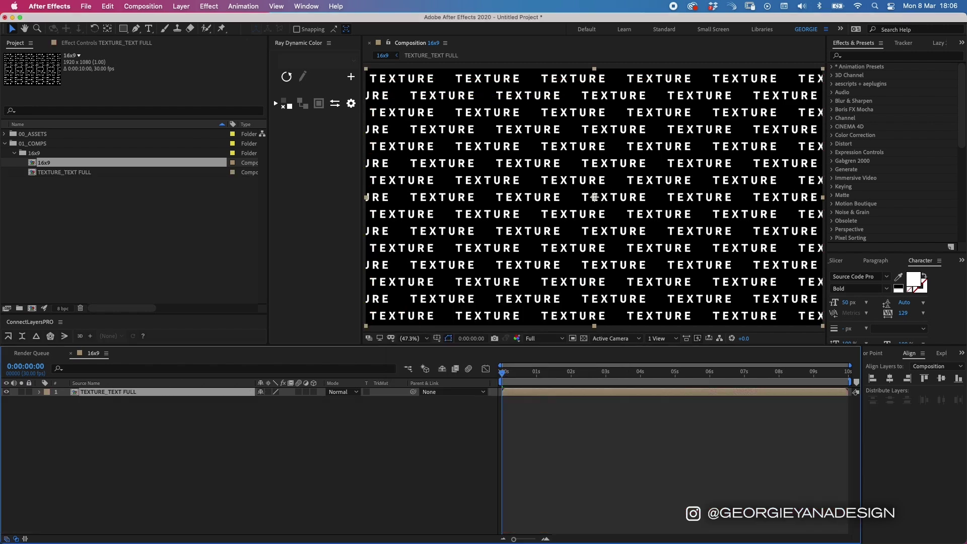
Step: Find the Wave Warp effect and apply it to the TEXTURE_TEXT FULL layer
key(comma)
key(comma)
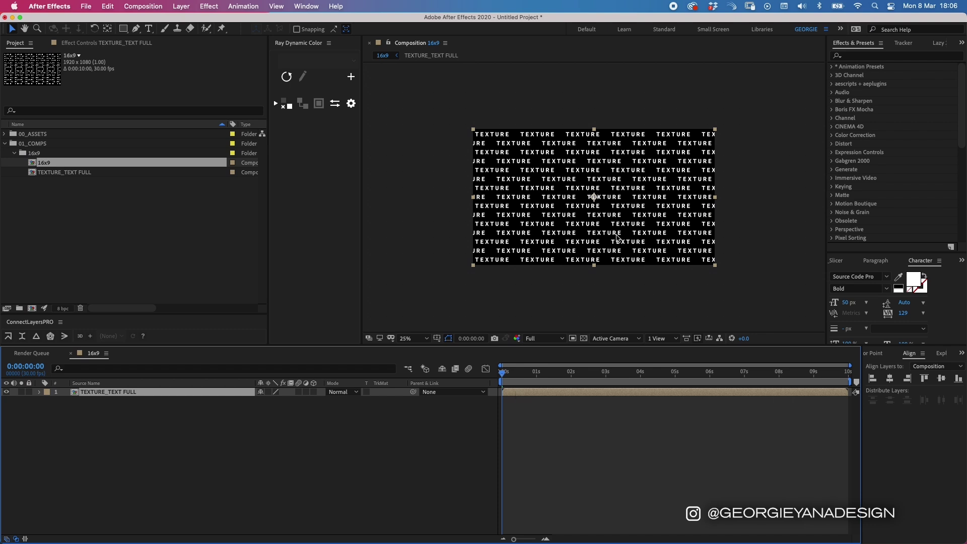
click(862, 56)
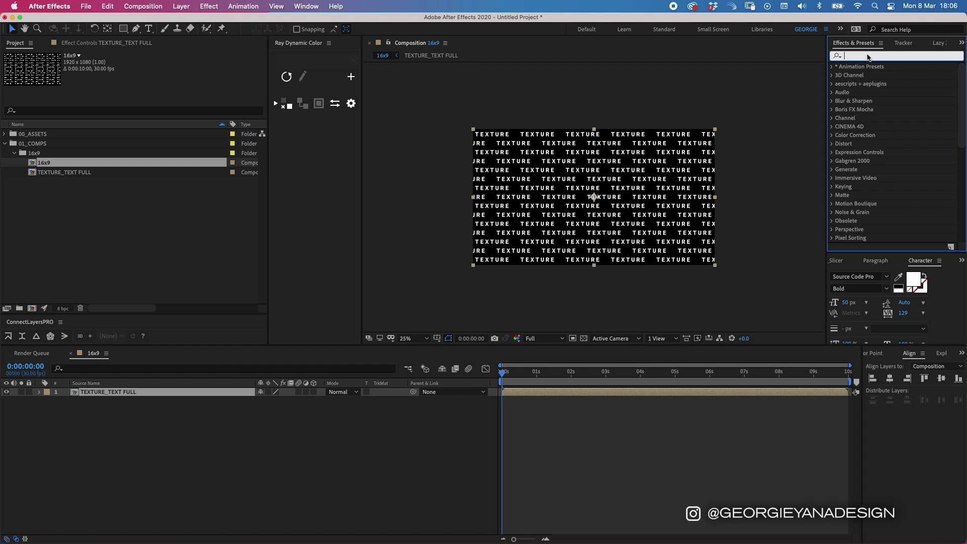
text(wave)
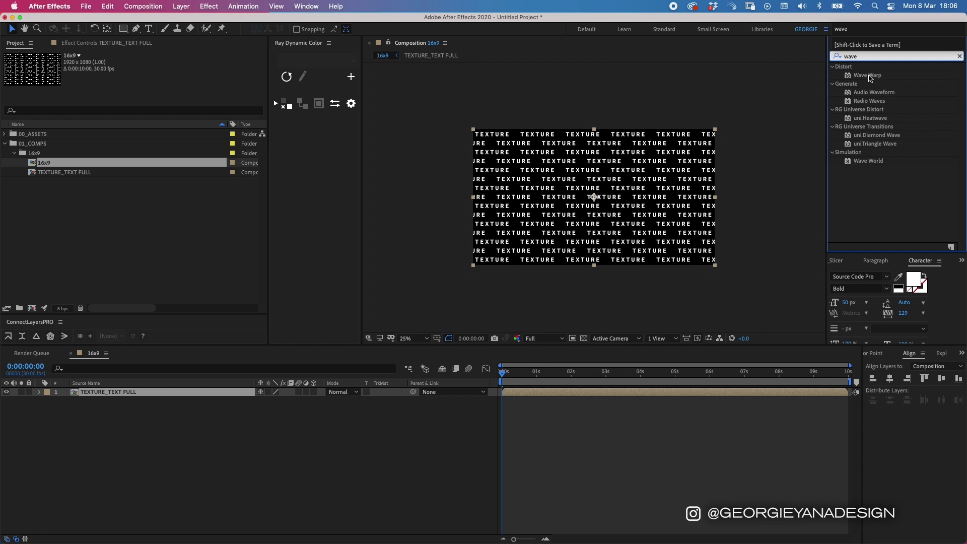
key(Return)
drag(870, 77, 522, 392)
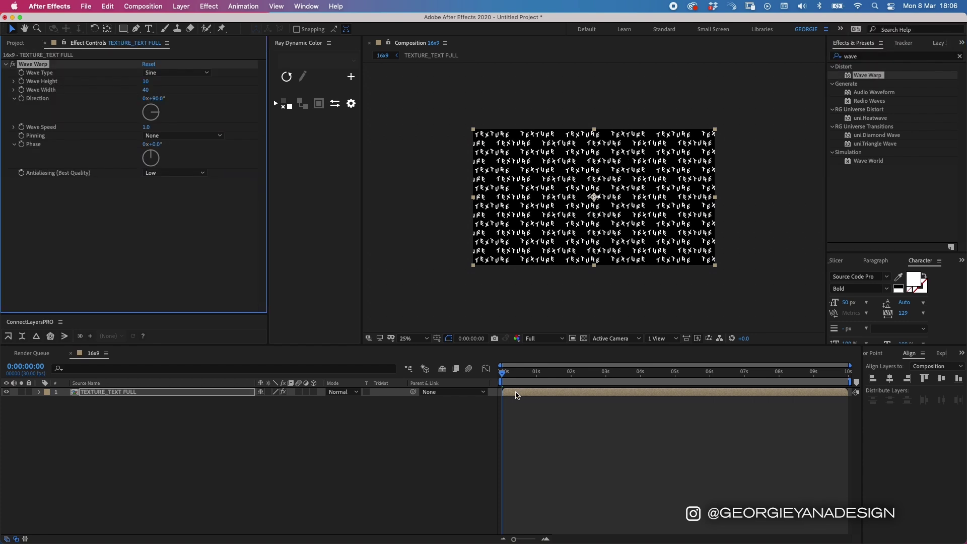
click(881, 77)
drag(881, 77, 653, 393)
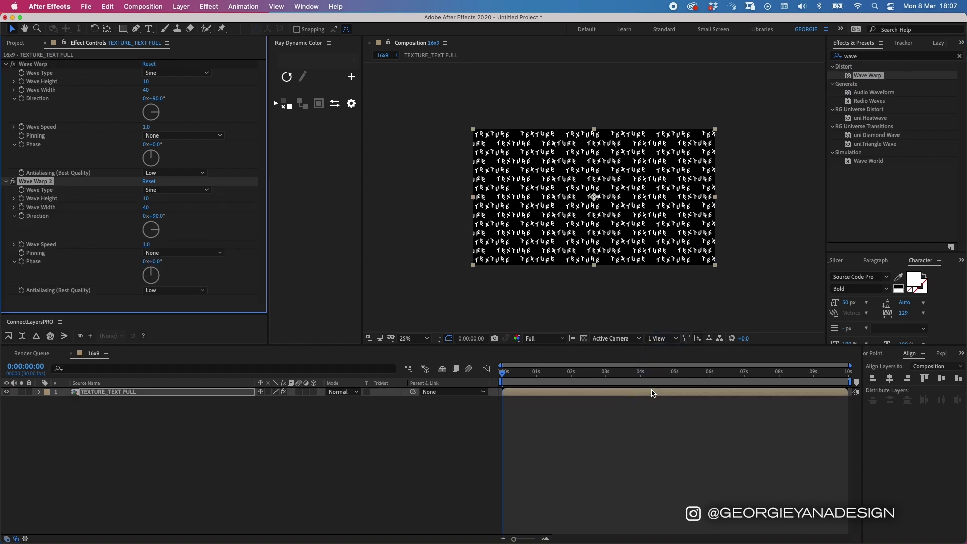
click(561, 411)
key(cmd+z)
Step: Set Wave Warp's Wave Height to 7 and Wave Width to 95, and scale the TEXTURE_TEXT FULL layer up beyond the frame edges
click(559, 392)
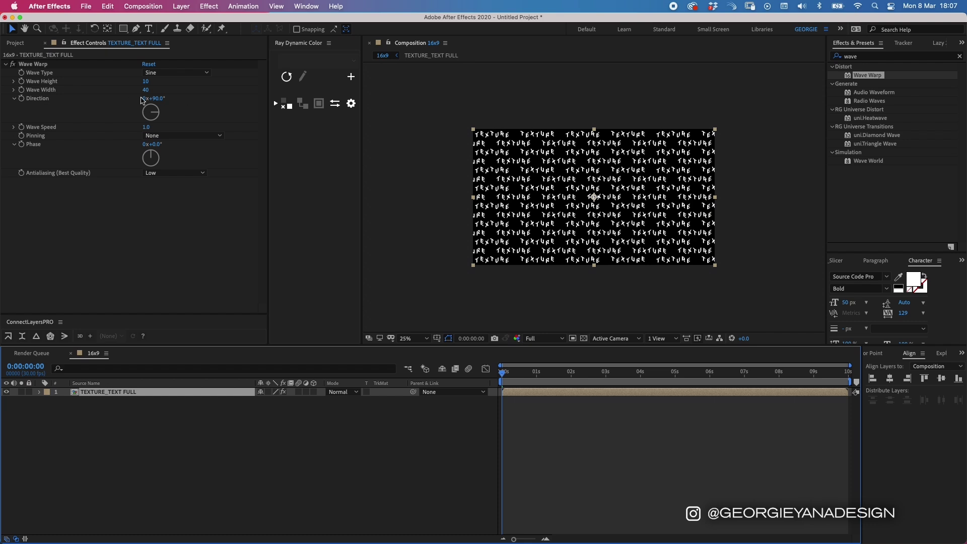
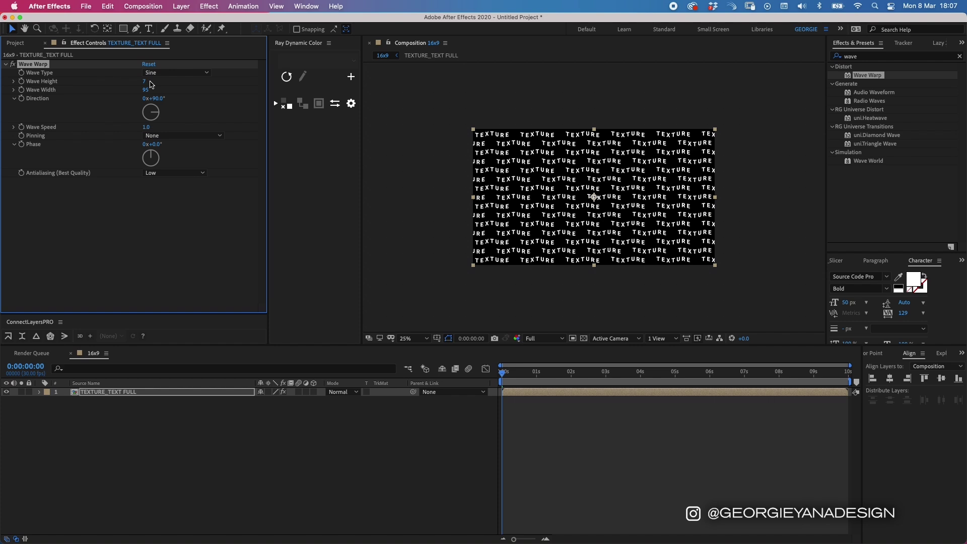
click(510, 393)
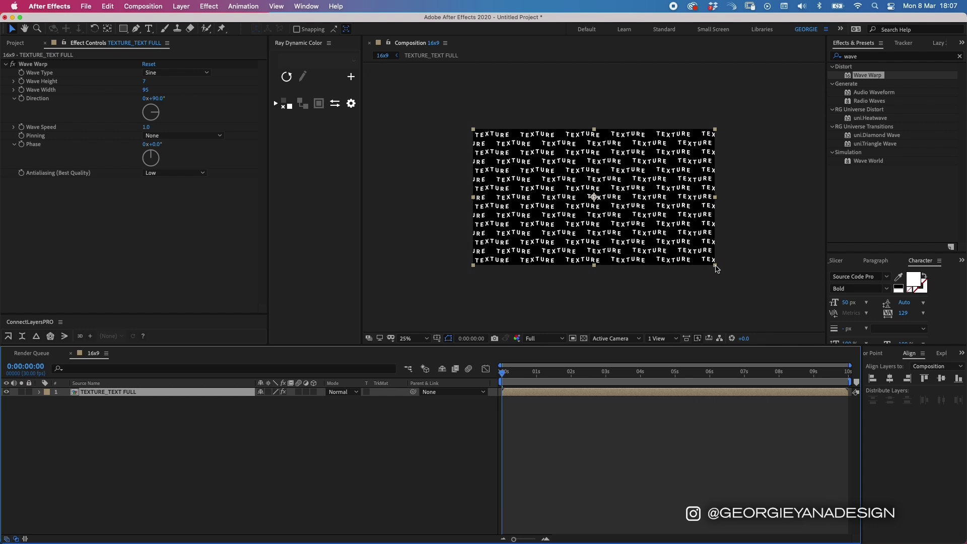
drag(717, 265, 759, 297)
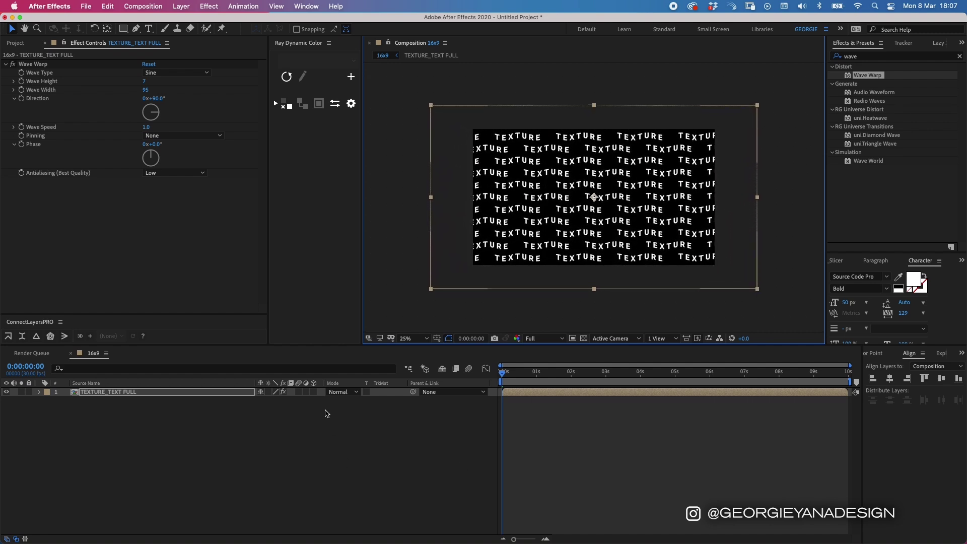
Step: Make the TEXTURE_TEXT FULL layer 3D and tilt it to an X Rotation of -15° and a Z Rotation of 10°
click(314, 392)
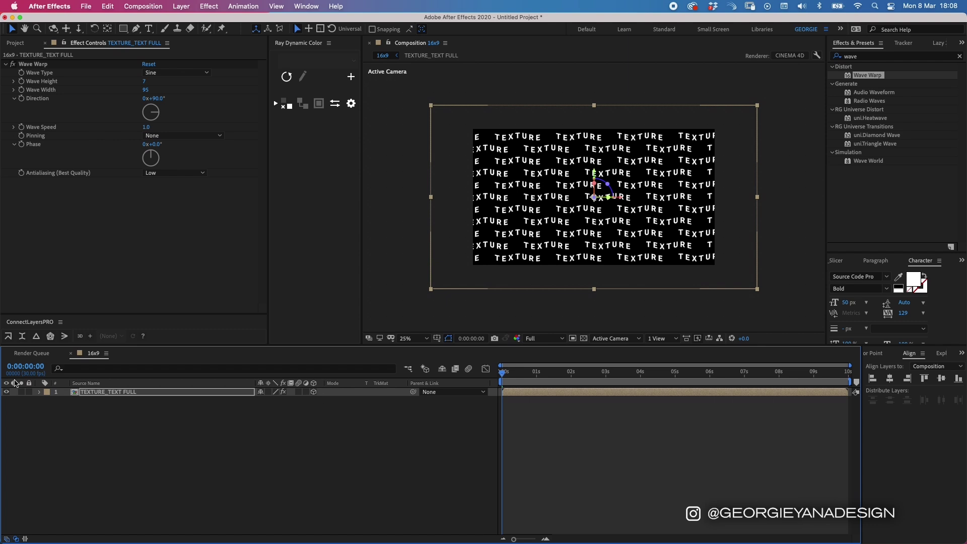
key(r)
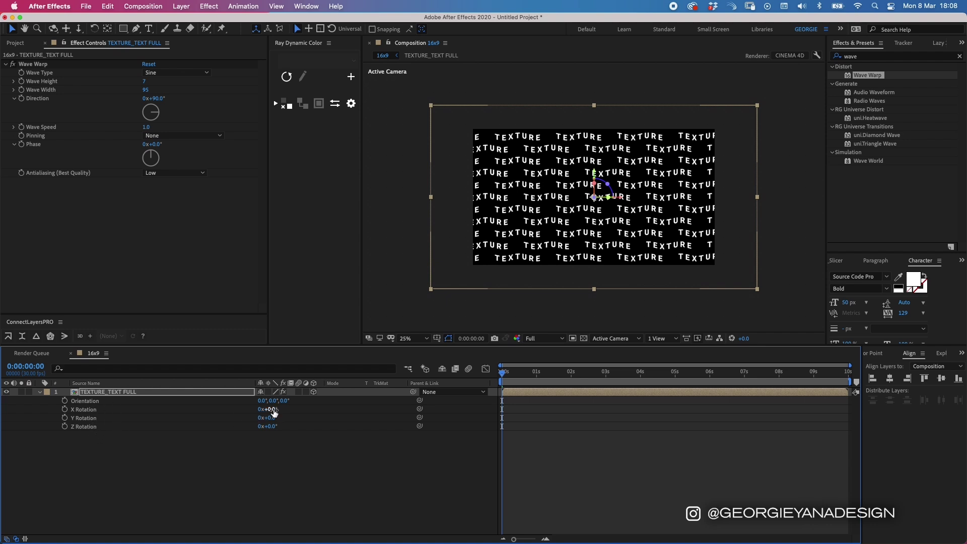
drag(274, 412, 280, 430)
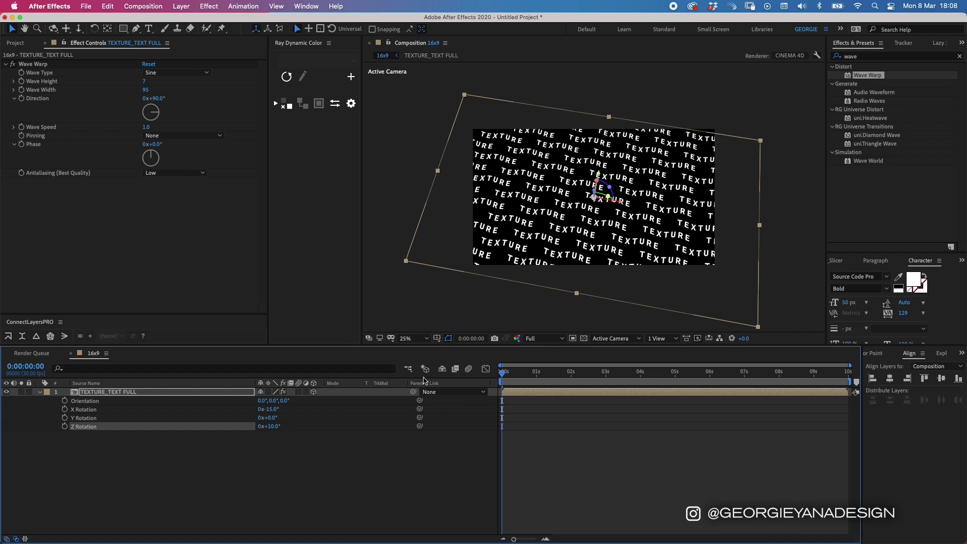
Step: Nudge the layer upward and readjust its tilt to X Rotation -23° and Z Rotation -7°, previewing the result
drag(601, 177, 604, 171)
drag(270, 410, 265, 430)
key(F2)
key(space)
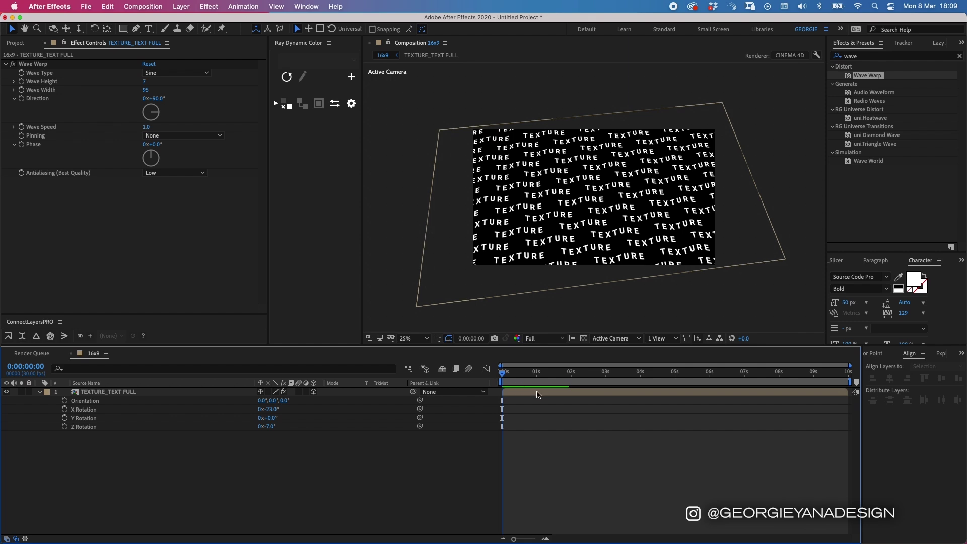
Step: Open the TEXTURE_TEXT FULL pre-composition and set its duration to 20 seconds
click(539, 394)
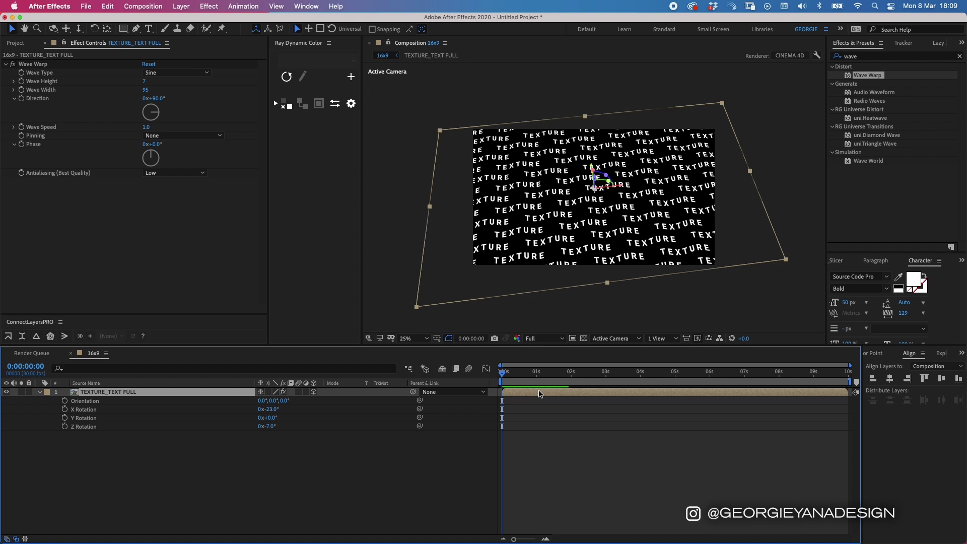
double_click(539, 394)
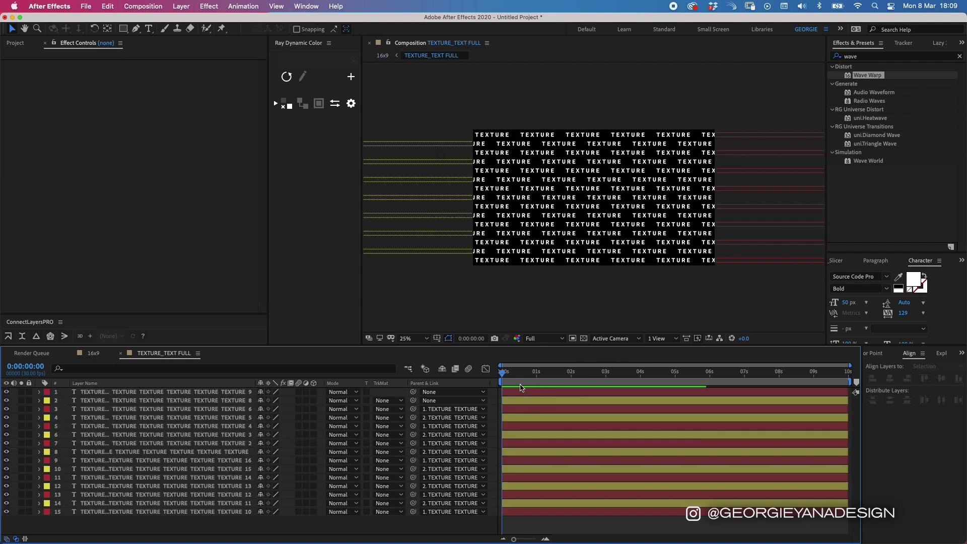
key(super+k)
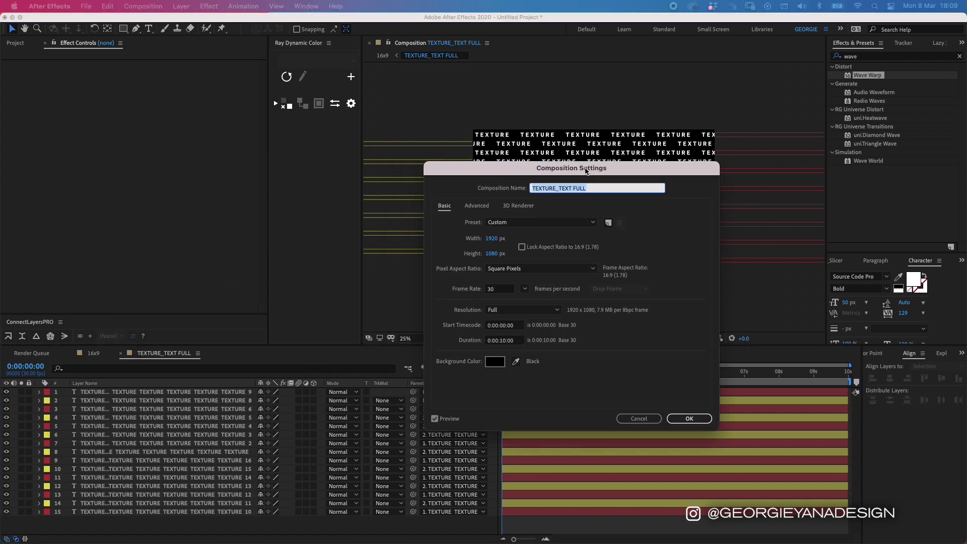
click(429, 355)
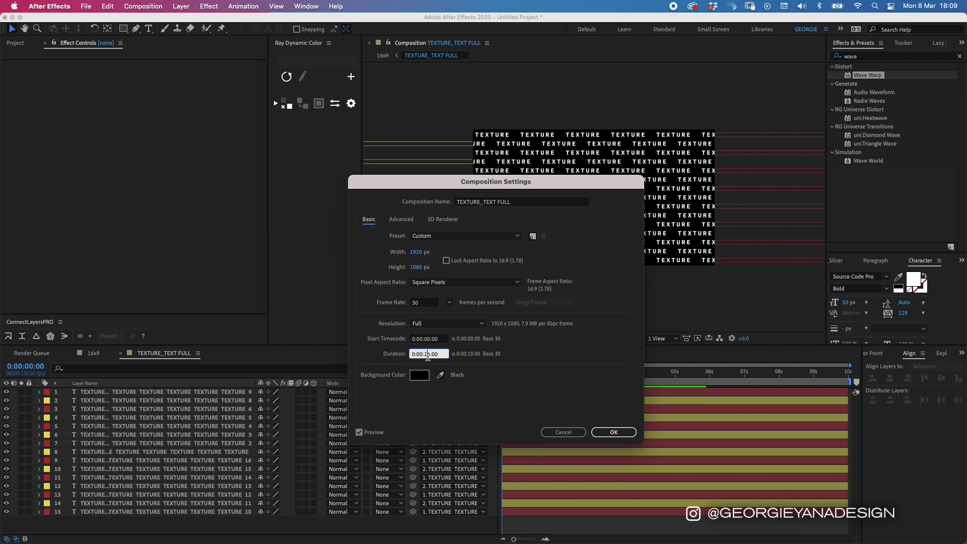
text(2)
key(Return)
Step: Extend all the text layers to the composition's end at 0:00:19:29
key(super+a)
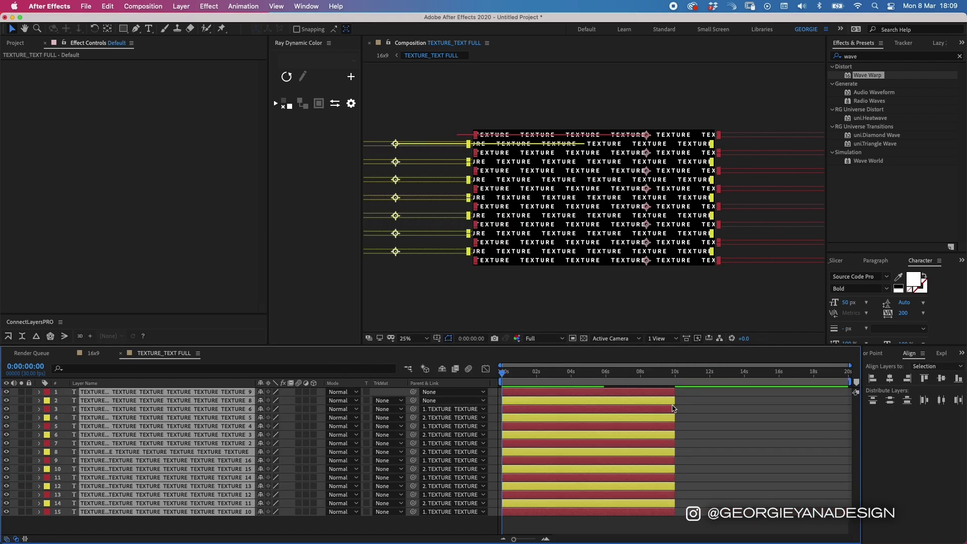
click(849, 373)
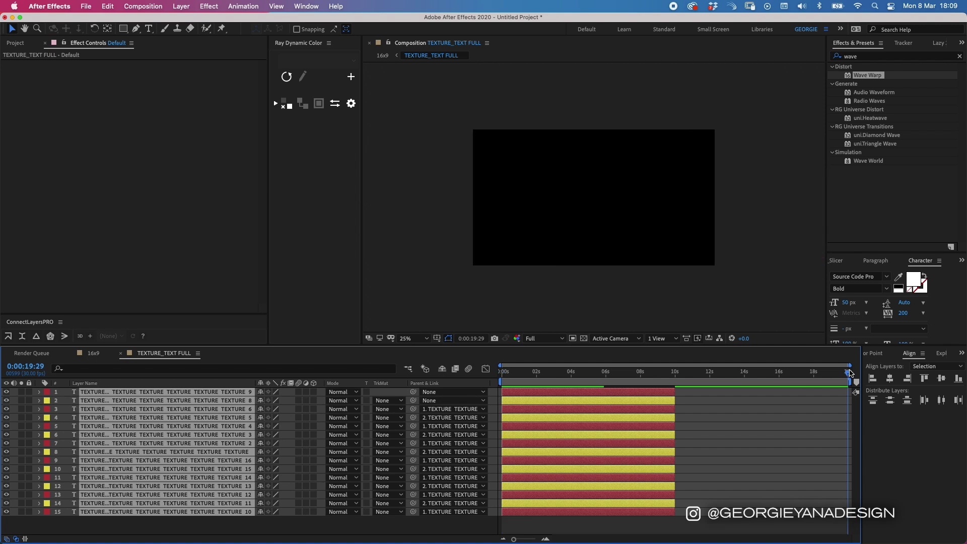
key(alt+bracketright)
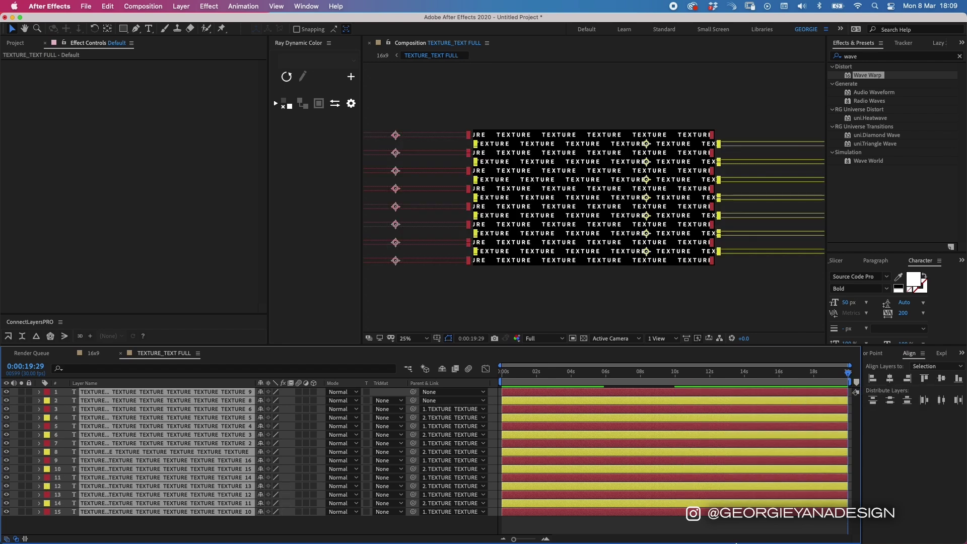
Step: Move the end Position keyframes of the two parent rows to 0:00:19:29
click(731, 523)
click(745, 393)
shift+click(741, 402)
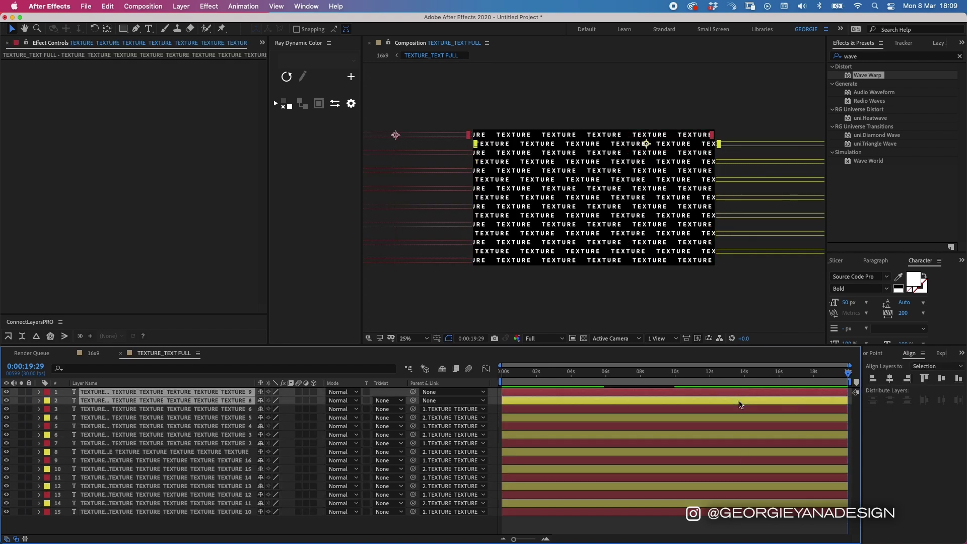
key(u)
drag(664, 395, 850, 425)
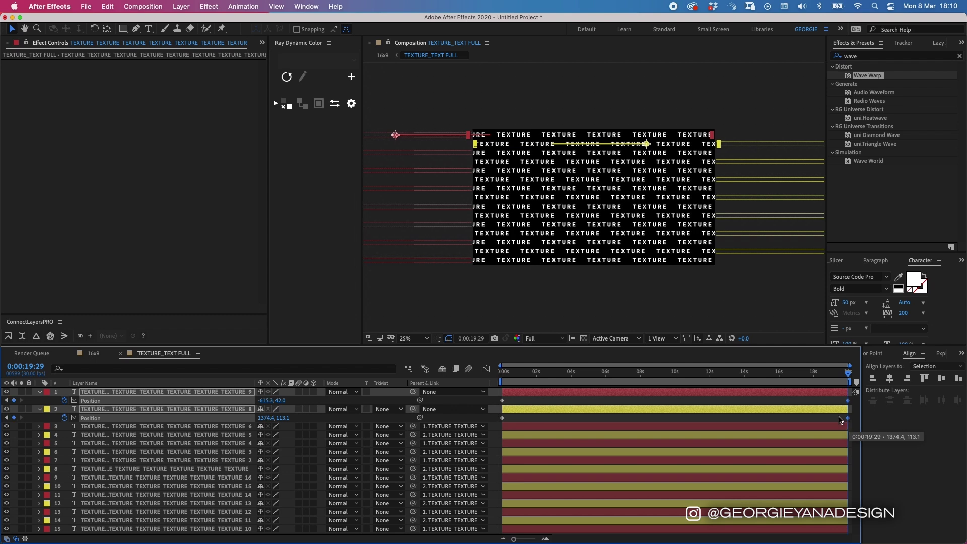
key(F2)
Step: Return to the 16x9 composition and preview the animation from the first frame
click(93, 354)
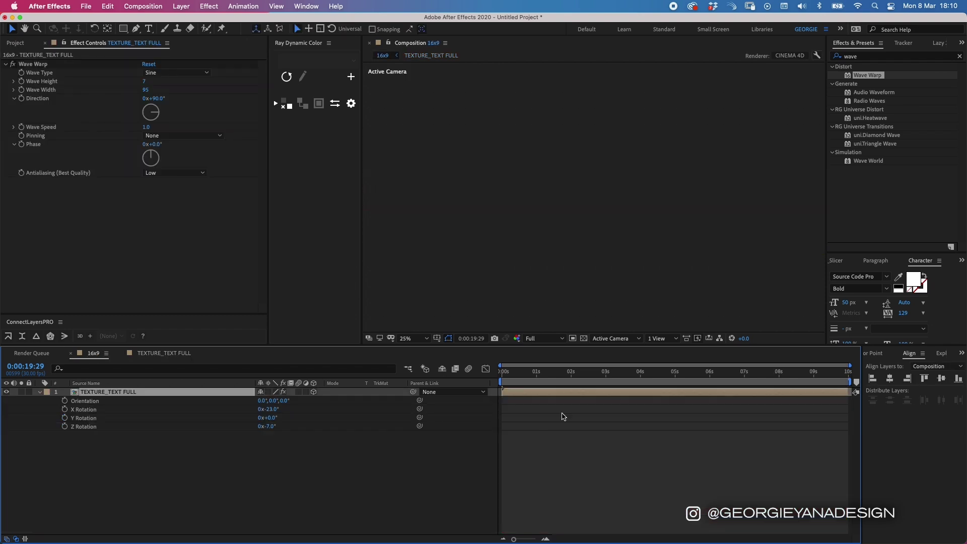
click(672, 374)
key(Home)
click(549, 449)
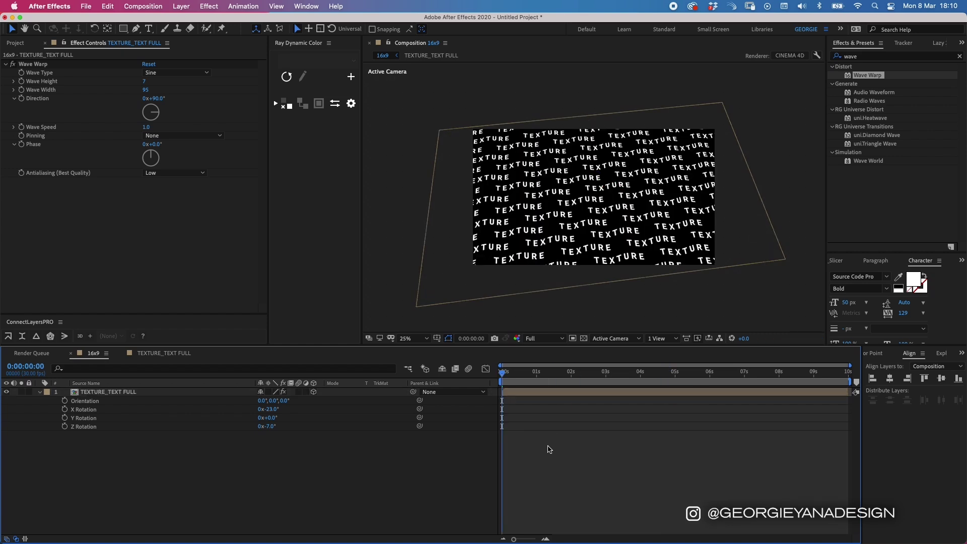
key(space)
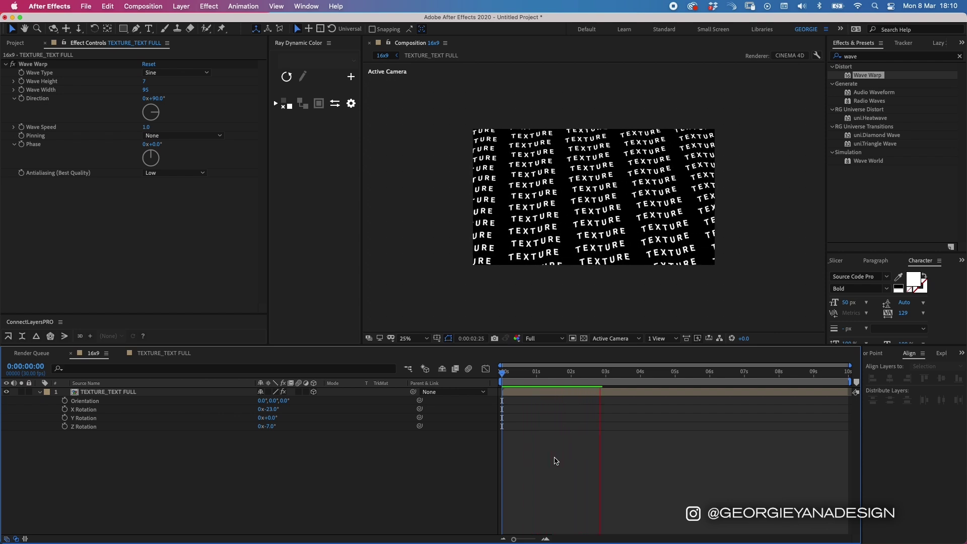
click(520, 393)
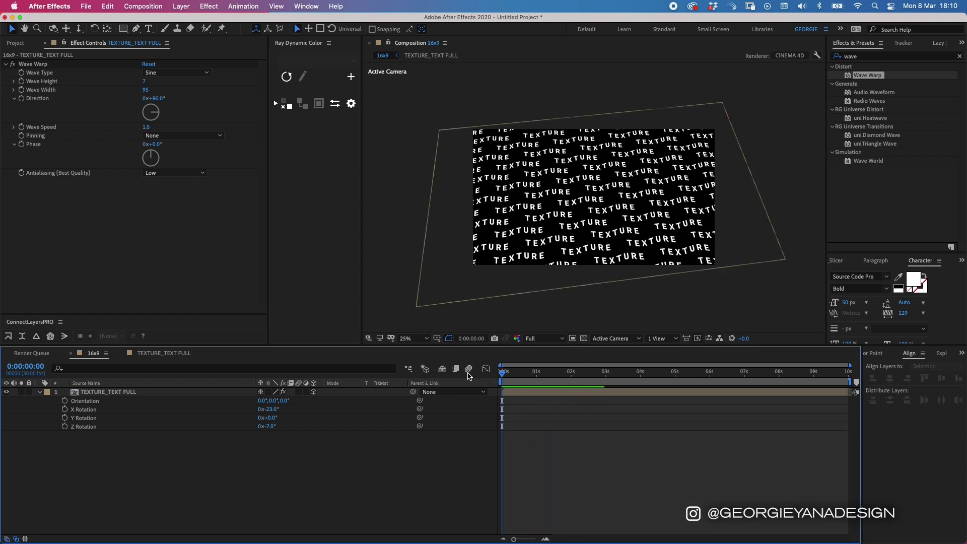
Step: Keyframe the TEXTURE_TEXT FULL layer's Z Rotation at the start, and set it to 7° at 0:00:03:00
click(521, 393)
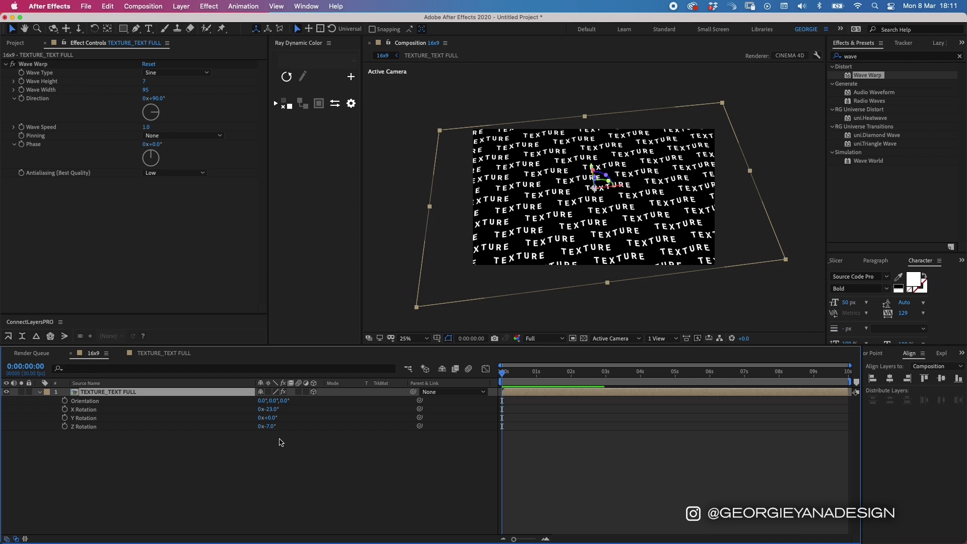
click(64, 427)
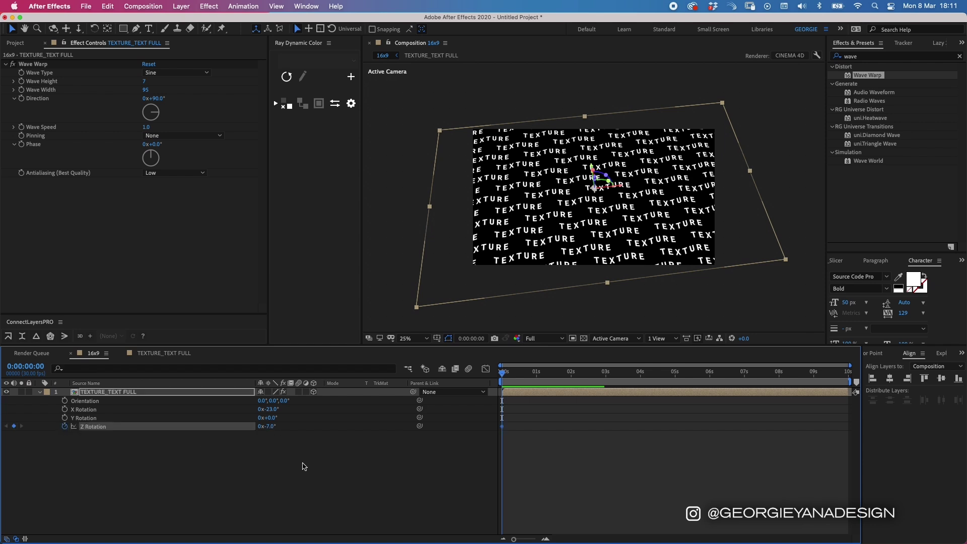
click(607, 379)
click(271, 427)
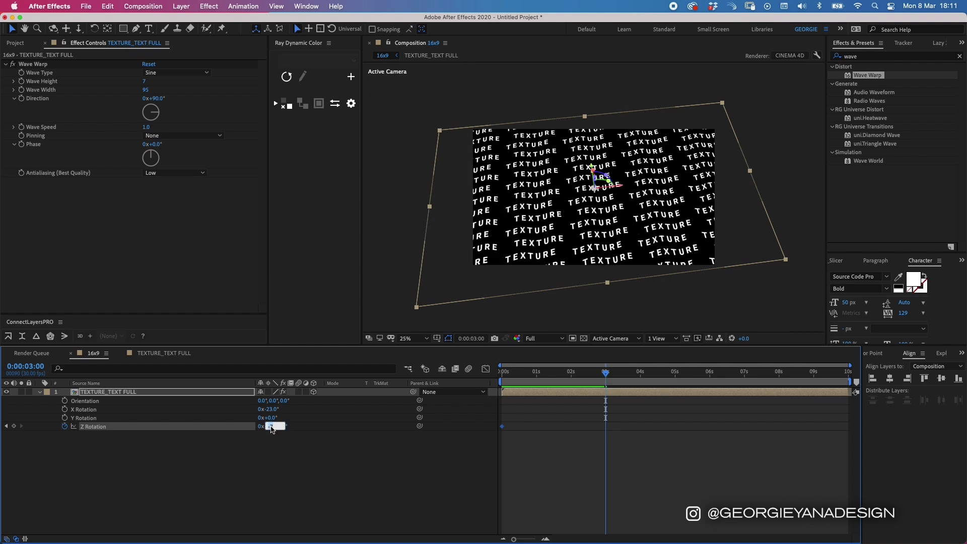
text(-7)
key(Return)
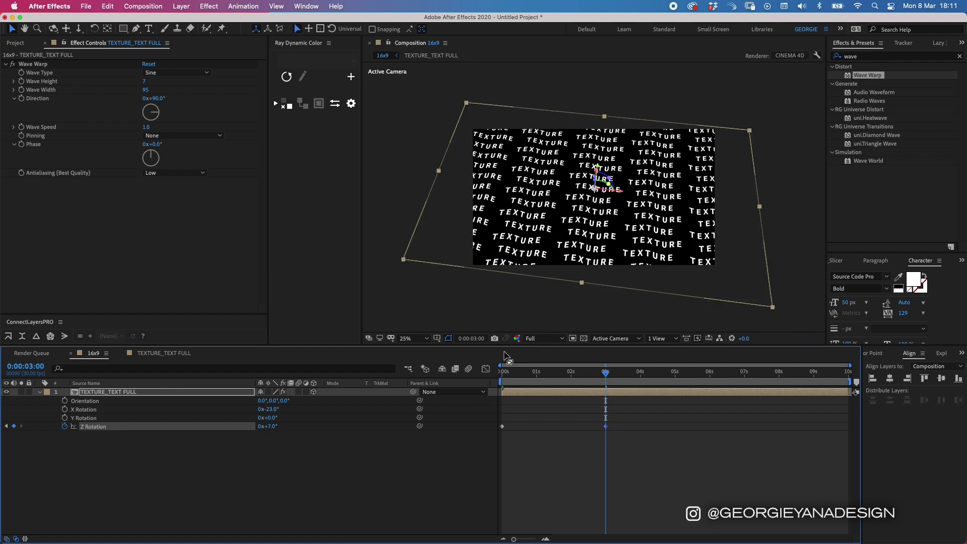
Step: Preview the rotation and move the second Z Rotation keyframe earlier to 0:00:02:01
drag(516, 375, 439, 374)
key(space)
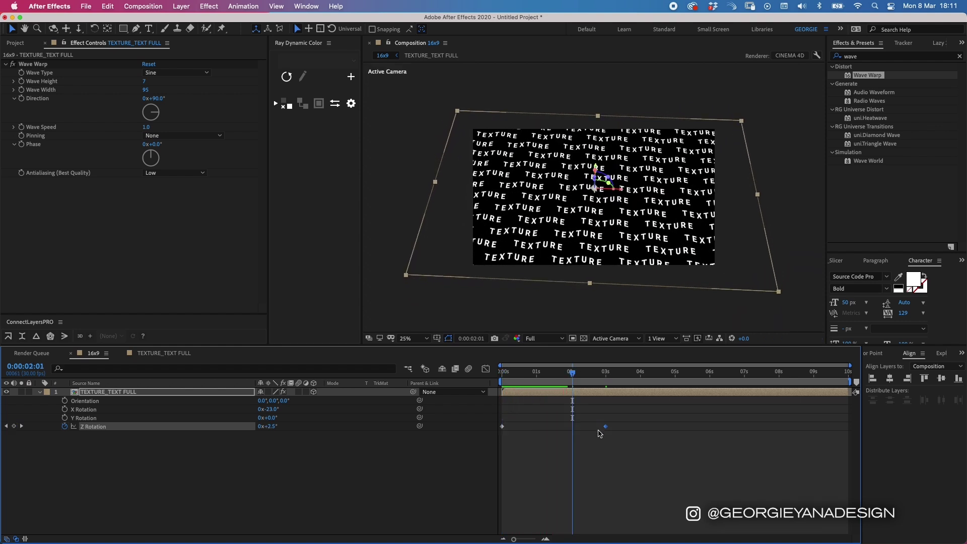
key(space)
key(space)
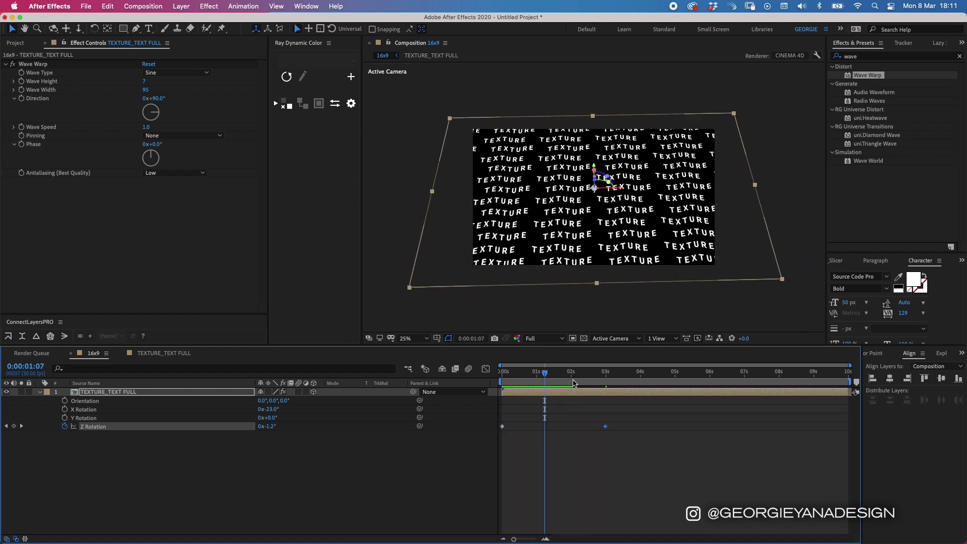
drag(606, 428, 573, 427)
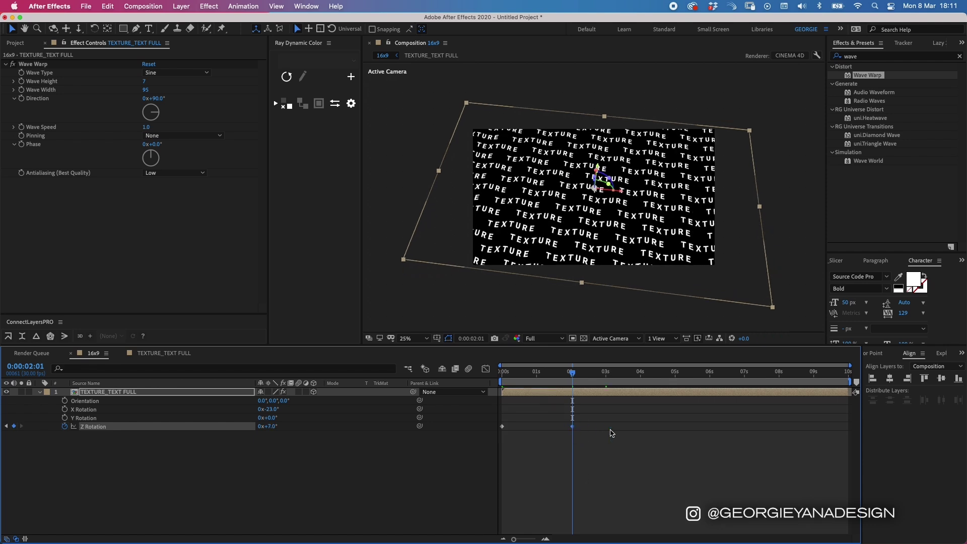
Step: Copy the first Z Rotation keyframe and paste it at 0:00:04:01
click(642, 375)
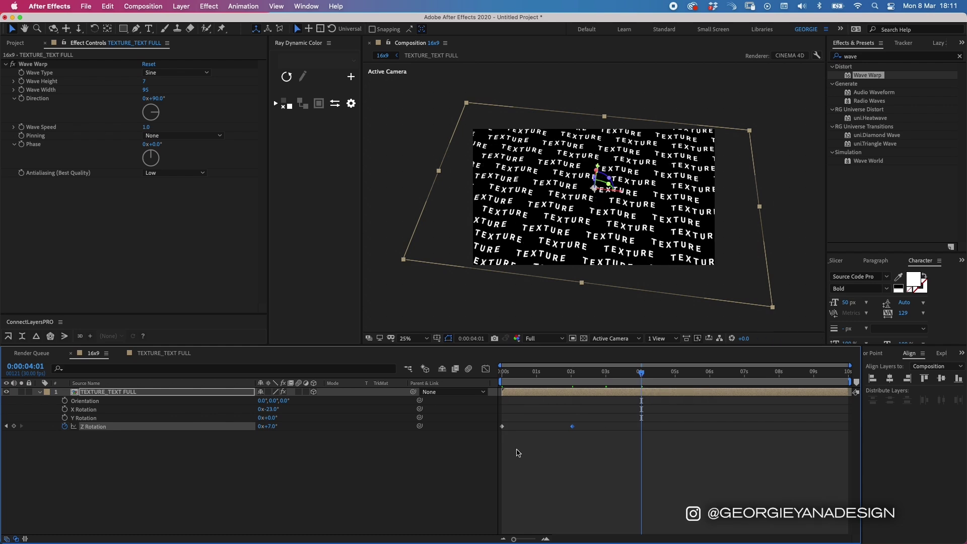
click(517, 428)
mouse_move(501, 429)
key(super+c)
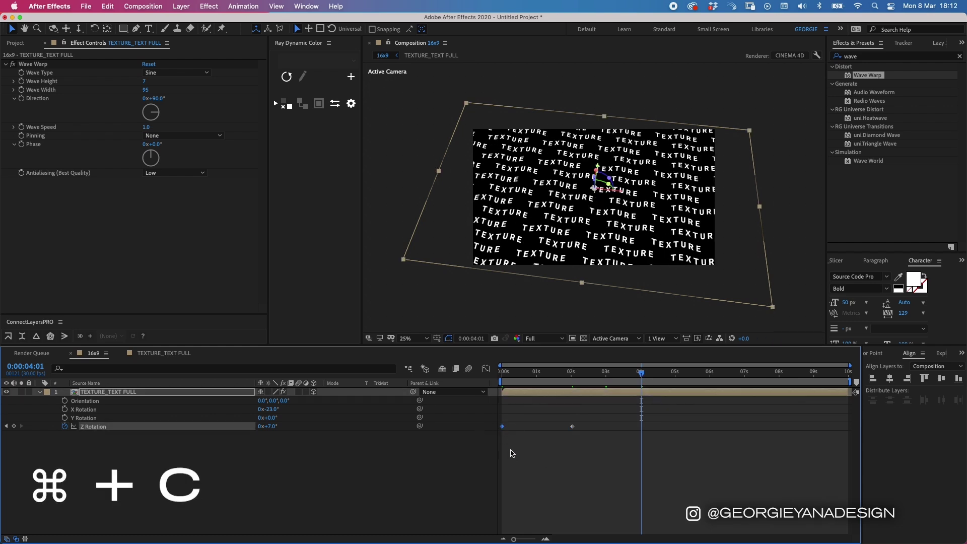
key(super+v)
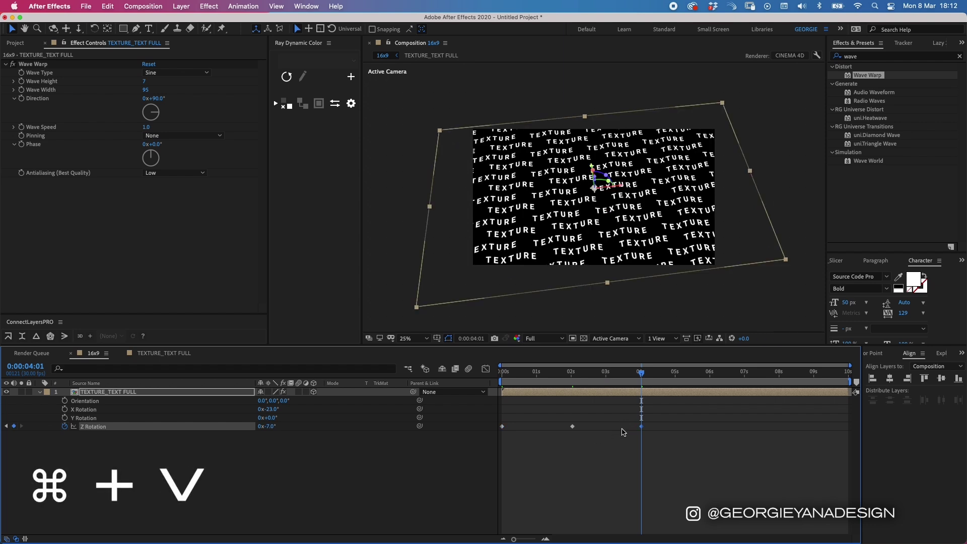
Step: Shift the last Z Rotation keyframe to exactly 0:00:04:00
scroll(644, 382, up, 5)
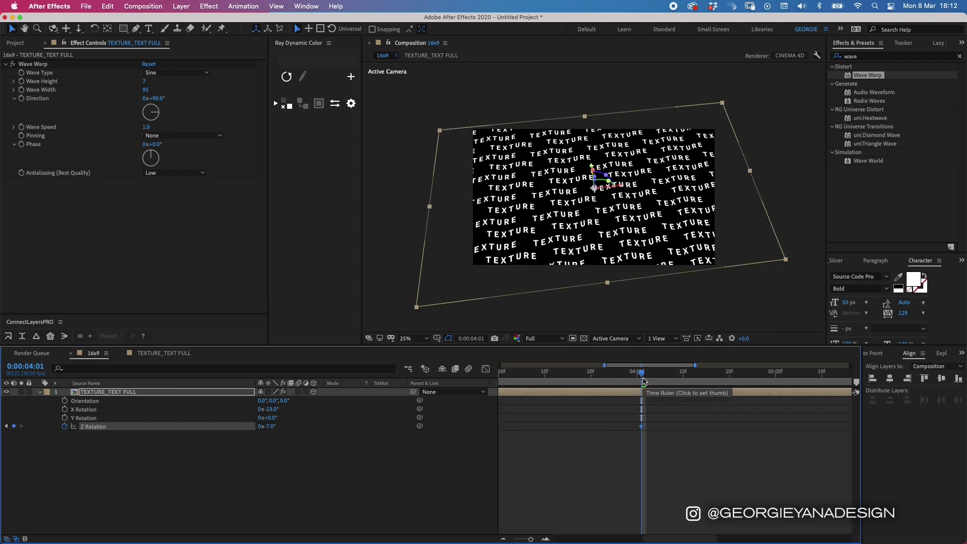
click(638, 373)
scroll(638, 403, down, 5)
drag(644, 422, 627, 436)
Step: Ease the Z Rotation keyframes in the speed graph, dropping speed to zero at each keyframe with a steep peak midway between them
click(486, 369)
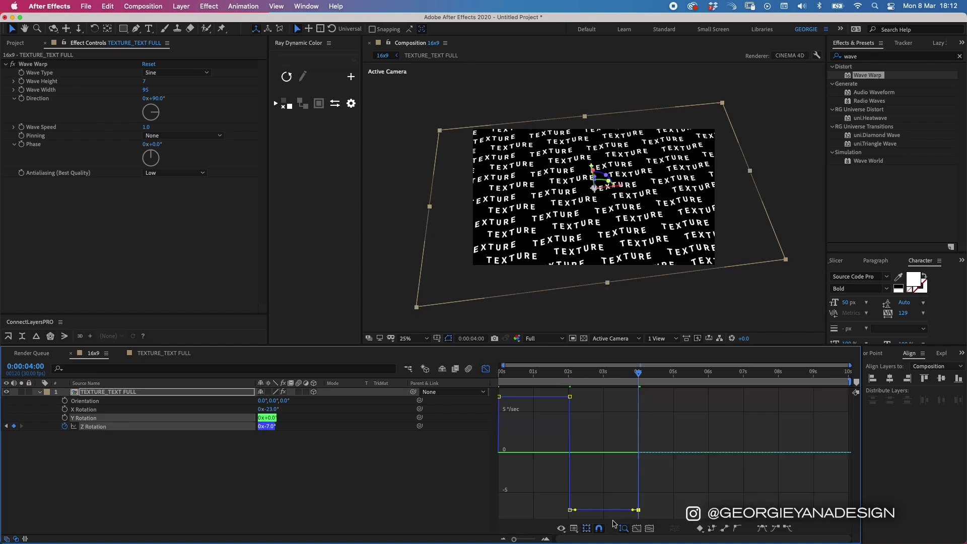
drag(635, 511, 597, 431)
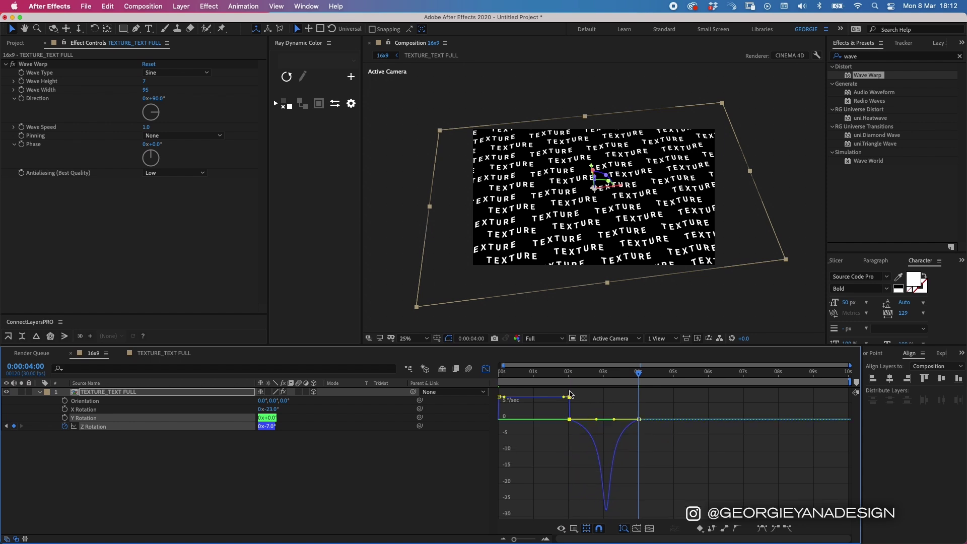
drag(565, 402, 546, 457)
click(485, 369)
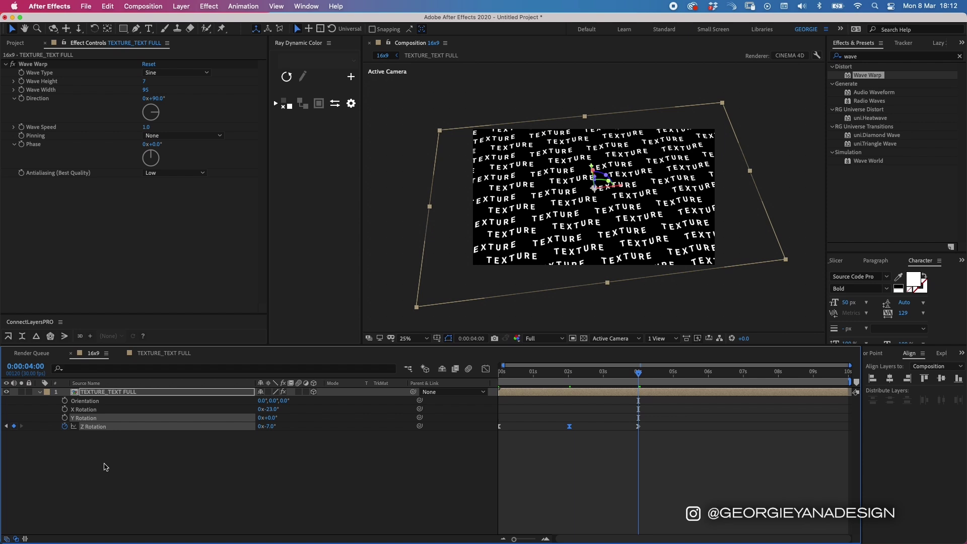
Step: Add the expression loopOut("cycle") to the TEXTURE_TEXT FULL layer's Z Rotation
alt+click(65, 427)
text(loop)
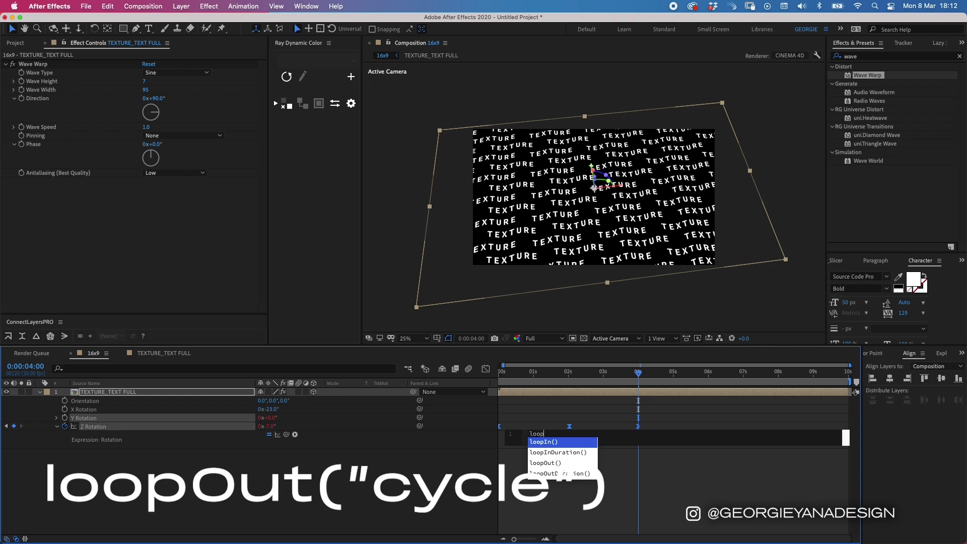
click(556, 463)
click(558, 463)
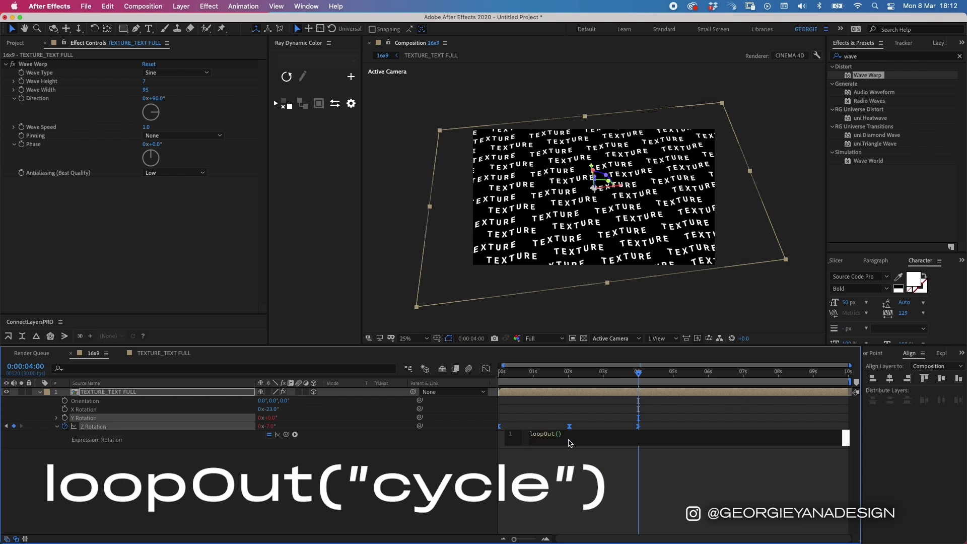
text(")
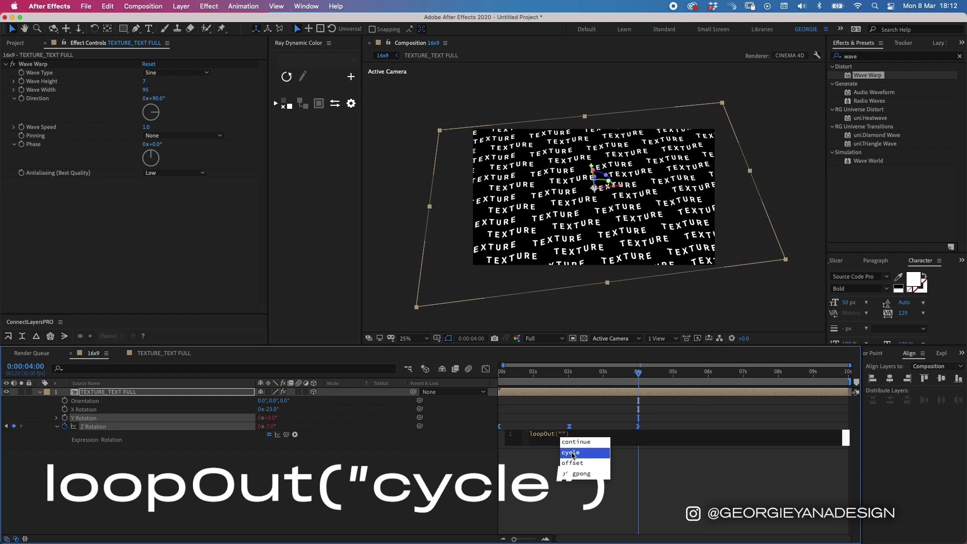
click(571, 452)
click(529, 483)
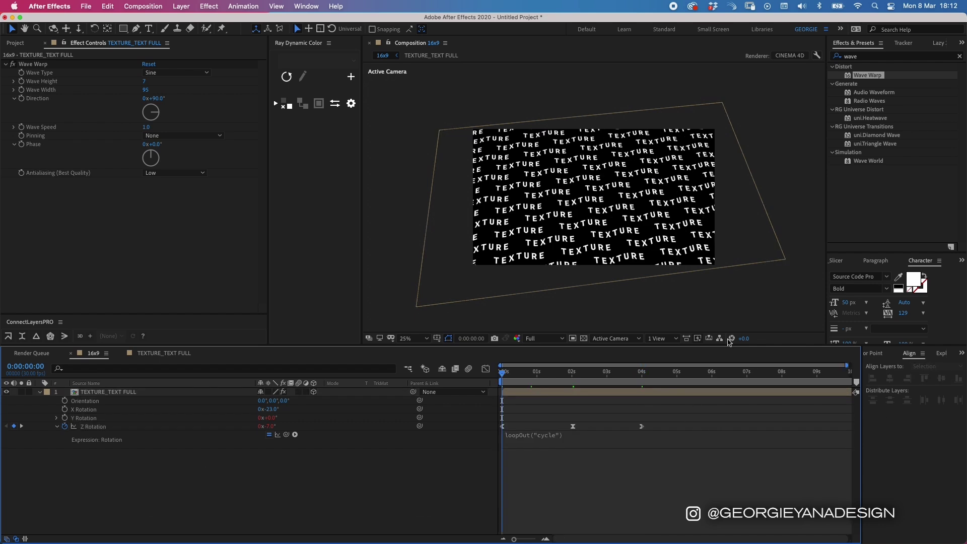
Step: Preview the looping Z Rotation and collapse its expression, leaving the layer deselected
key(space)
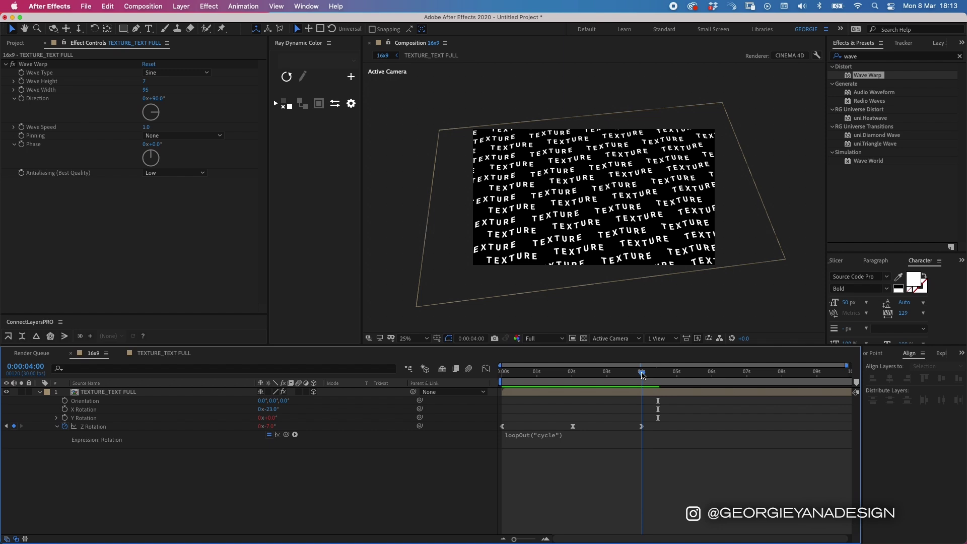
key(space)
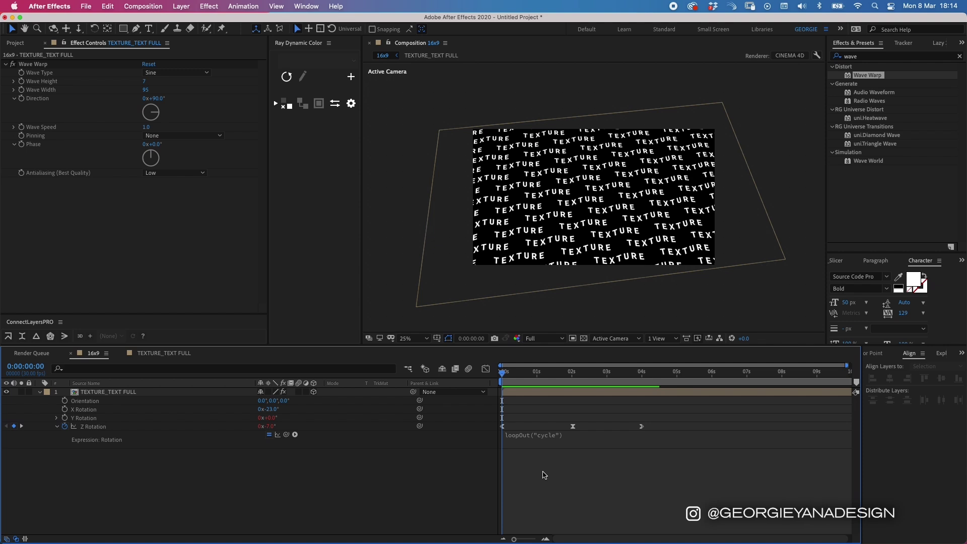
key(super+a)
key(r)
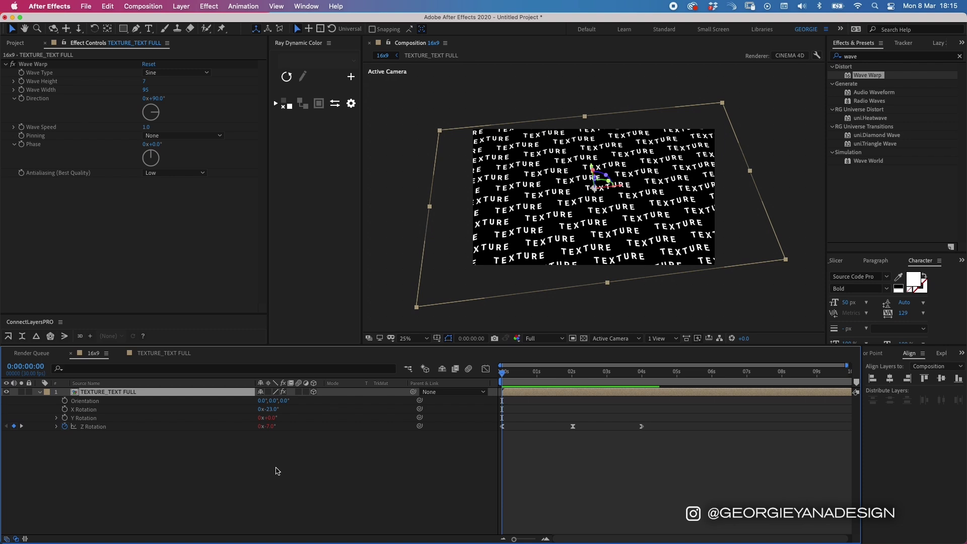
click(257, 466)
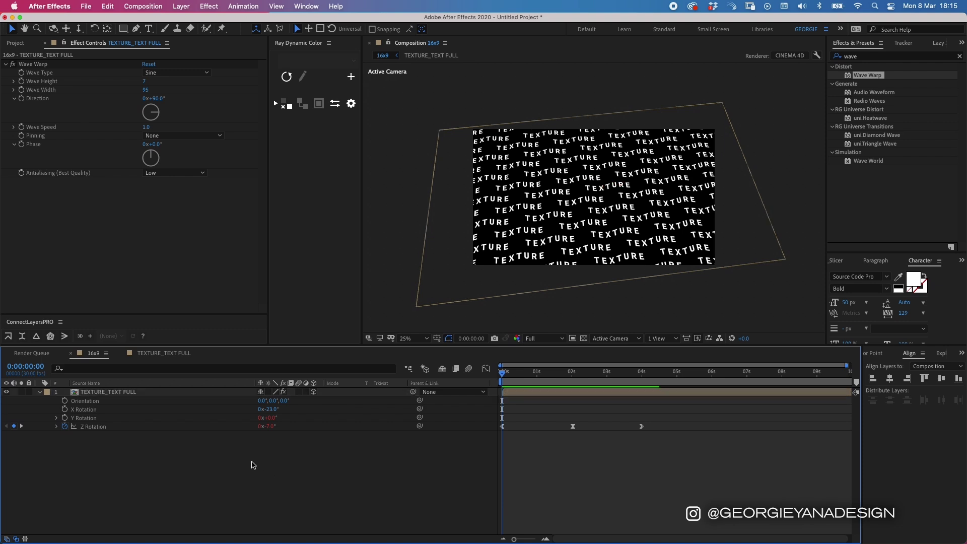
Step: Add Get him to the Grunge.jpg from 00_ASSETS beneath the TEXTURE_TEXT FULL layer and scale it to 89%
click(17, 44)
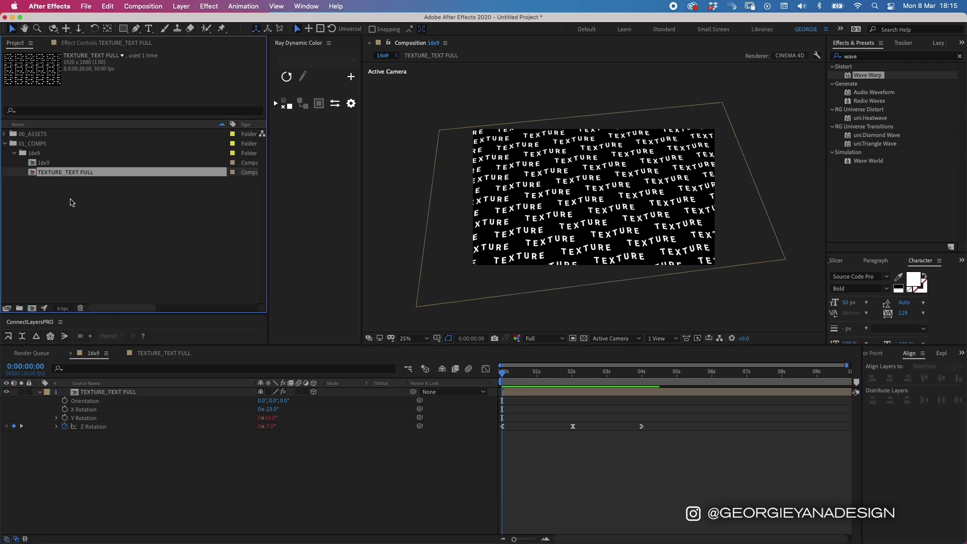
click(5, 134)
click(51, 134)
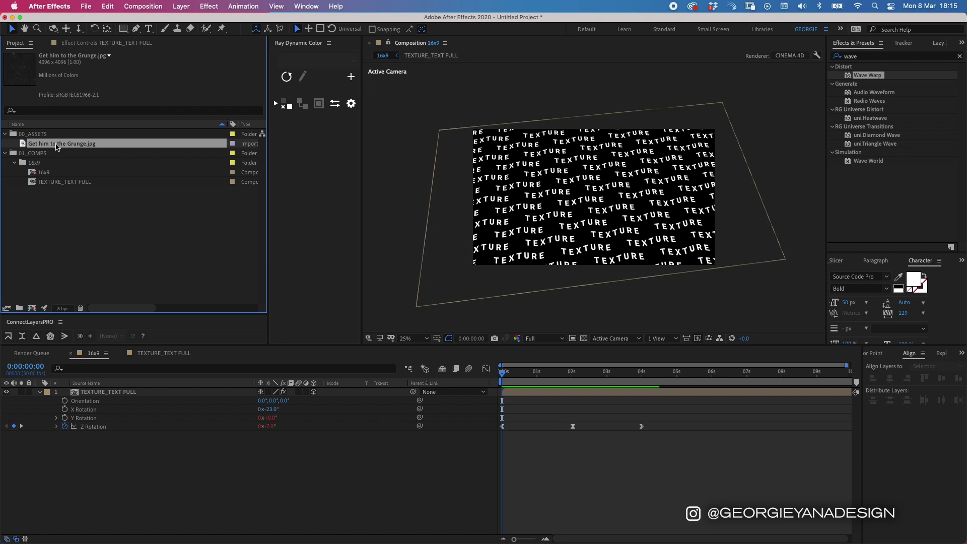
drag(54, 145, 68, 471)
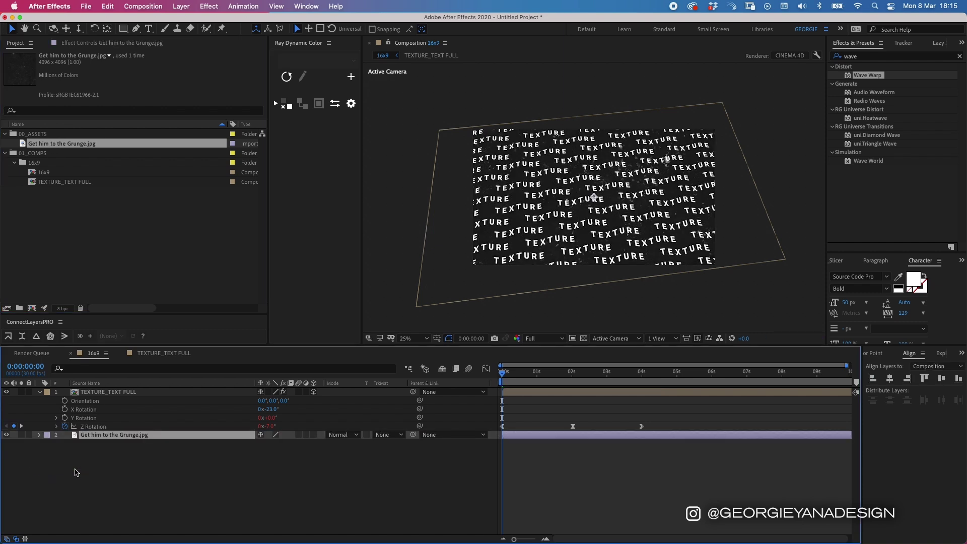
key(s)
mouse_move(291, 444)
mouse_down()
mouse_move(279, 448)
mouse_move(289, 449)
mouse_up()
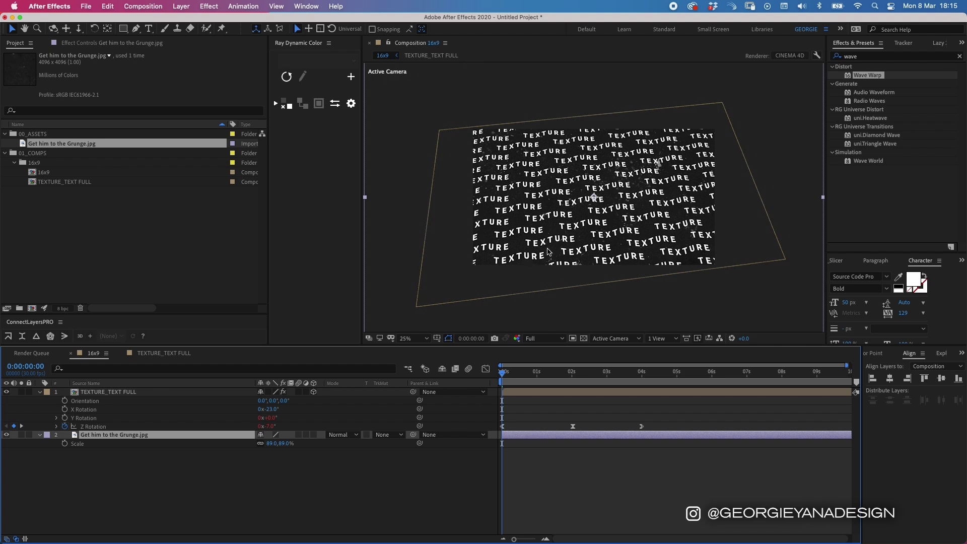
Step: Apply the Curves effect to the Get him to the Grunge.jpg layer
key(period)
key(comma)
key(period)
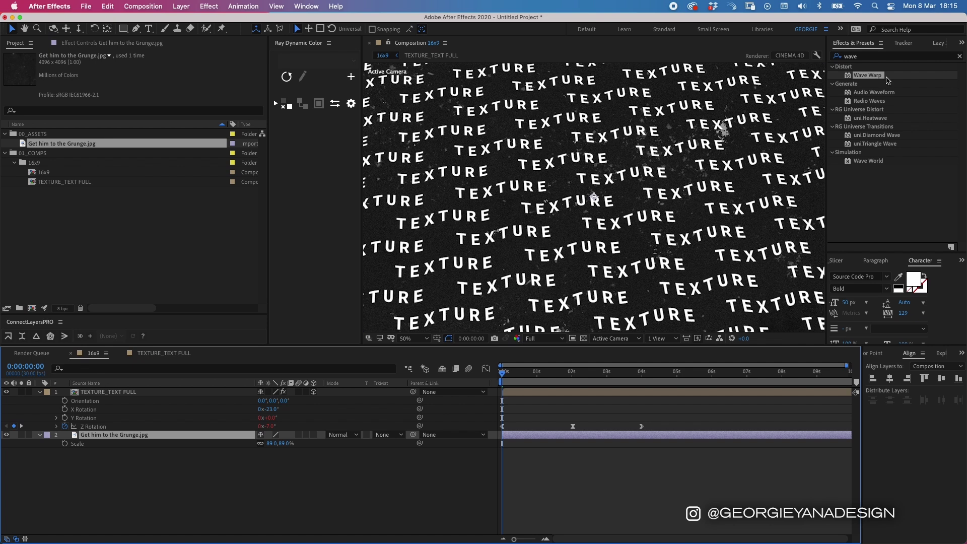
click(868, 58)
text(c)
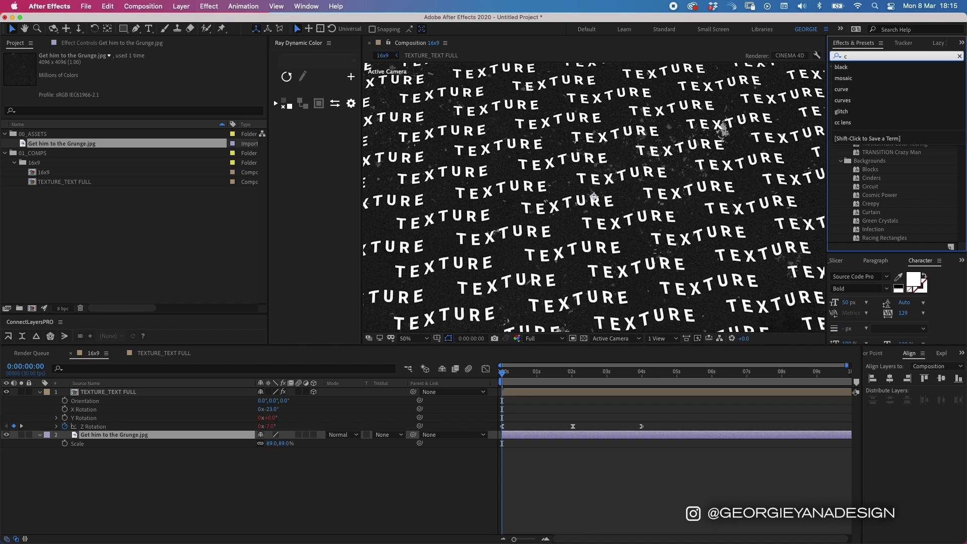
text(urve)
double_click(871, 101)
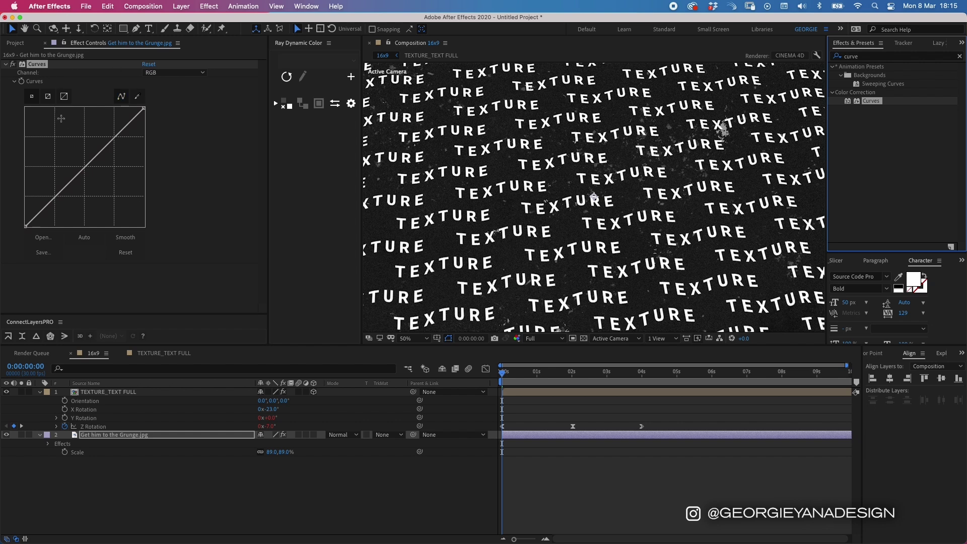
Step: Shape the grunge layer's RGB curve into an S, raising the highlights and lowering the shadows for more contrast
click(114, 138)
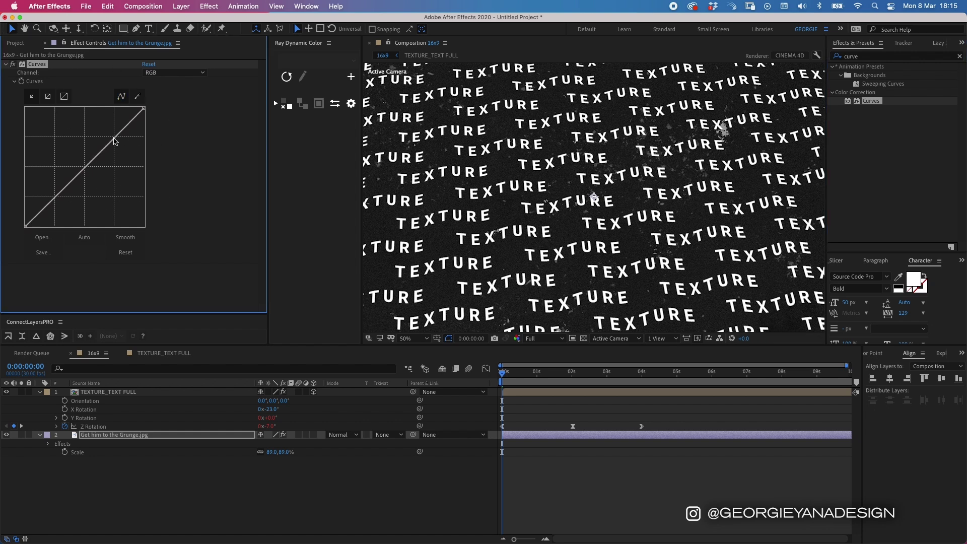
mouse_move(115, 140)
mouse_down()
mouse_move(111, 155)
mouse_move(104, 136)
mouse_up()
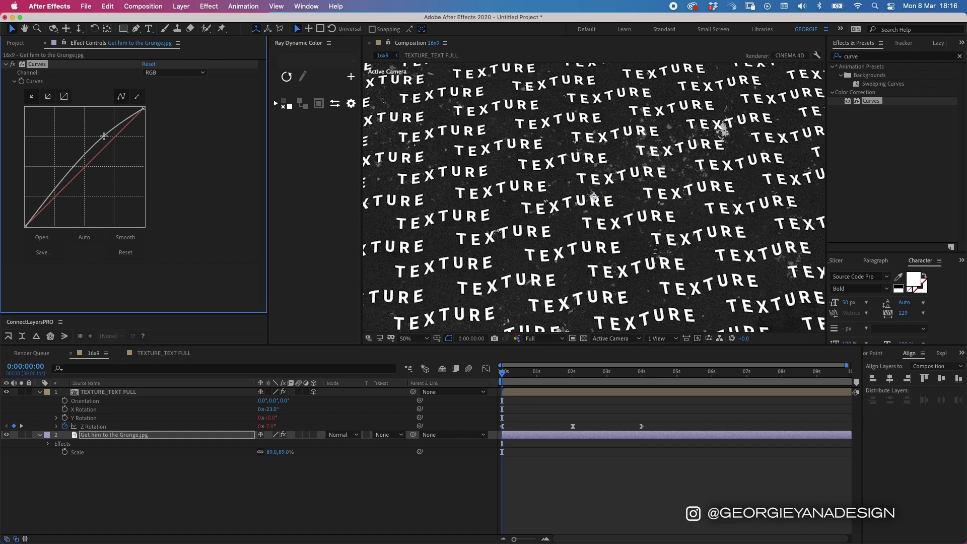
mouse_move(51, 191)
mouse_down()
mouse_move(63, 182)
mouse_move(71, 192)
mouse_up()
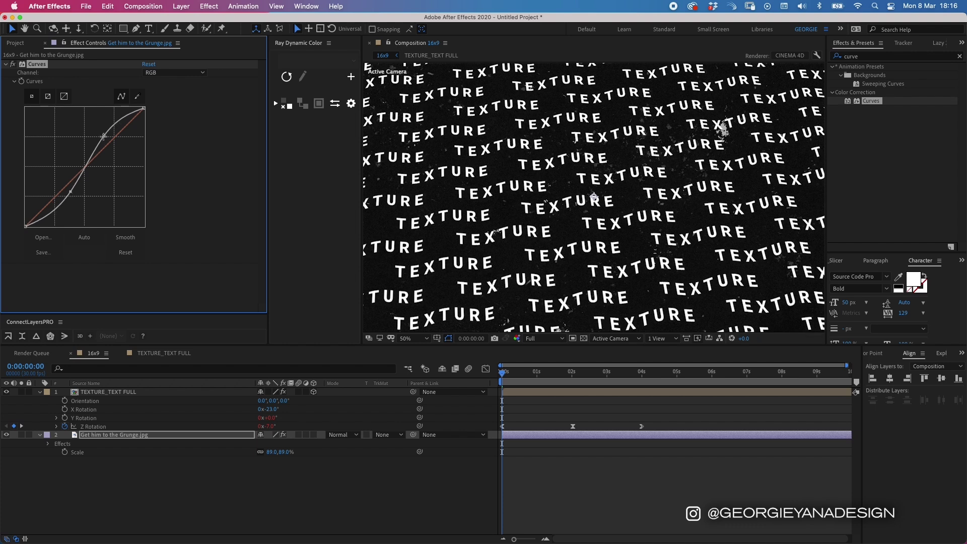
drag(104, 137, 103, 136)
Step: Give the grunge layer's Position the random-hold expression from Notes, with holdTime .5, minVal factors 0.1 and maxVal factors 0.9
key(comma)
key(comma)
key(p)
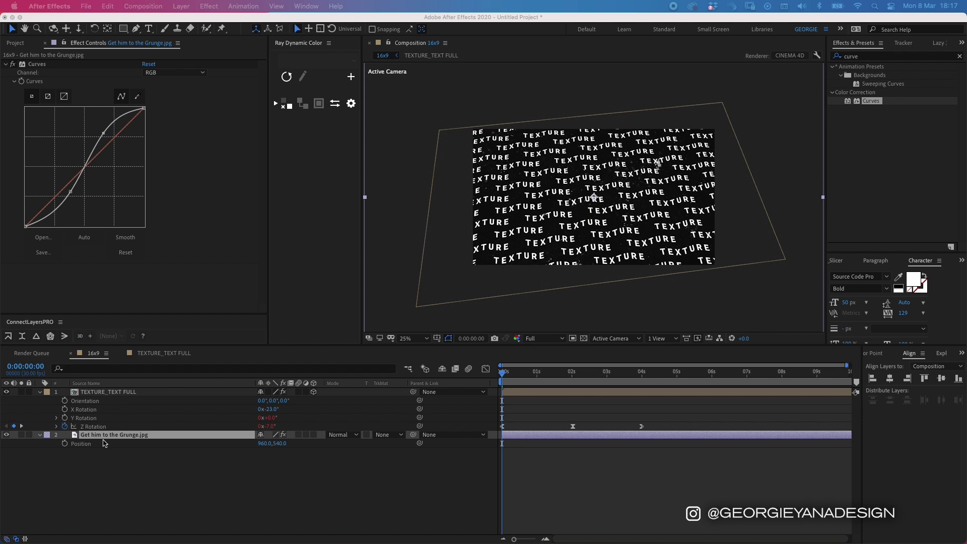
alt+click(65, 444)
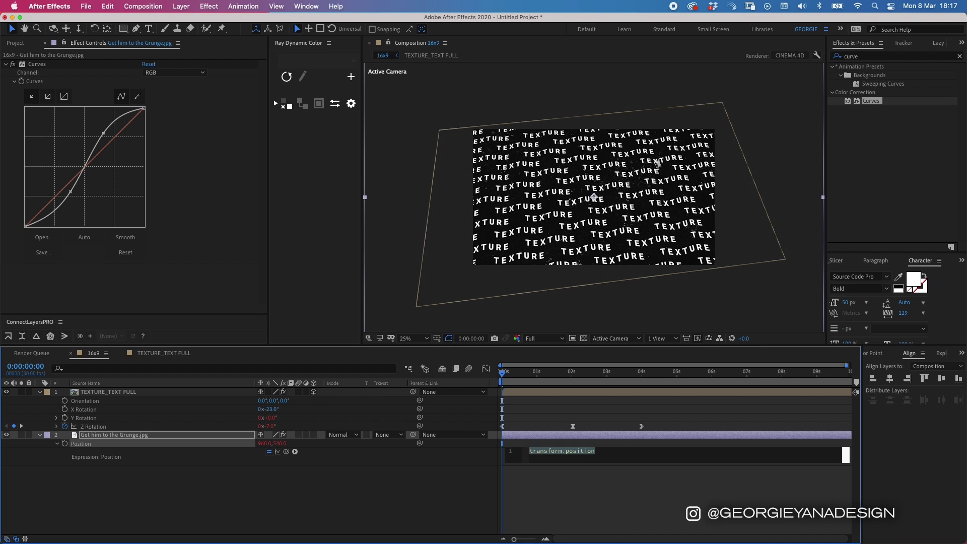
key(super+Tab)
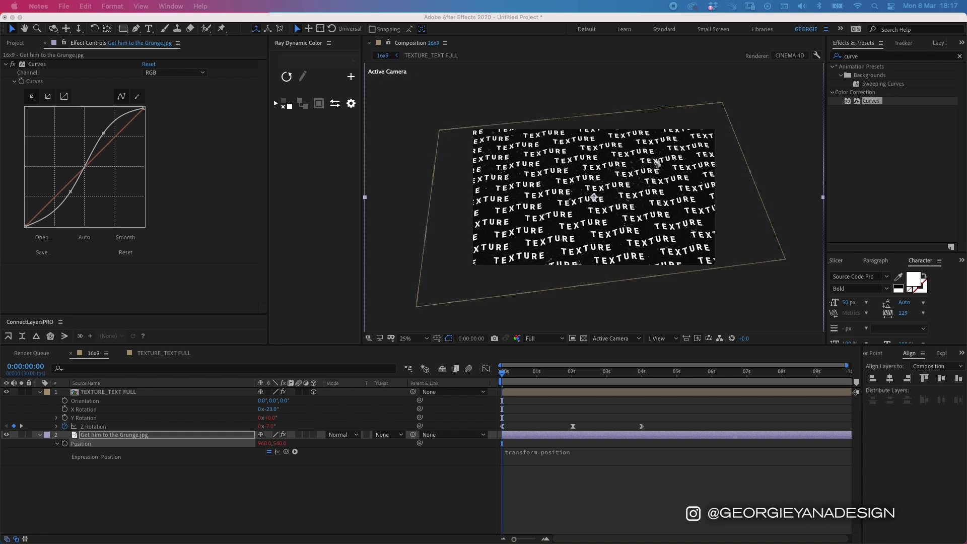
click(577, 454)
text(holdTime = .5; //time to hold each position (seconds) minVal = [0.1*thisComp.width, 0.1*thisComp.height]; maxVal = [0.9*thisComp.width, 0.9*thisComp.height];  seed = Math.floor(time/holdTime); seedRandom(seed,true); random(minVal,maxVal))
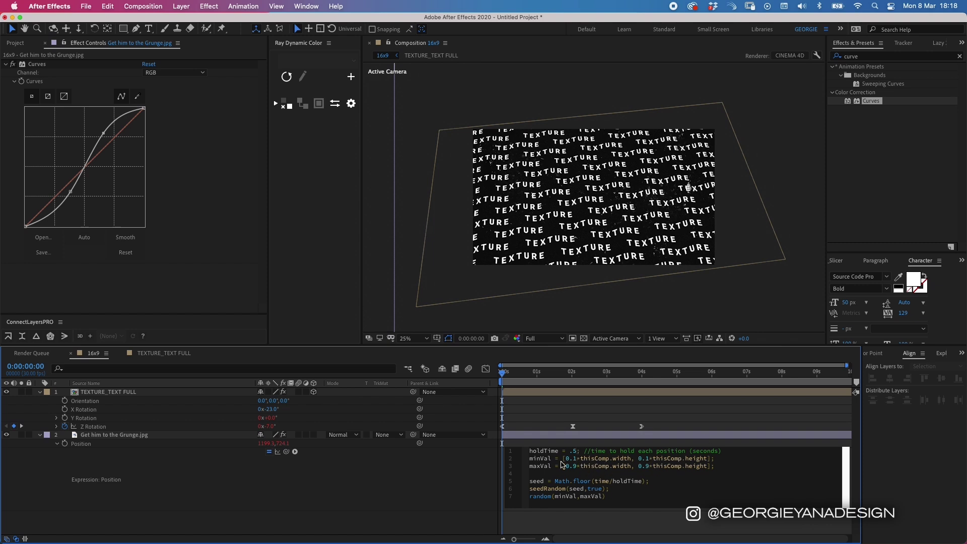
click(577, 459)
click(579, 435)
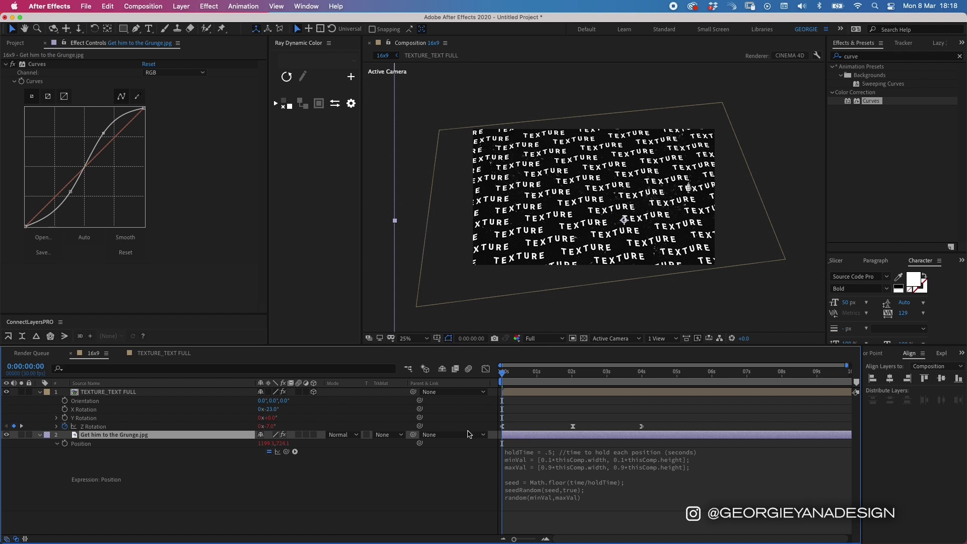
Step: Hide the TEXTURE_TEXT FULL layer and preview the grunge texture's random position jumps on their own
click(6, 392)
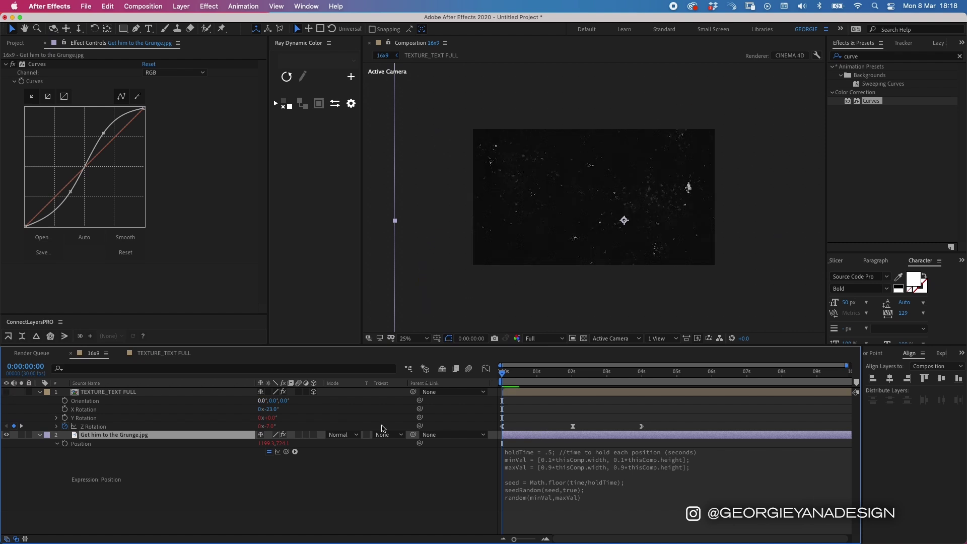
key(space)
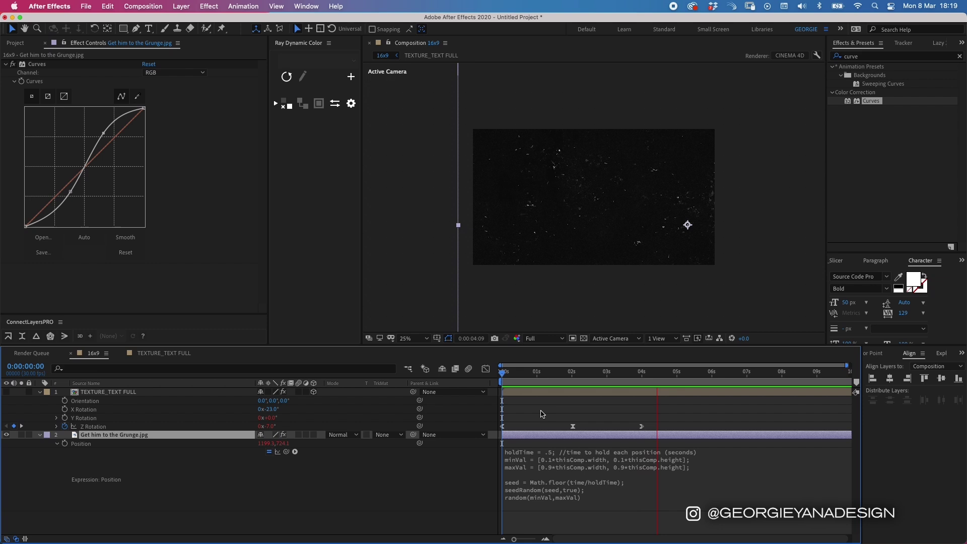
key(space)
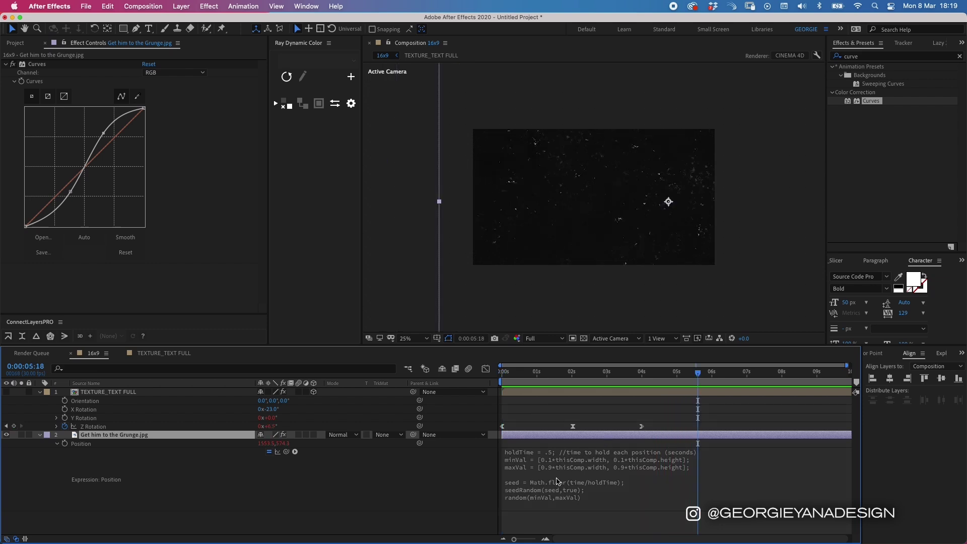
Step: Try narrowing the Position expression's range to minVal factors of 0.4 and maxVal factors of 0.6, and preview the motion
click(552, 462)
click(577, 459)
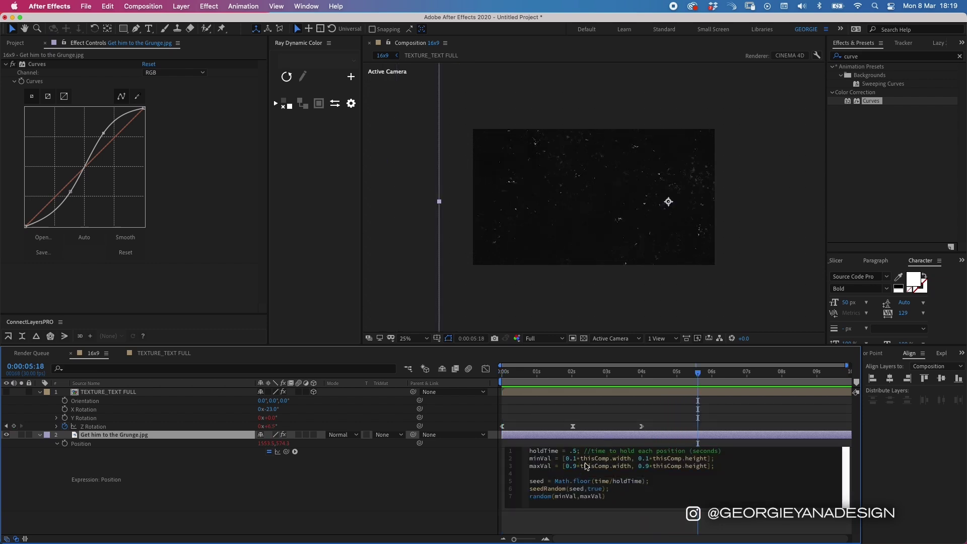
key(BackSpace)
text(4)
click(577, 469)
key(BackSpace)
text(6)
click(649, 459)
key(BackSpace)
text(4)
click(650, 467)
key(BackSpace)
text(5)
key(BackSpace)
text(6)
key(KP_Enter)
key(space)
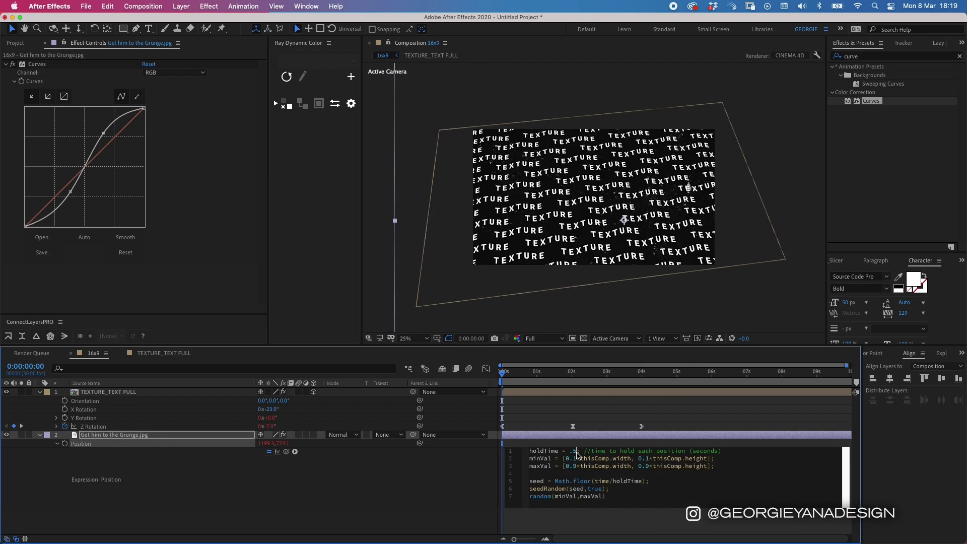
Step: Hide the TEXTURE_TEXT FULL layer, set holdTime to .2 in the grunge layer's Position expression, and preview it
click(8, 396)
click(6, 392)
click(554, 450)
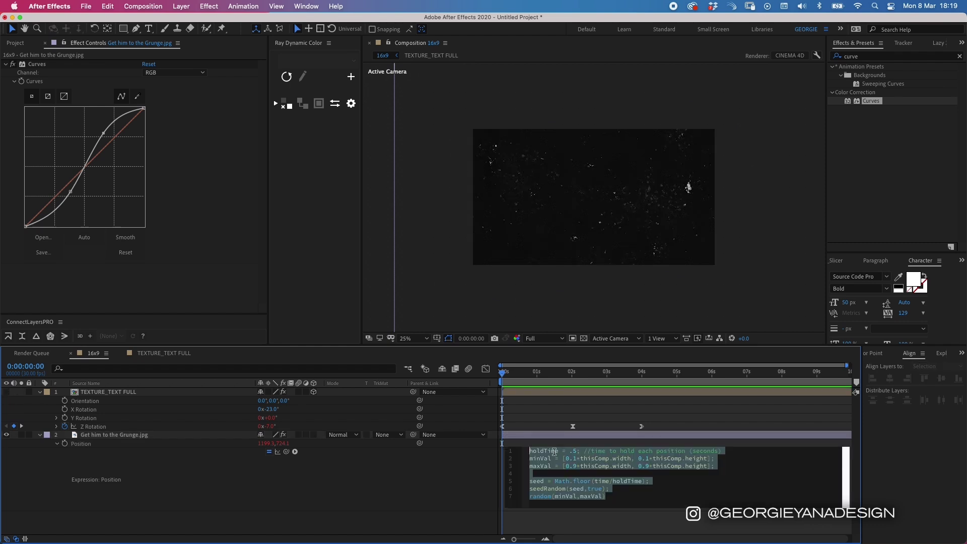
click(576, 452)
key(BackSpace)
text(2)
click(549, 436)
key(space)
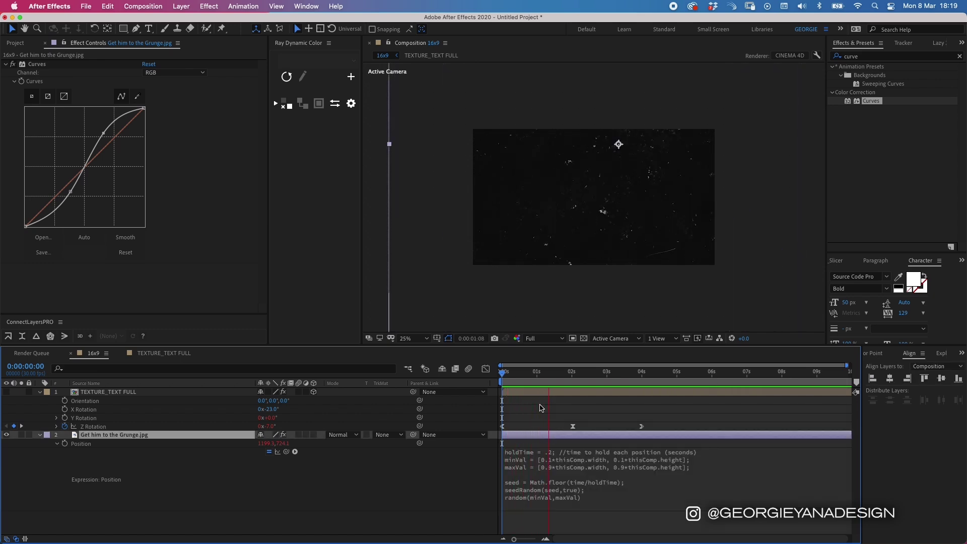
Step: Shorten holdTime to .1 in the grunge layer's Position expression and preview the faster texture jumps
click(558, 456)
click(576, 452)
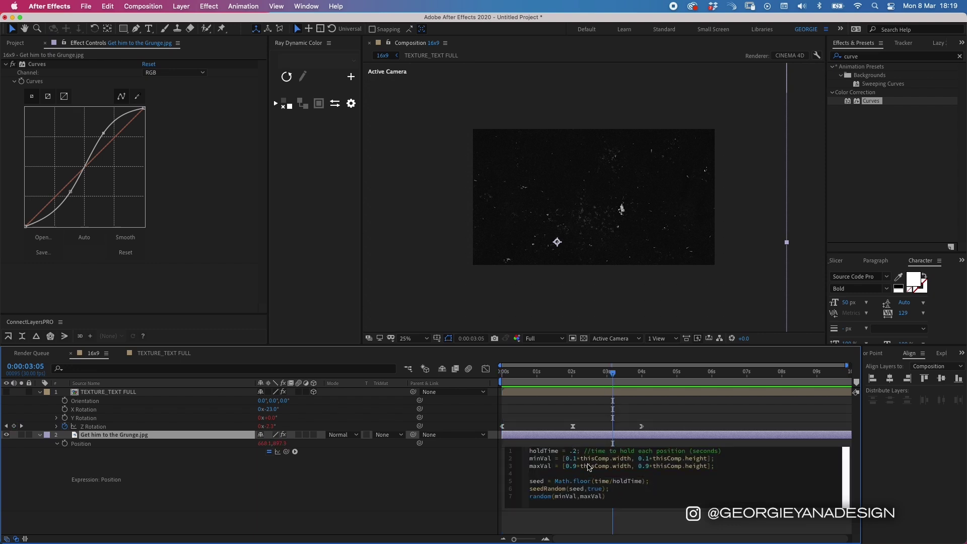
click(555, 436)
key(space)
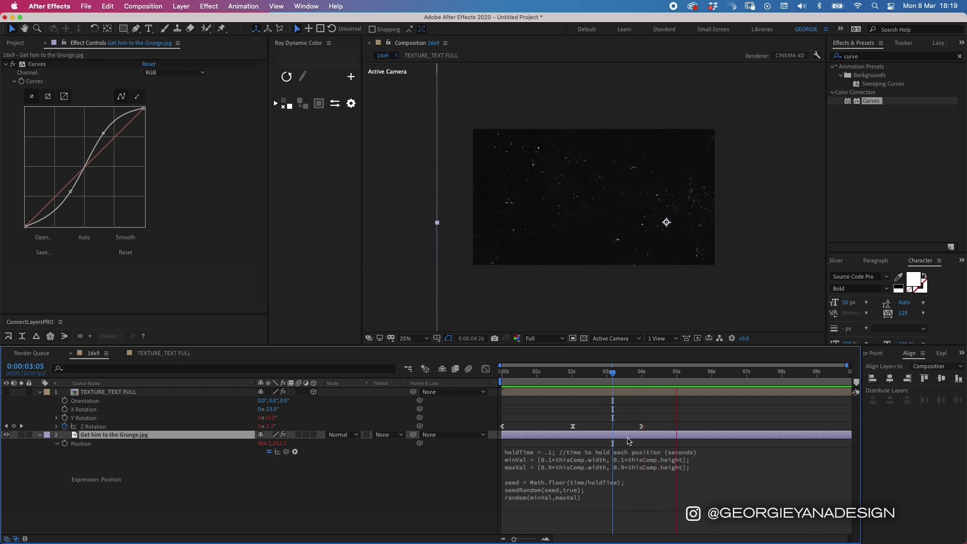
Step: Set holdTime to .15 in the grunge layer's Position expression and preview the texture jumps
key(space)
click(560, 455)
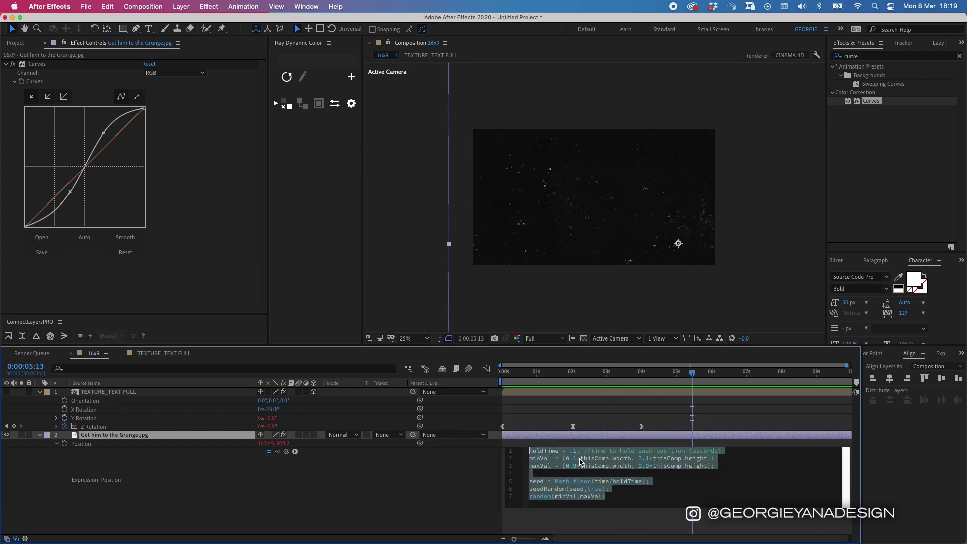
click(577, 452)
text(5)
click(549, 374)
key(space)
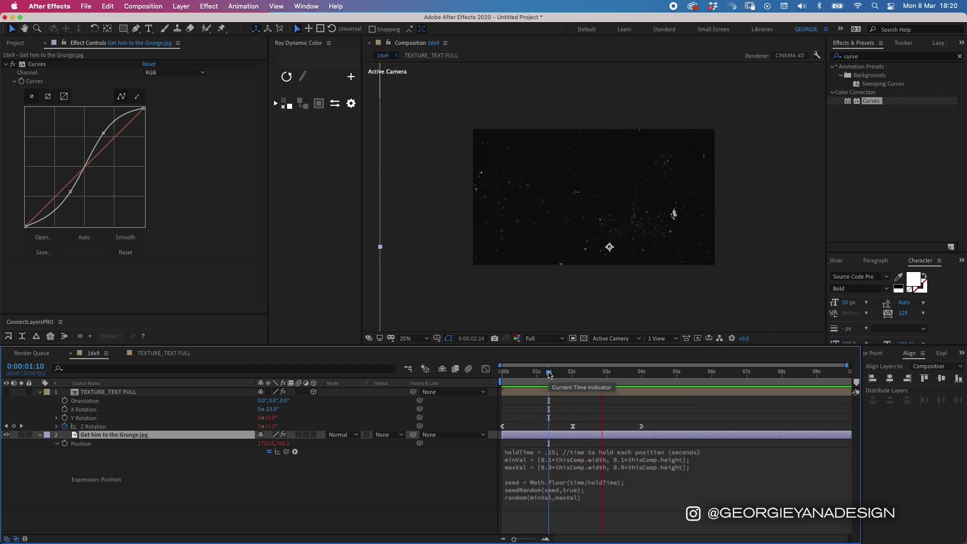
click(559, 401)
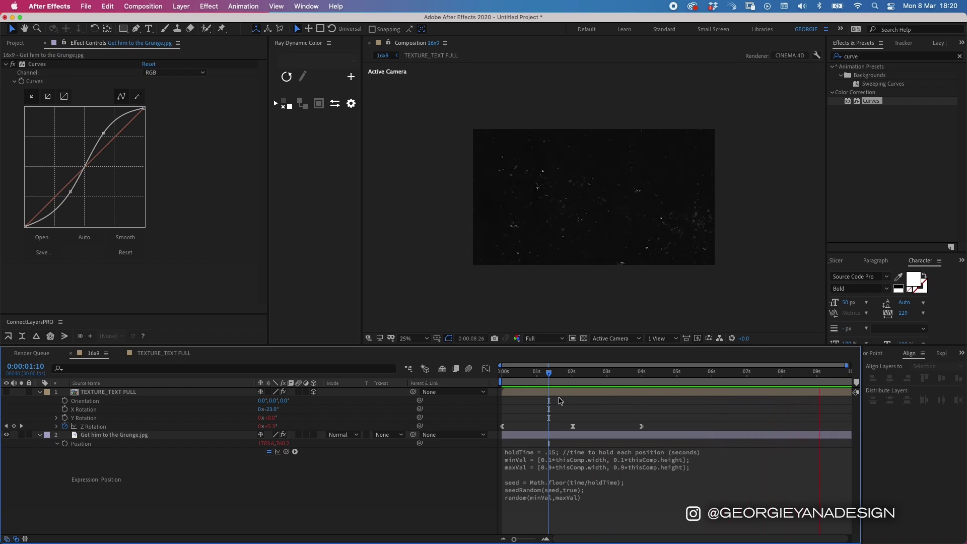
key(space)
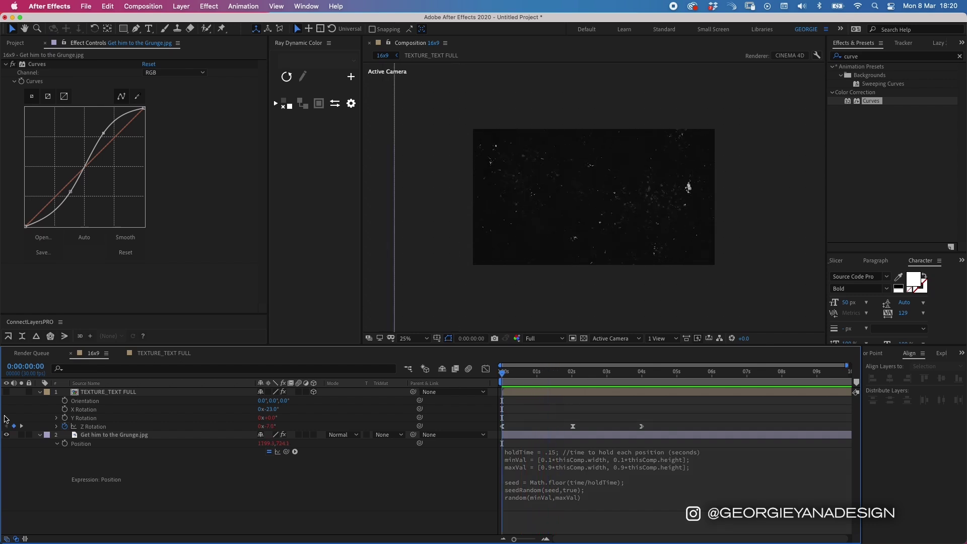
Step: Show the TEXTURE_TEXT FULL layer again and preview the whole composition
click(6, 392)
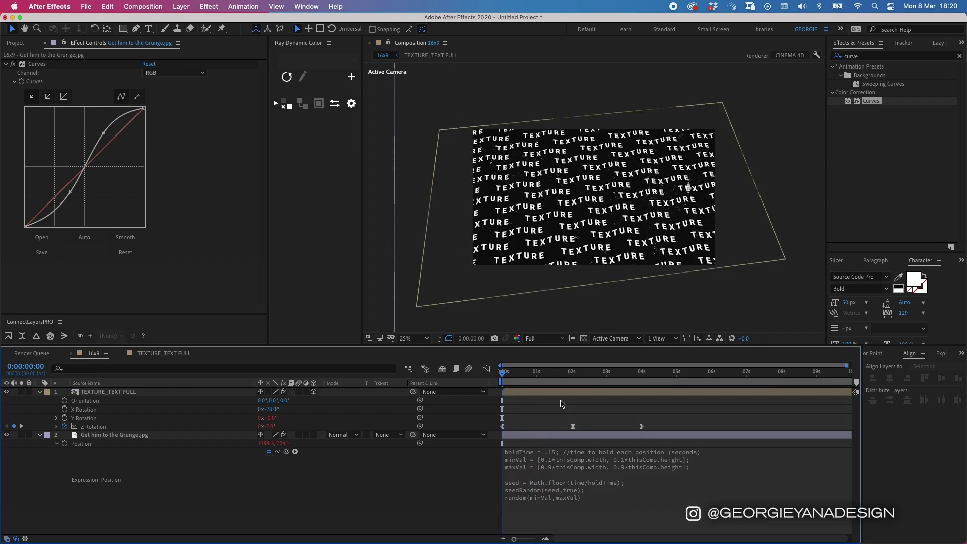
key(space)
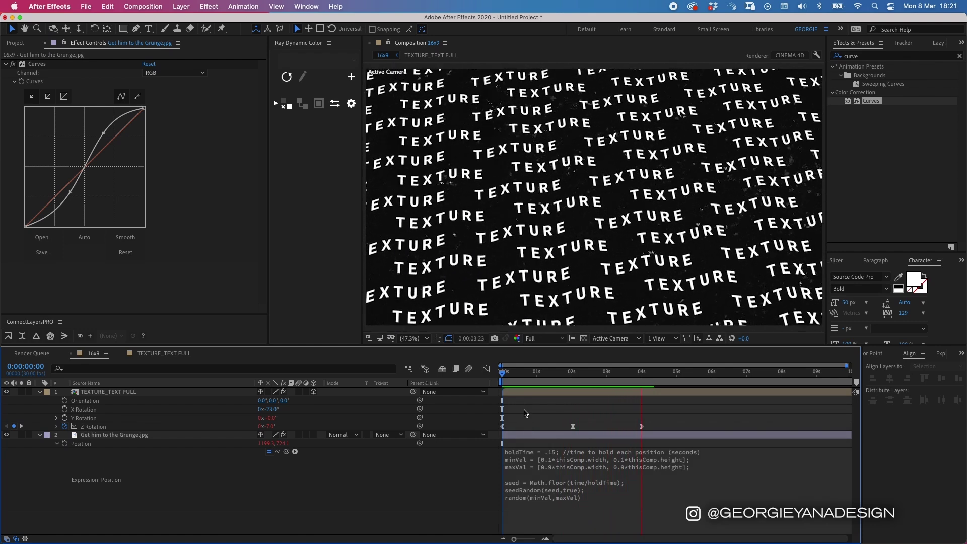
key(space)
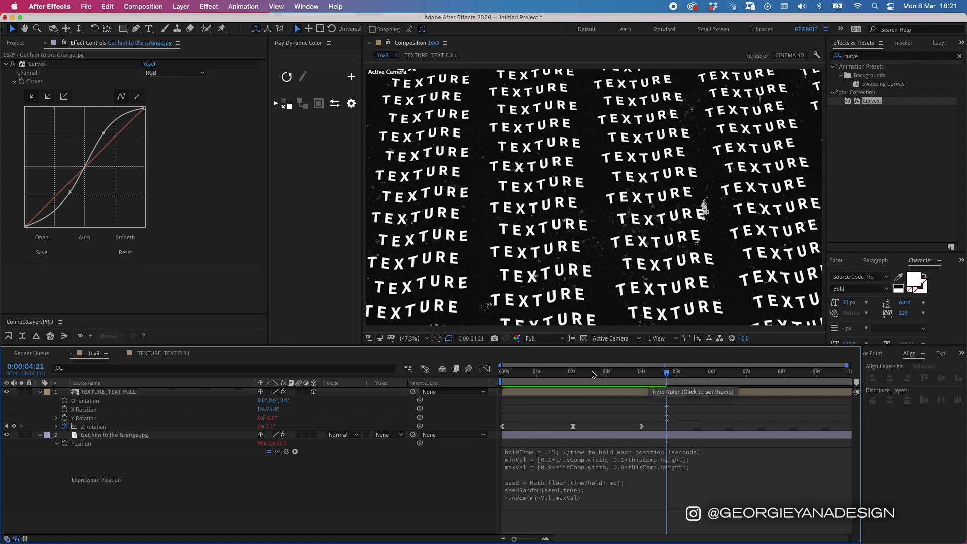
Step: At about 2 seconds, search the effects for blur and apply Gaussian Blur to the TEXTURE_TEXT FULL layer
click(570, 377)
drag(570, 377, 573, 377)
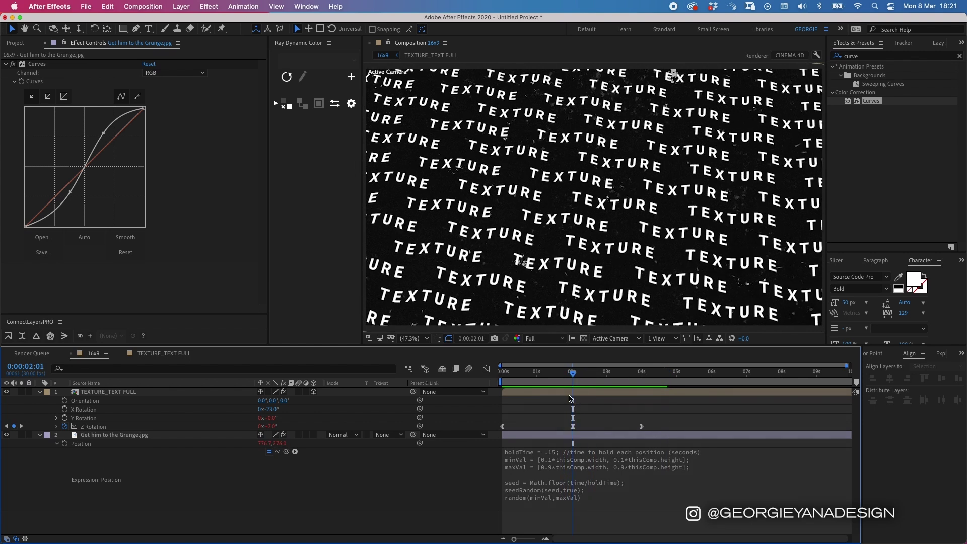
click(575, 393)
click(6, 65)
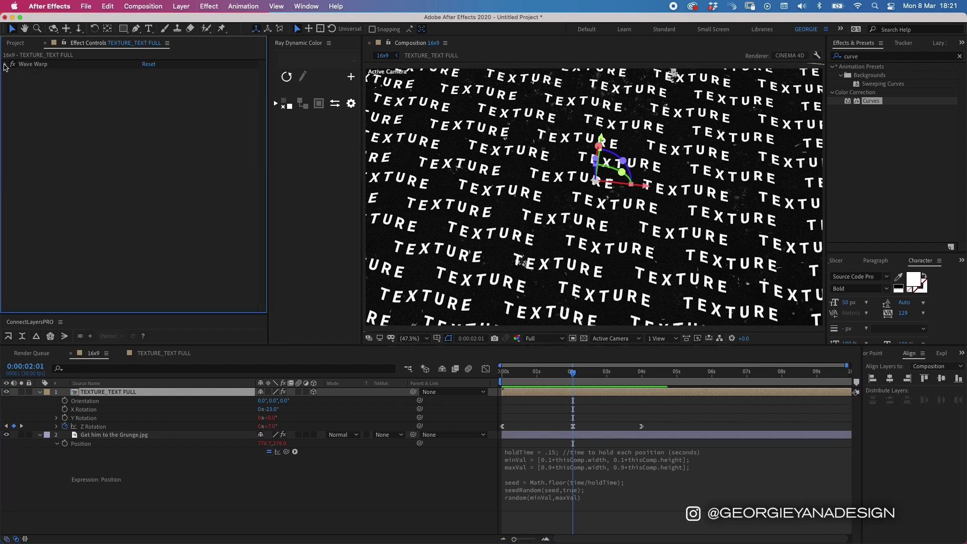
click(882, 56)
text(bl)
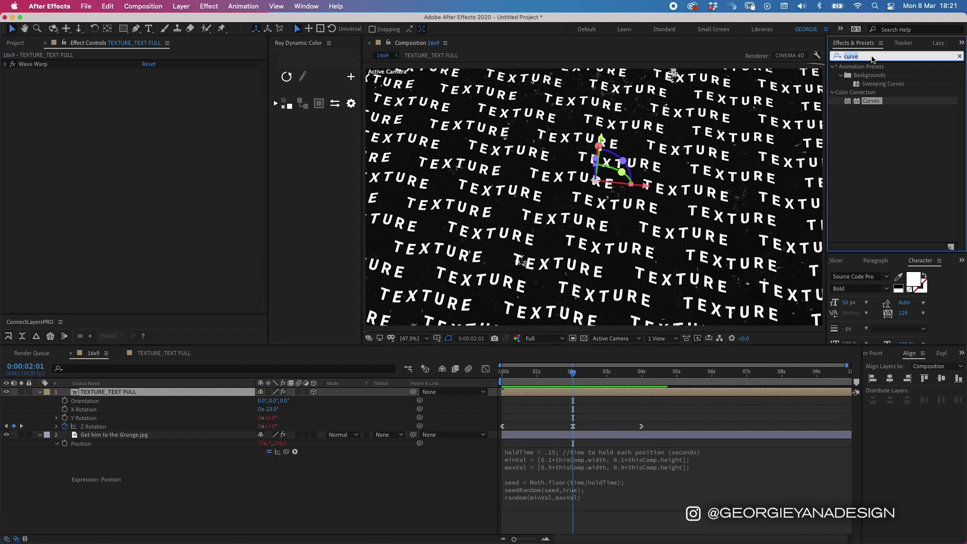
text(ur)
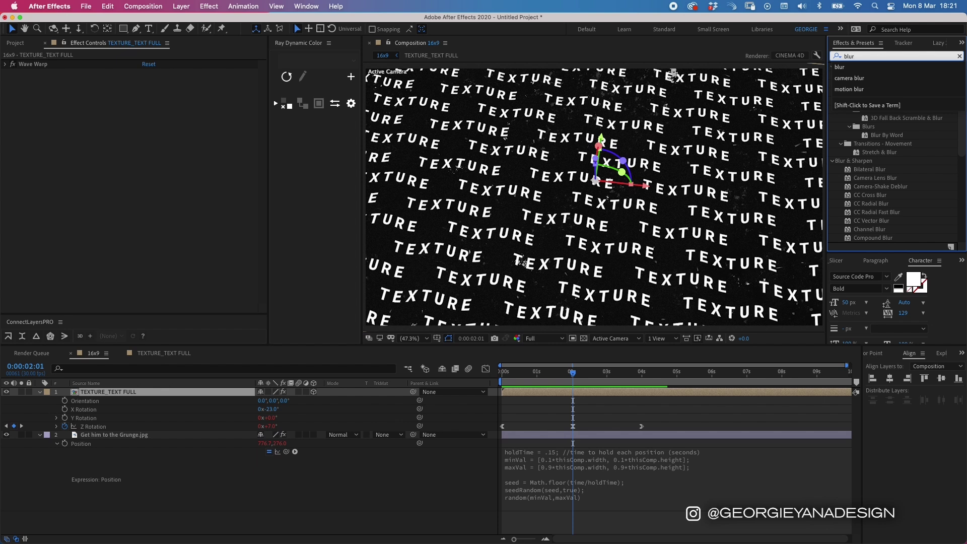
scroll(909, 200, down, 5)
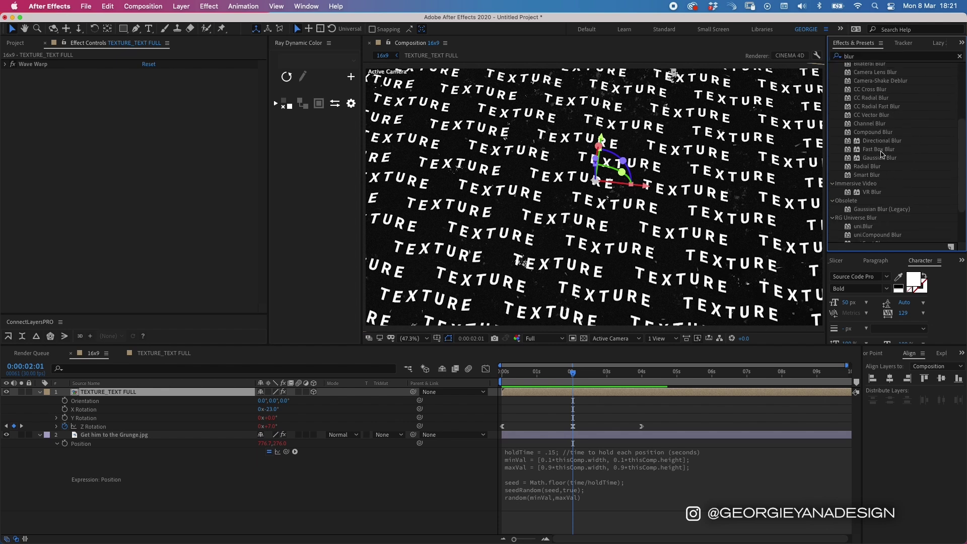
drag(881, 160, 608, 395)
Step: Set the Gaussian Blur's Blurriness to 4 and collapse the effect's settings
click(147, 82)
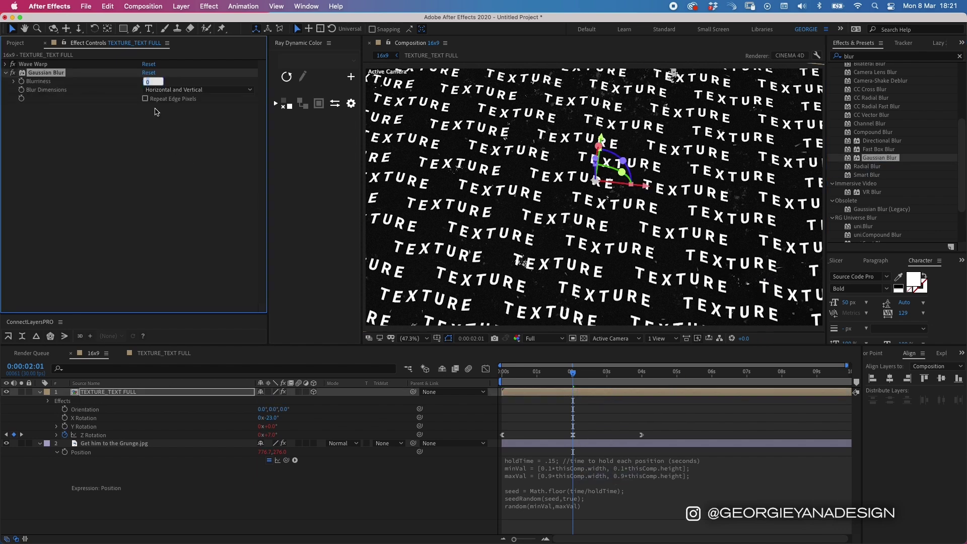
text(2)
key(Return)
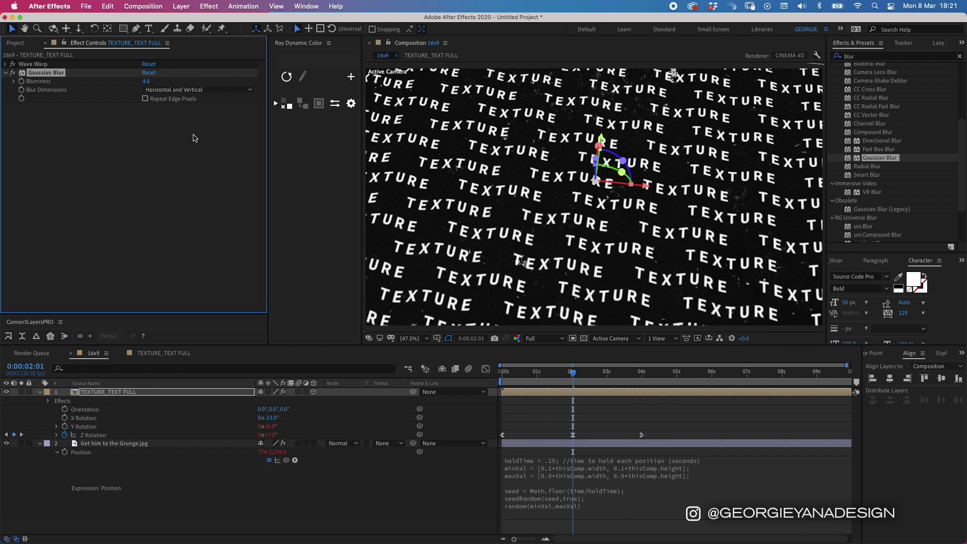
click(6, 74)
Step: Collapse the properties of both layers and add an adjustment layer on top of them
click(538, 395)
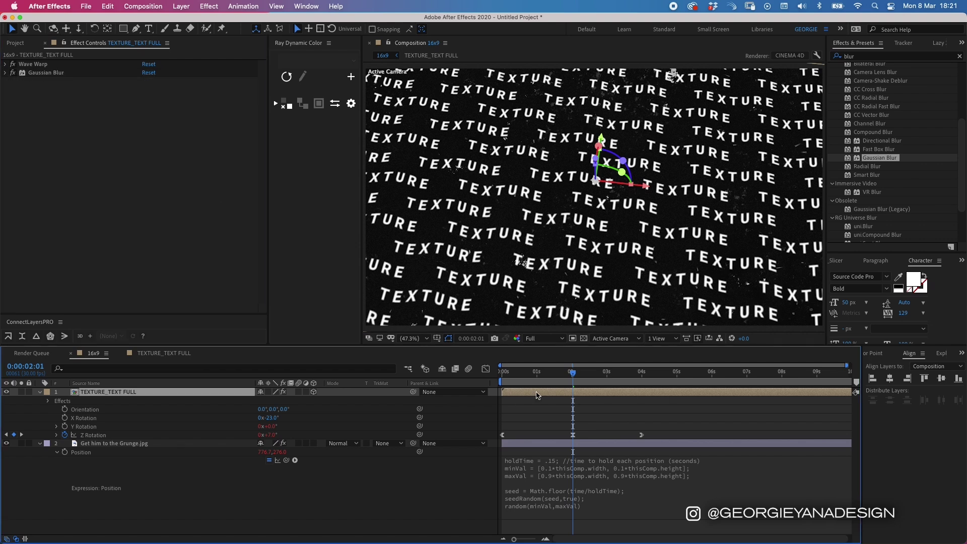
click(40, 395)
click(39, 401)
click(112, 460)
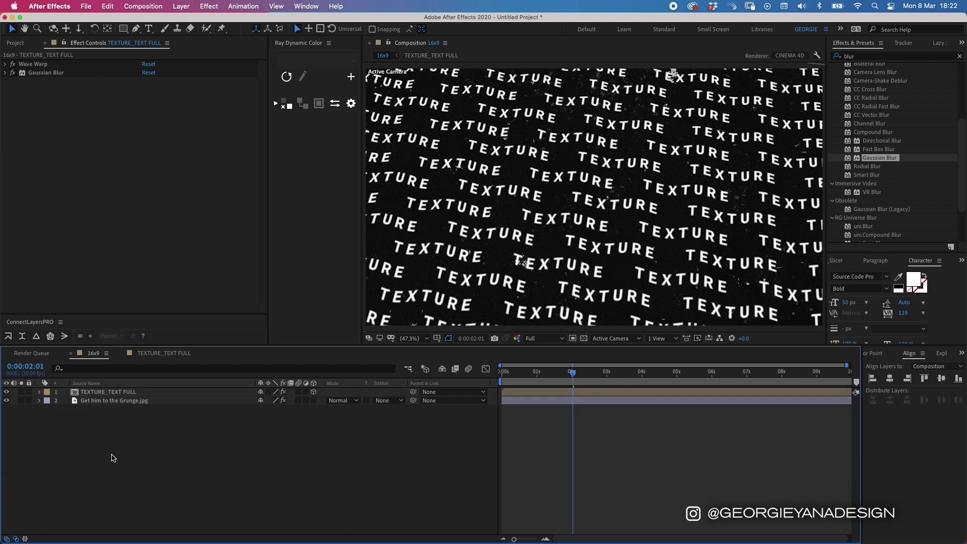
right_click(163, 463)
mouse_move(194, 422)
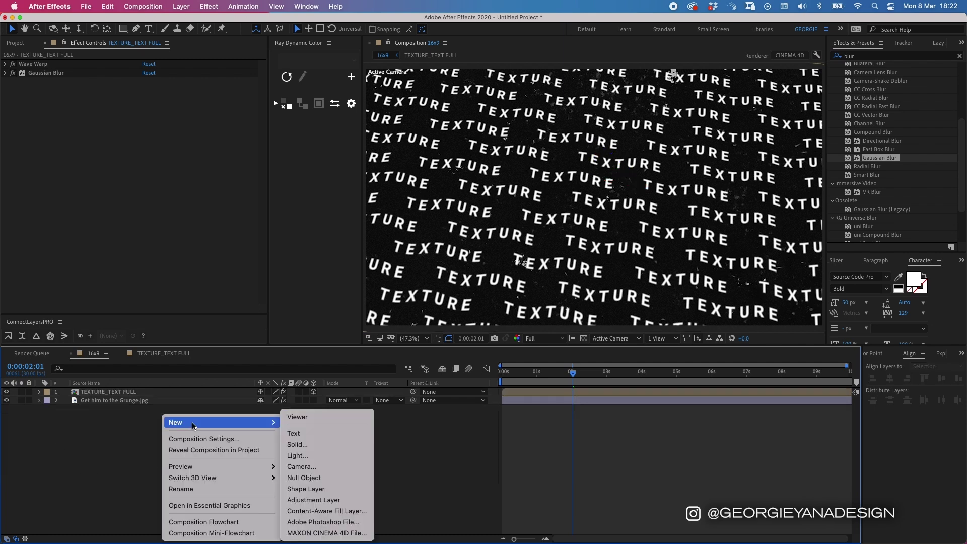
click(322, 500)
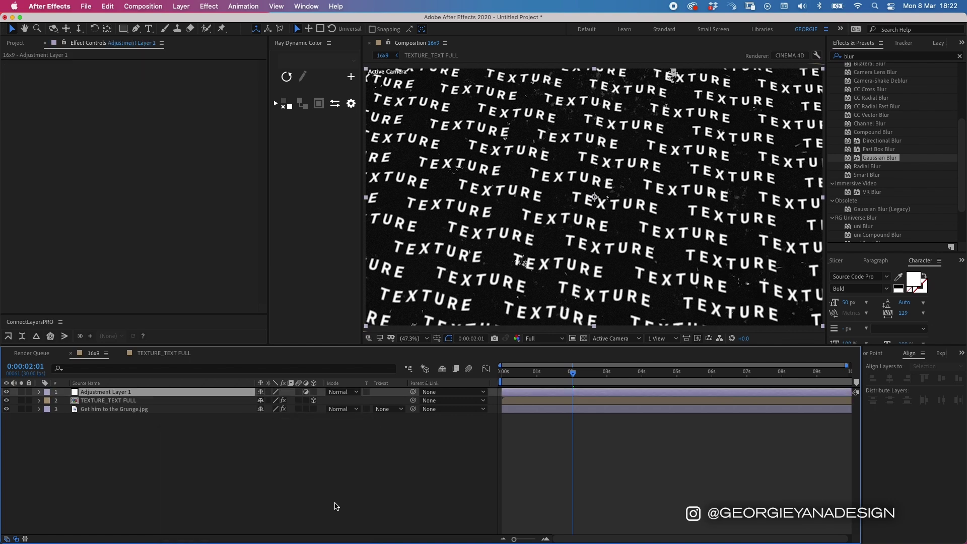
Step: Search the effects for noise and apply the Noise effect to the adjustment layer
click(867, 57)
text(npo)
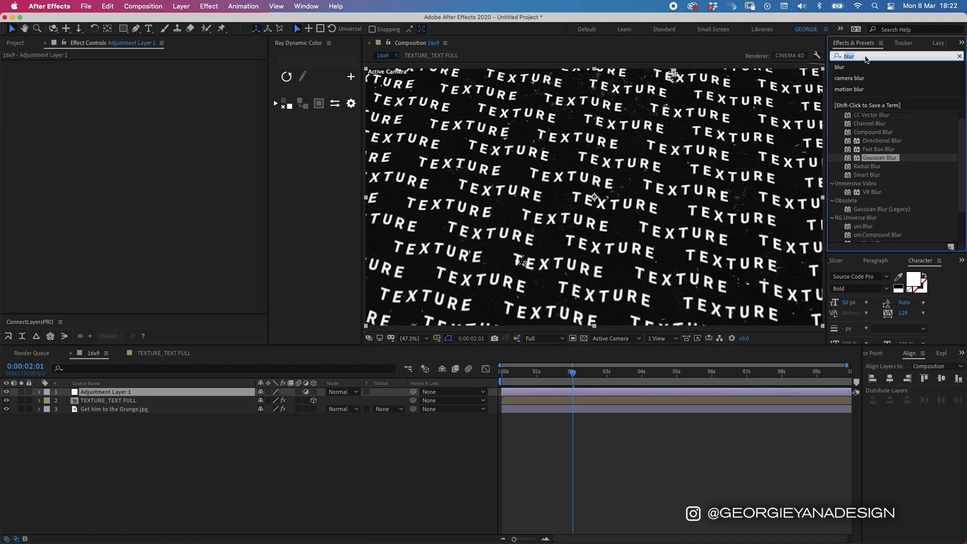
key(BackSpace)
key(BackSpace)
text(oise)
double_click(870, 109)
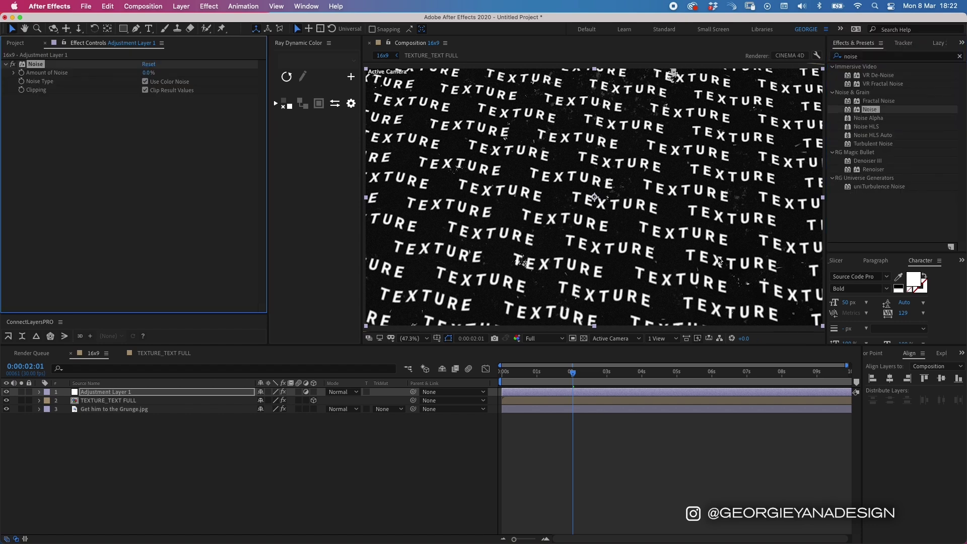
Step: Turn off Use Color Noise, set Amount of Noise to 20%, and inspect the grain up close
click(145, 82)
mouse_move(151, 75)
mouse_down()
mouse_move(160, 76)
mouse_move(152, 76)
mouse_up()
click(151, 75)
text(20)
key(Return)
scroll(553, 222, up, 4)
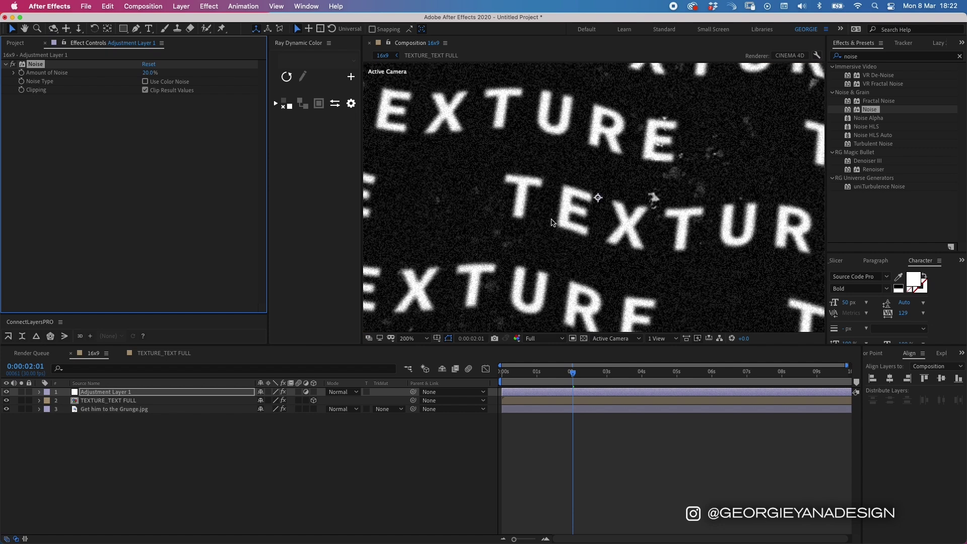
Step: Try an Amount of Noise of 30% on the adjustment layer and settle on 25%
click(147, 75)
text(30)
key(Return)
key(shift+slash)
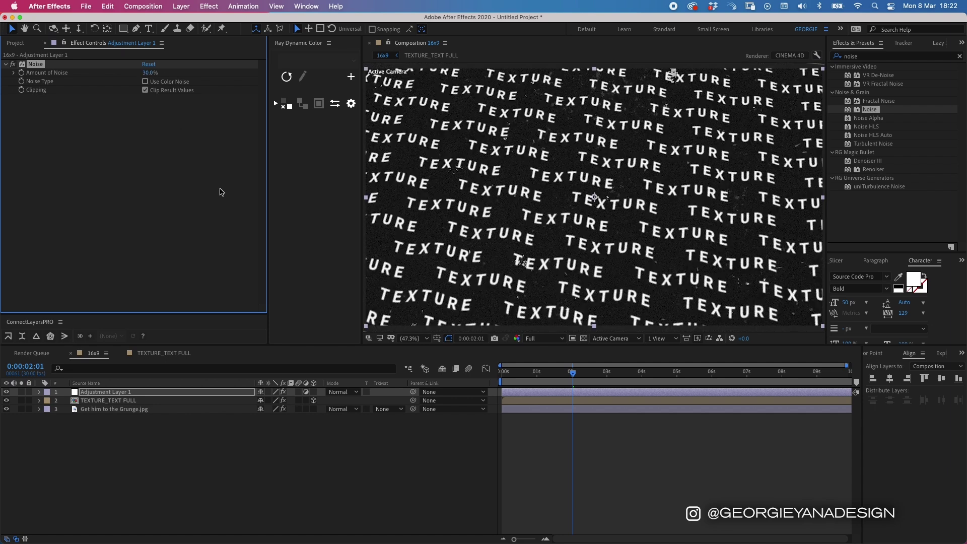
click(149, 74)
key(Return)
Step: Raise the Gaussian Blur's Blurriness to 5 on the TEXTURE_TEXT FULL layer and view the composition at 100%
click(541, 402)
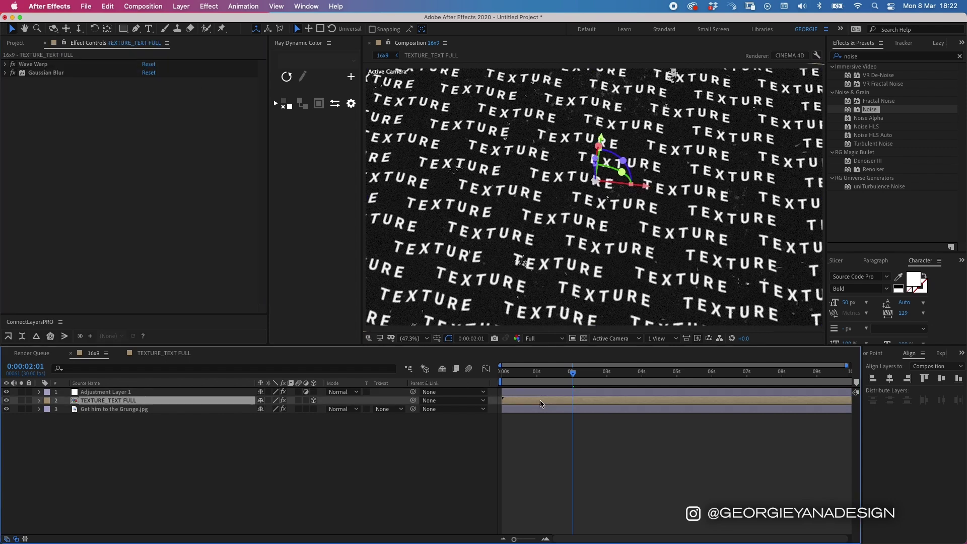
click(6, 73)
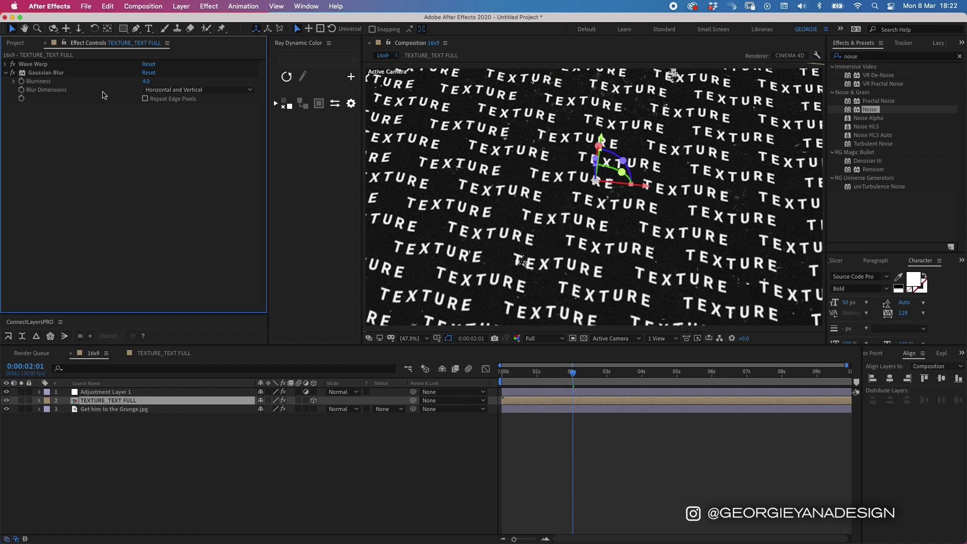
click(146, 82)
text(5)
key(Return)
key(slash)
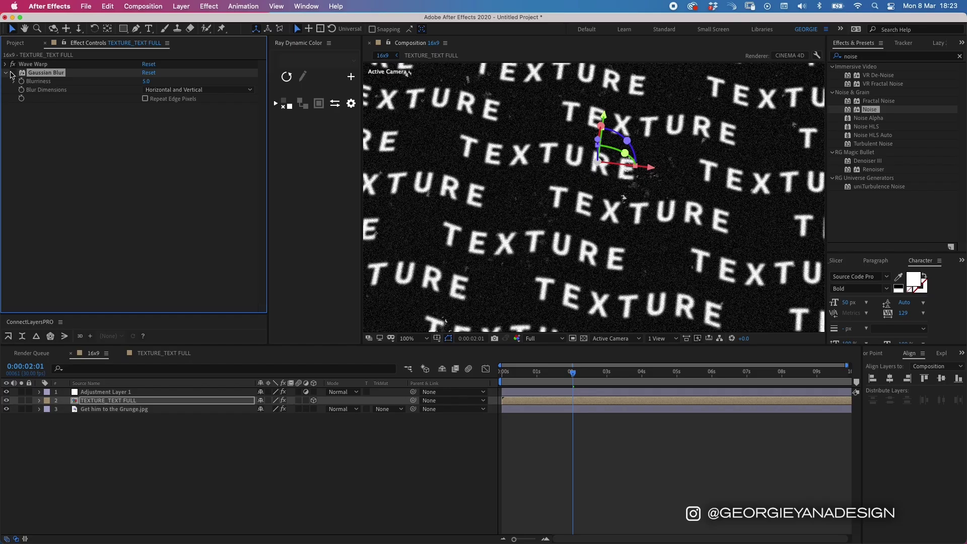
Step: Compare the composition with the noise adjustment layer and the text's Gaussian Blur switched off and on
click(6, 393)
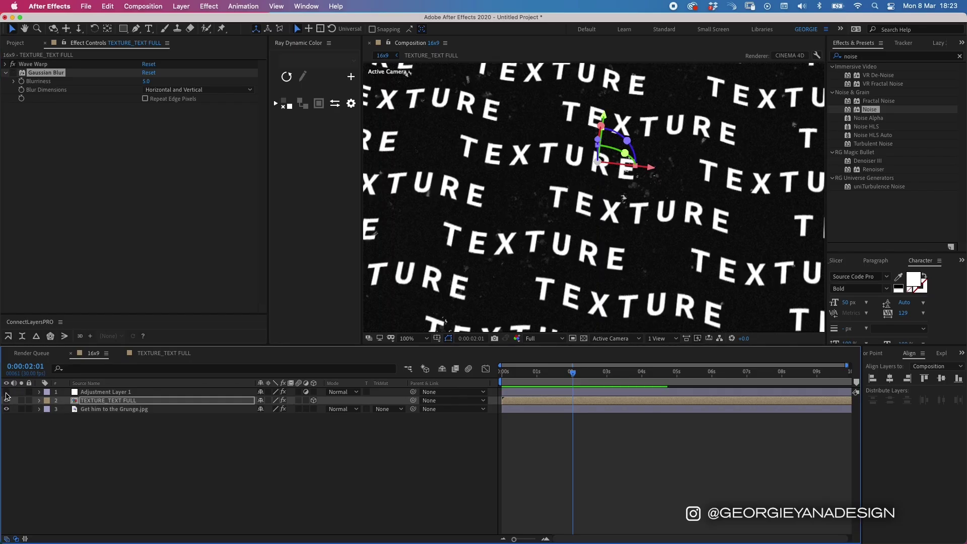
key(.)
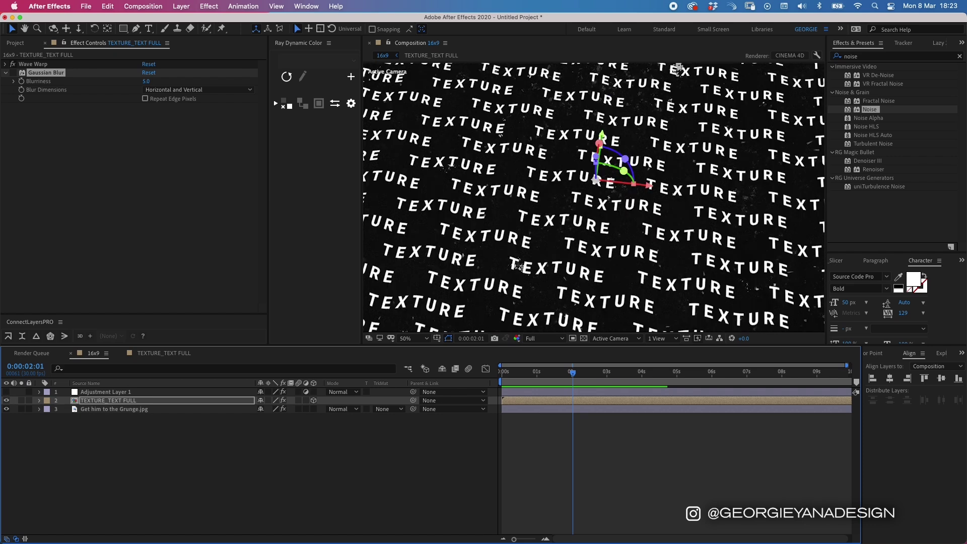
click(12, 72)
click(6, 393)
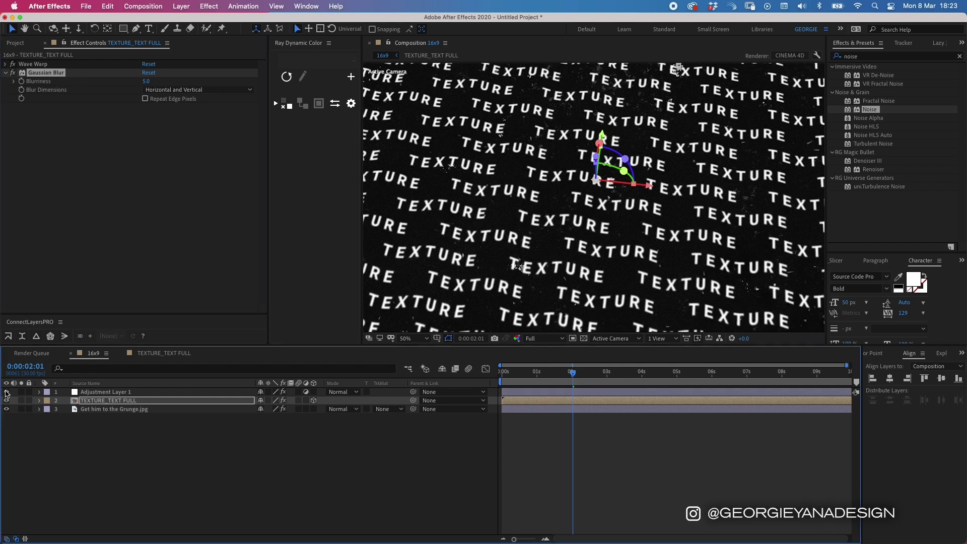
Step: Soften the TEXTURE_TEXT FULL layer's Z Rotation easing in the speed graph, using about 47% influence on the first keyframe
key(u)
key(Home)
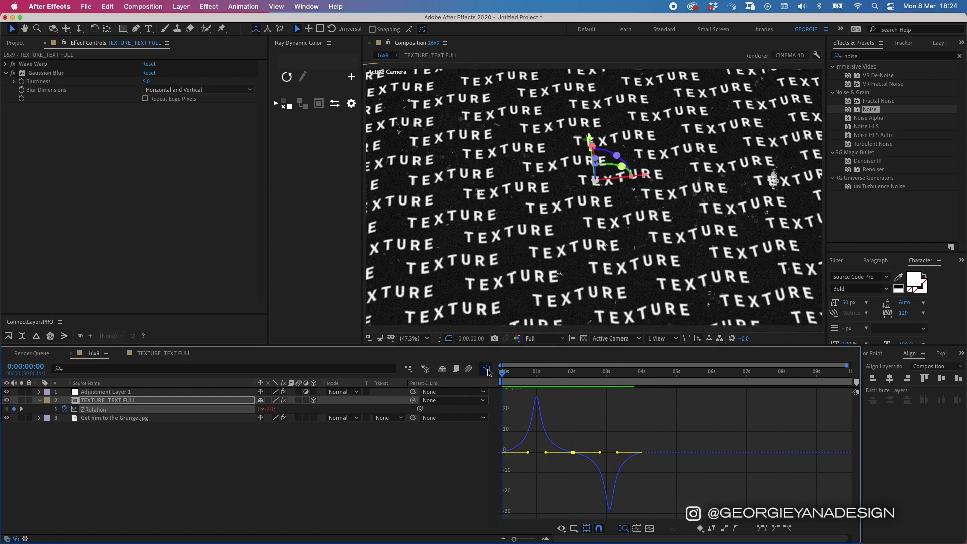
click(486, 369)
drag(548, 453, 517, 443)
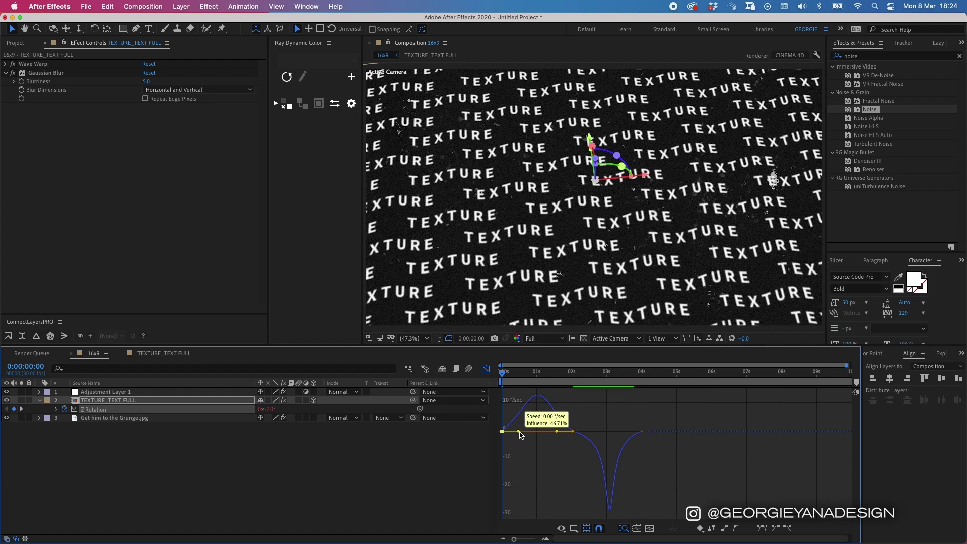
click(574, 432)
drag(600, 433, 630, 446)
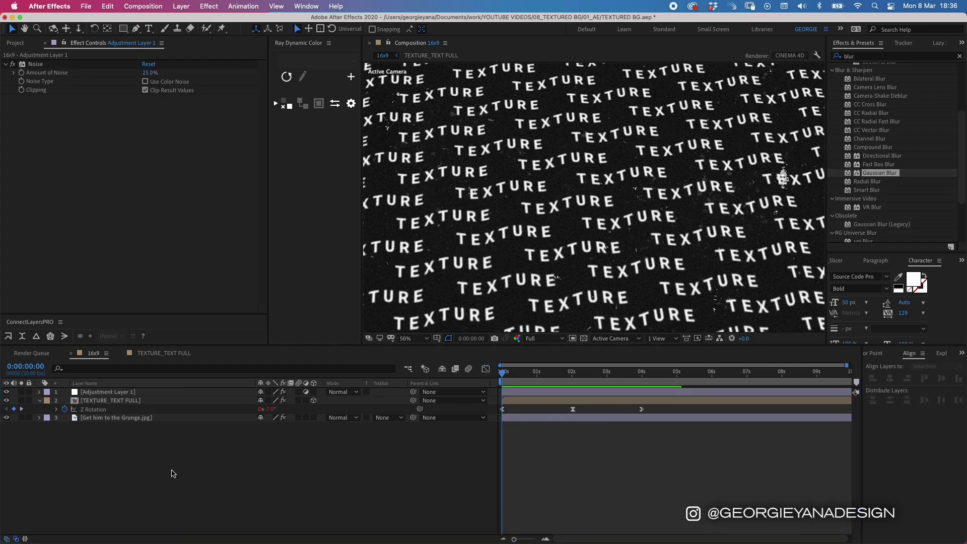
Step: Add a black 1920 x 1080 px solid layer above the adjustment layer
click(116, 456)
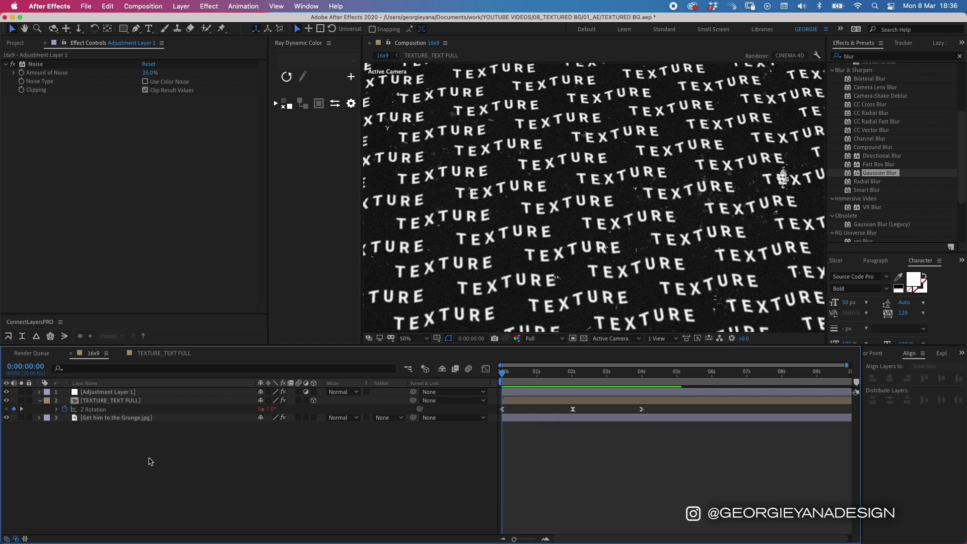
right_click(114, 450)
mouse_move(135, 423)
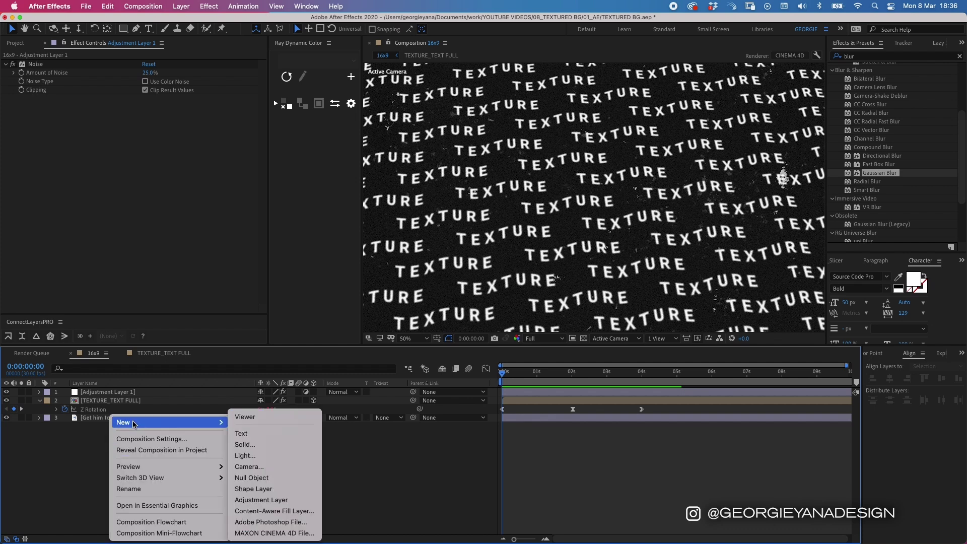
click(289, 445)
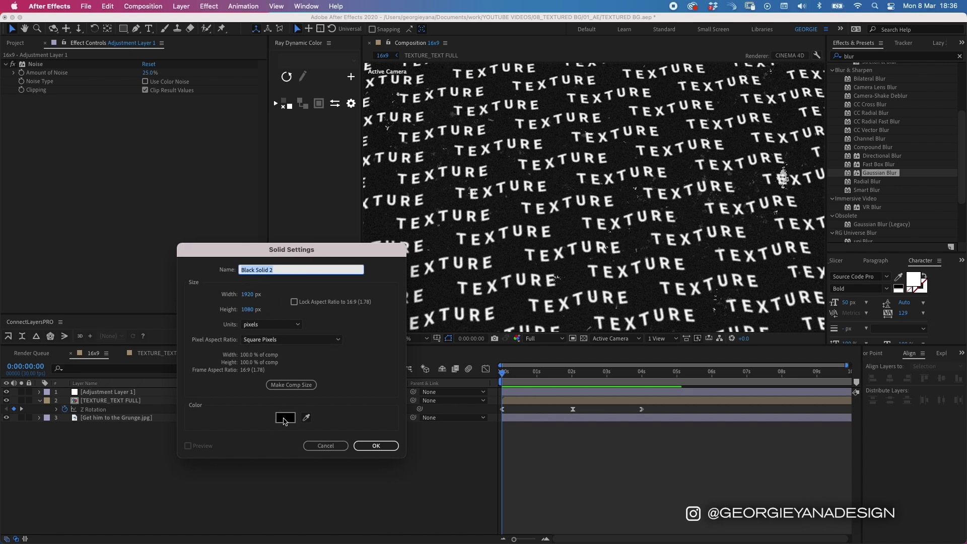
click(376, 447)
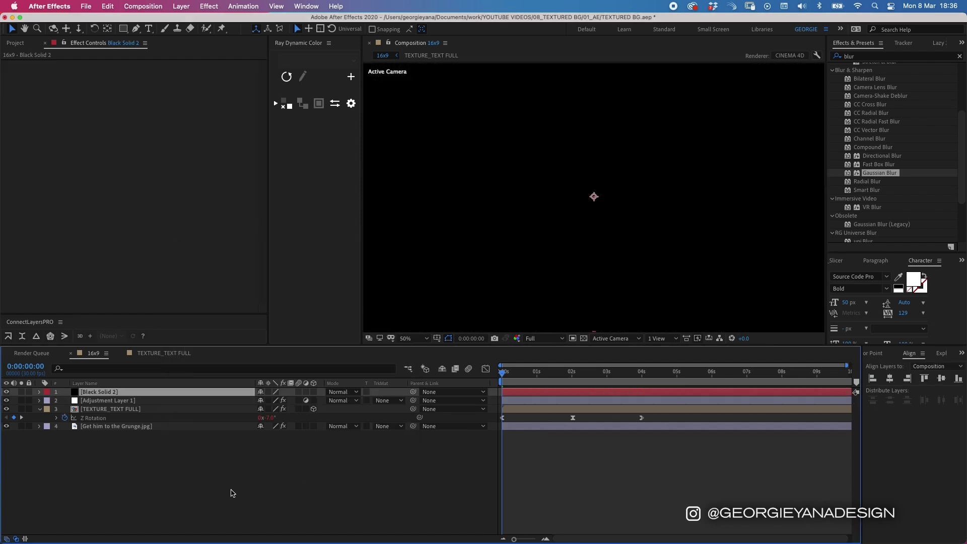
Step: Draw a large elliptical mask on the black solid, filling most of the composition frame
click(124, 32)
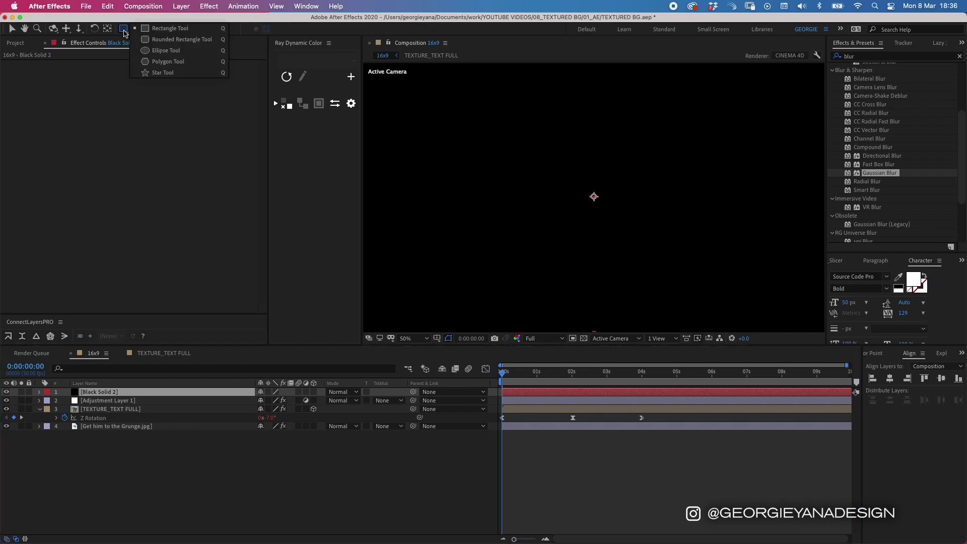
click(176, 51)
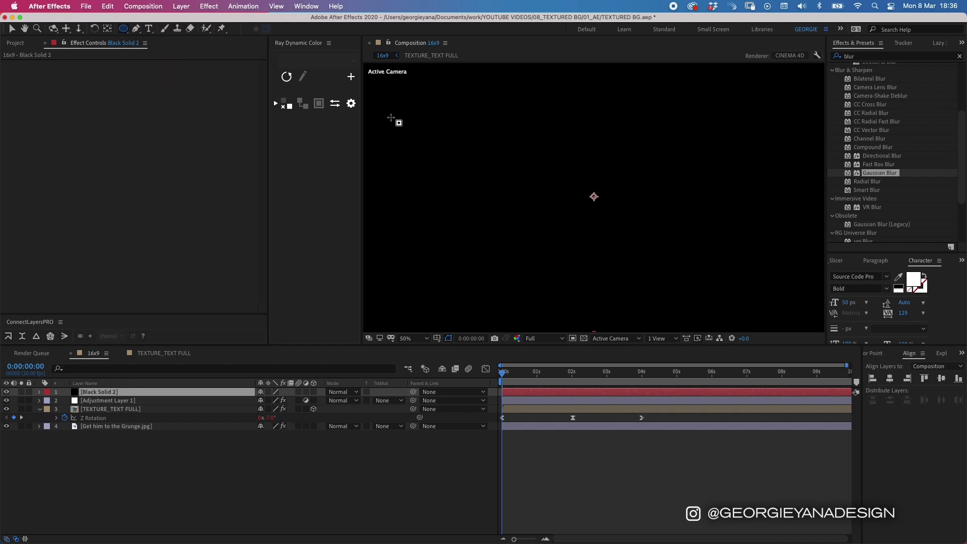
drag(384, 89, 700, 223)
drag(772, 244, 818, 324)
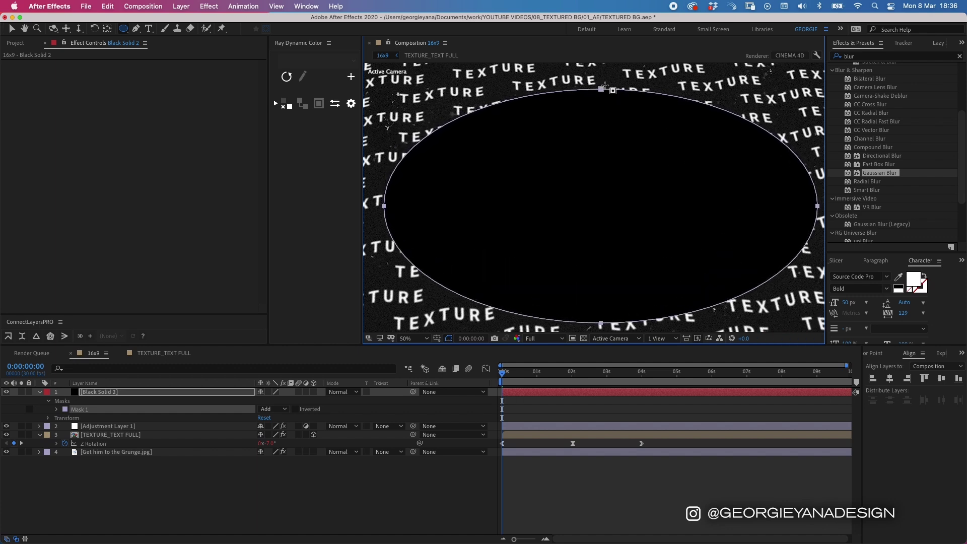
Step: Reposition and stretch the solid's elliptical mask so it sits centred and almost reaches the frame's edges
key(v)
double_click(388, 212)
drag(396, 196, 375, 205)
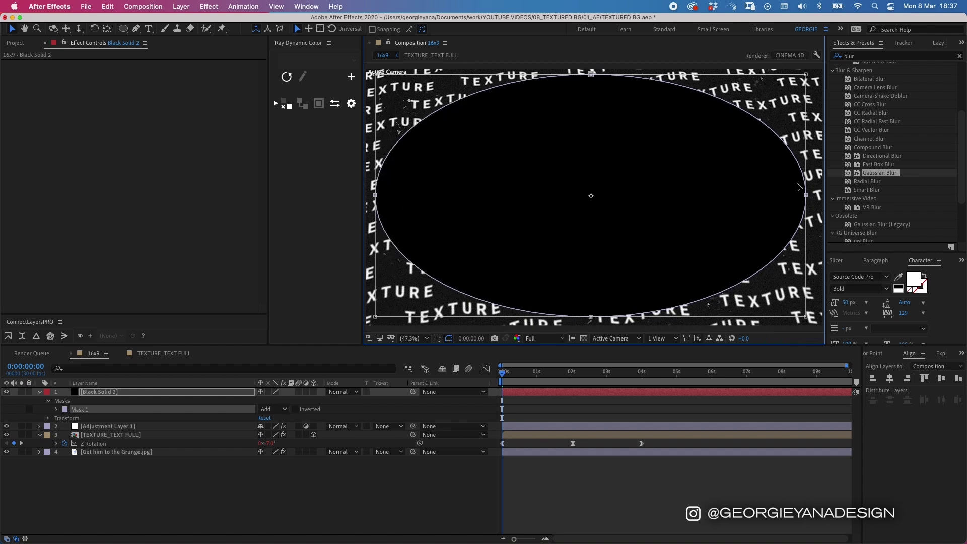
drag(806, 195, 816, 195)
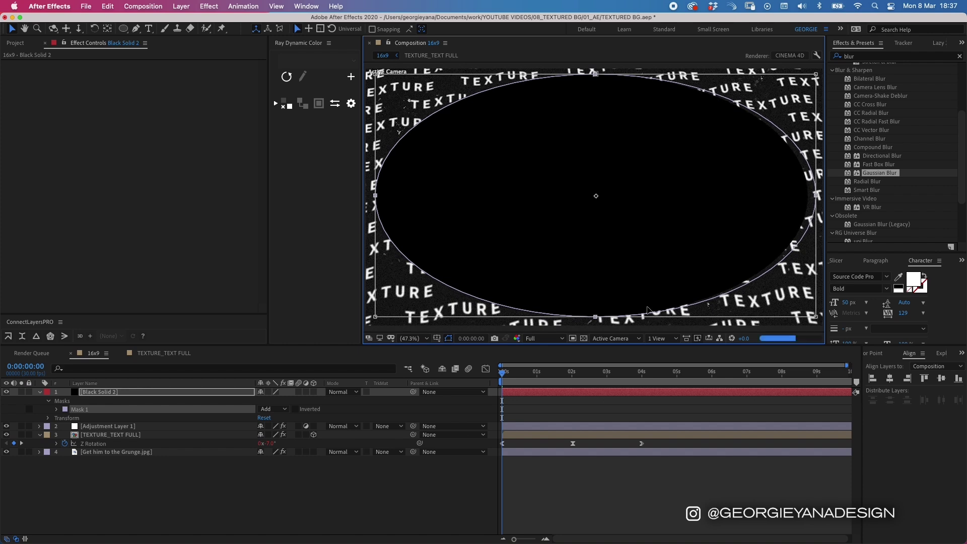
drag(596, 321, 597, 323)
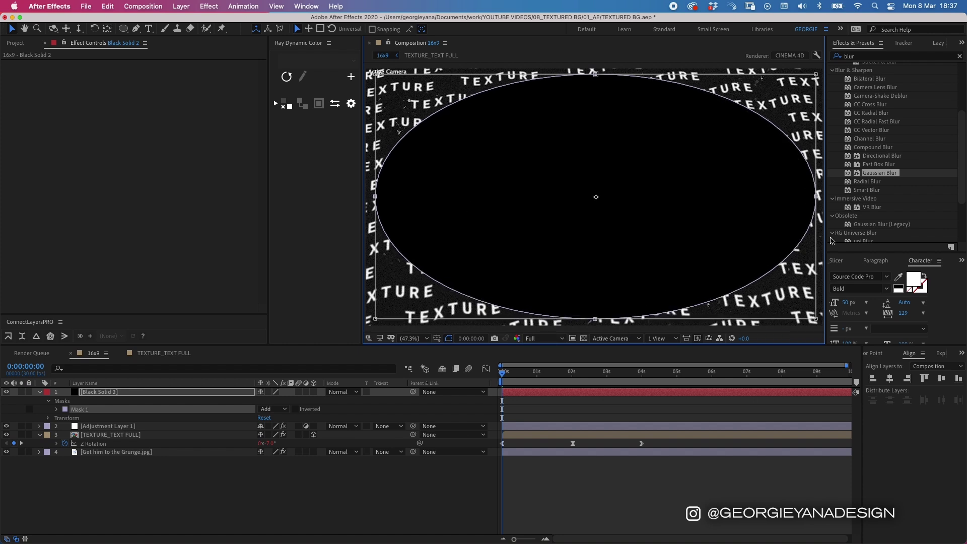
Step: Invert the black solid's elliptical mask and set its feather to 465 pixels
click(320, 416)
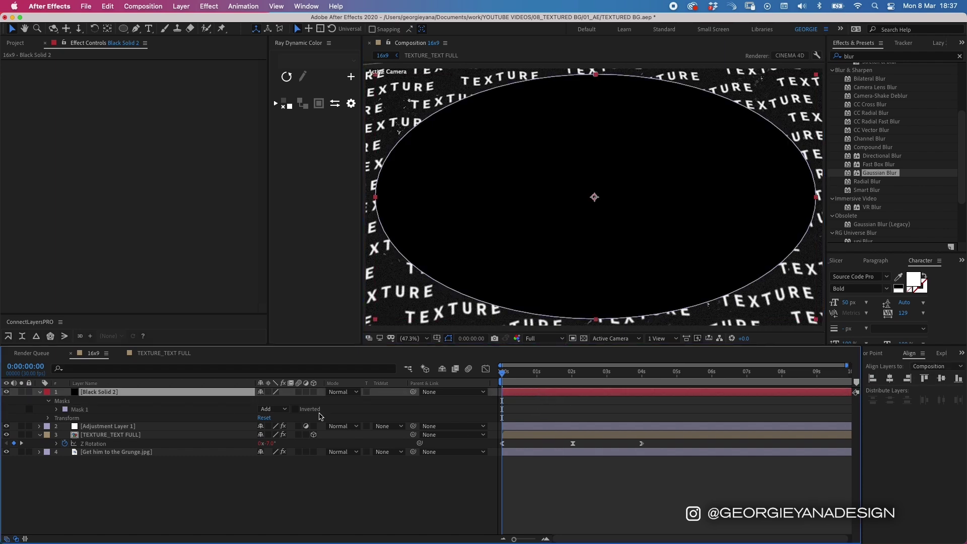
click(56, 410)
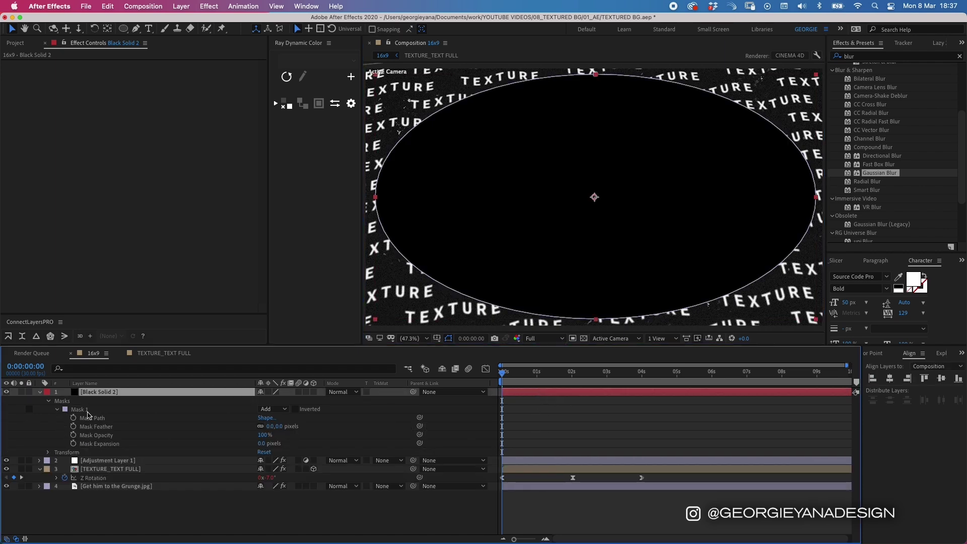
click(295, 409)
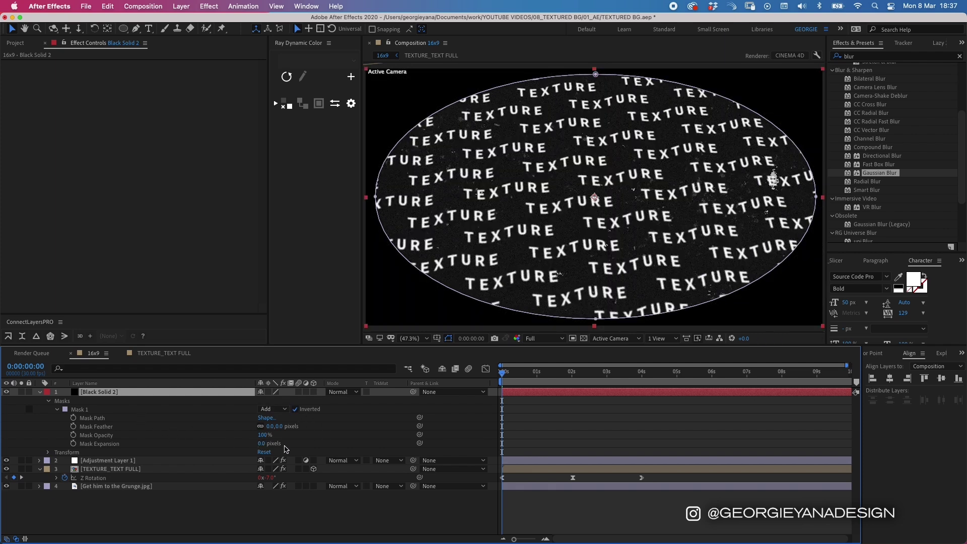
drag(271, 426, 436, 420)
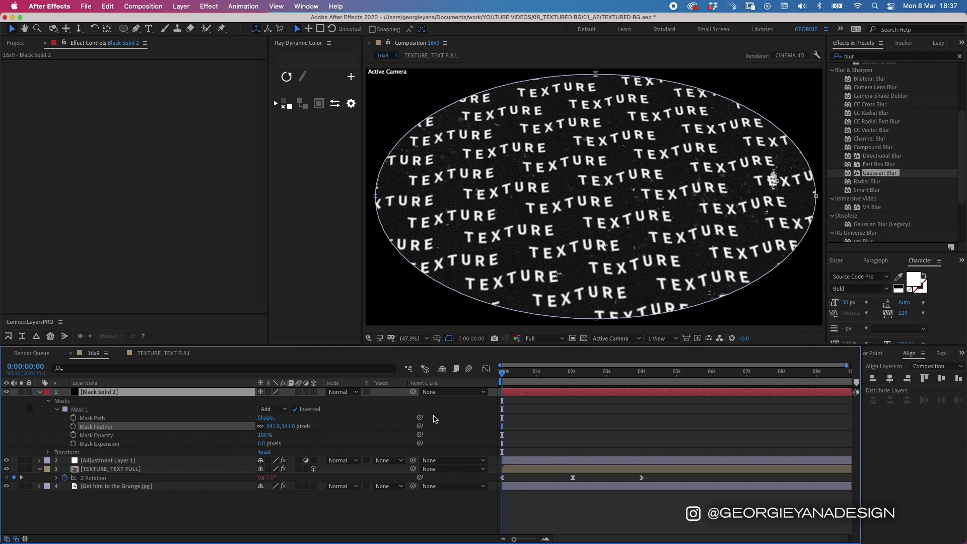
mouse_move(273, 427)
mouse_down()
mouse_move(407, 424)
mouse_move(273, 429)
mouse_up()
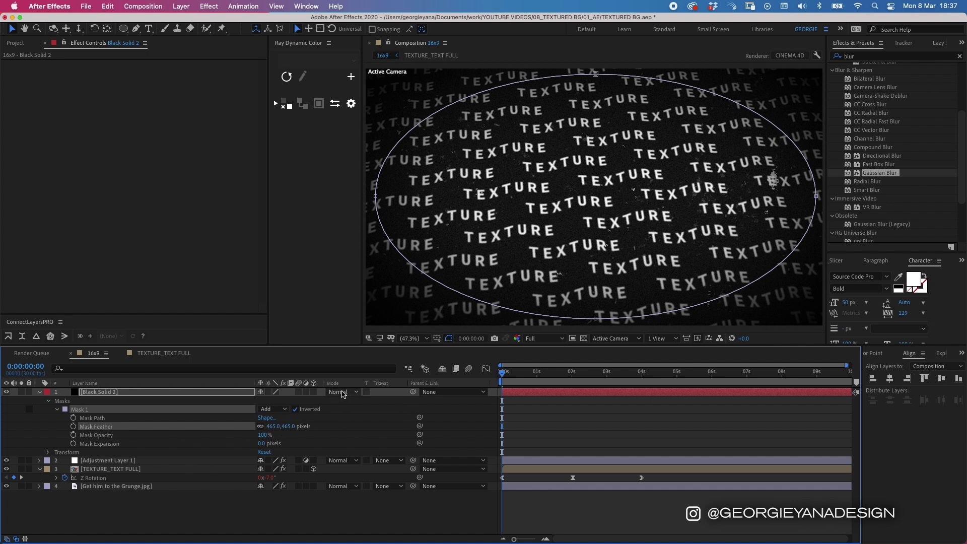
Step: Set the black solid's blending mode to Overlay and move the solid below Adjustment Layer 1
click(343, 392)
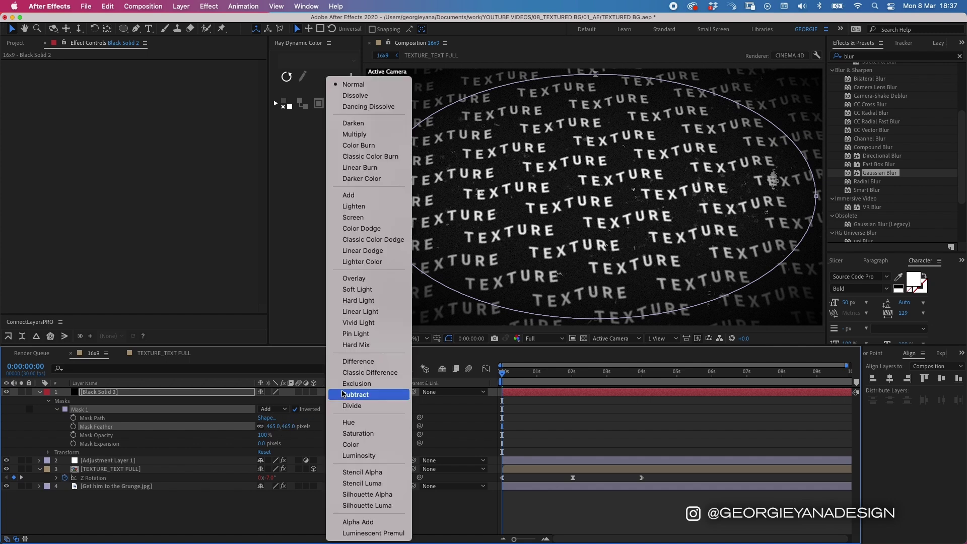
click(355, 280)
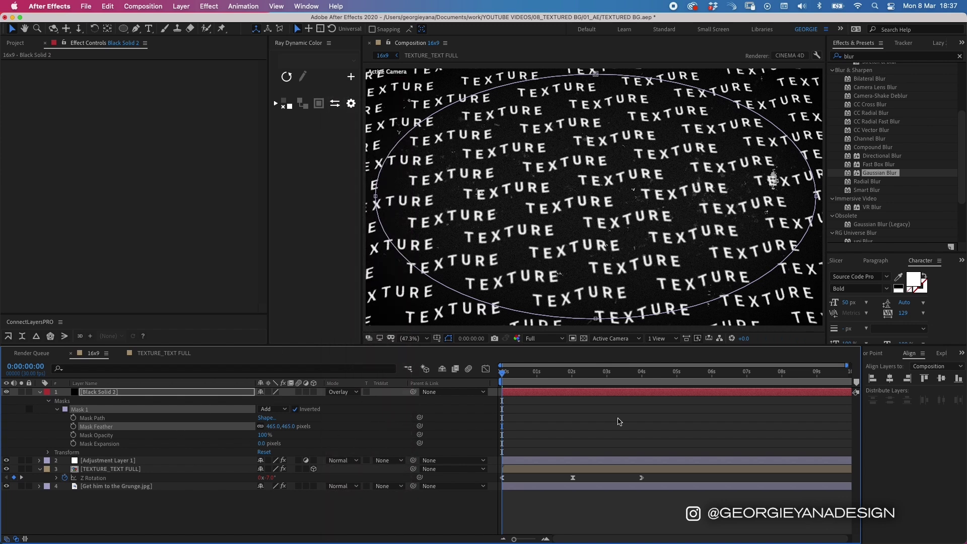
click(110, 393)
drag(113, 434, 103, 467)
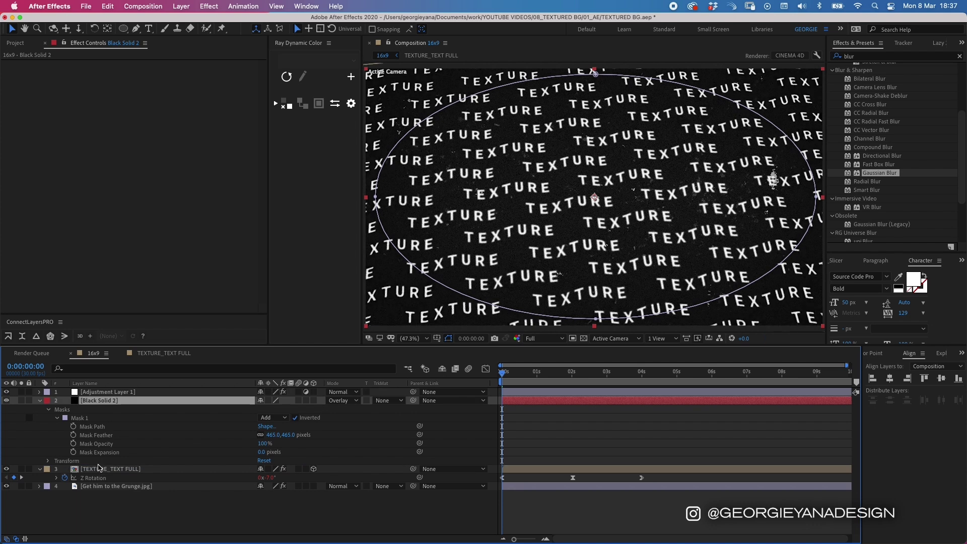
Step: Try the Hard Light, Linear Light, Overlay and Soft Light blending modes on the black solid
click(347, 402)
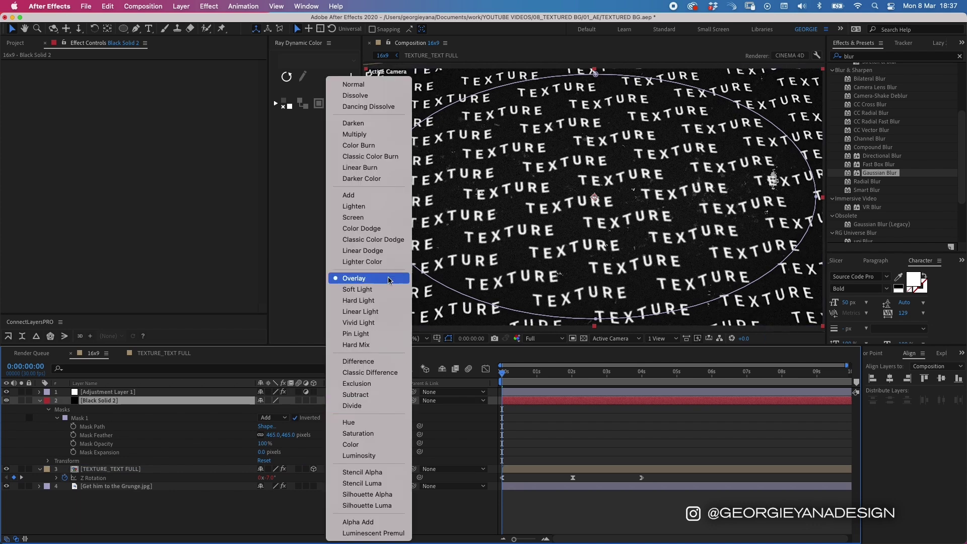
click(379, 302)
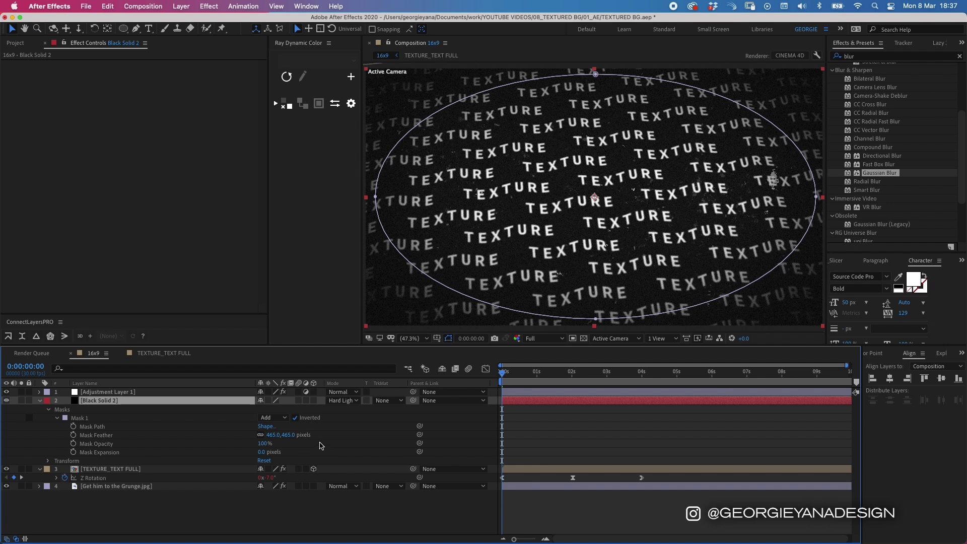
click(343, 400)
click(360, 311)
click(343, 400)
click(362, 278)
click(343, 401)
click(358, 289)
Step: Set the black solid's blending mode to Multiply and its opacity to 70%
click(343, 400)
click(355, 134)
key(t)
drag(265, 410, 247, 417)
click(263, 409)
text(70)
key(Return)
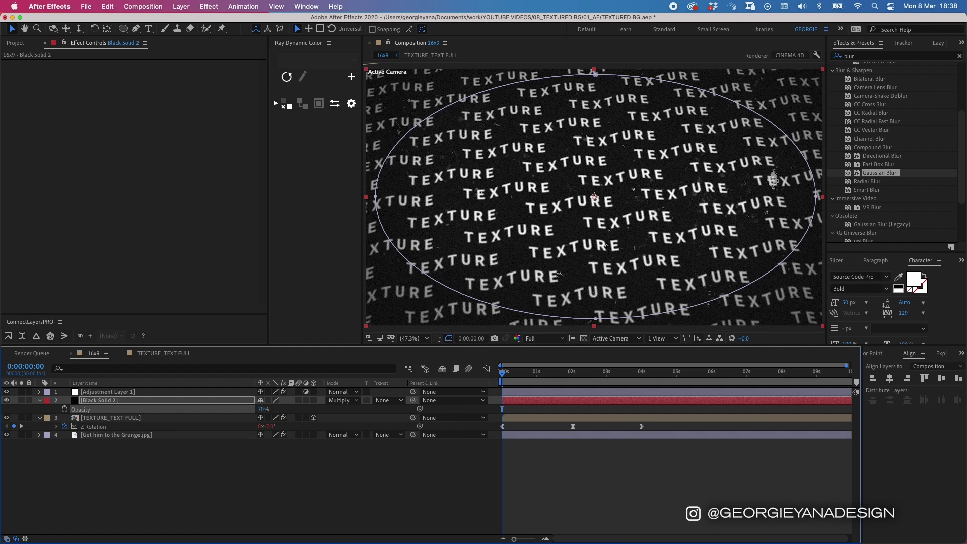
click(198, 489)
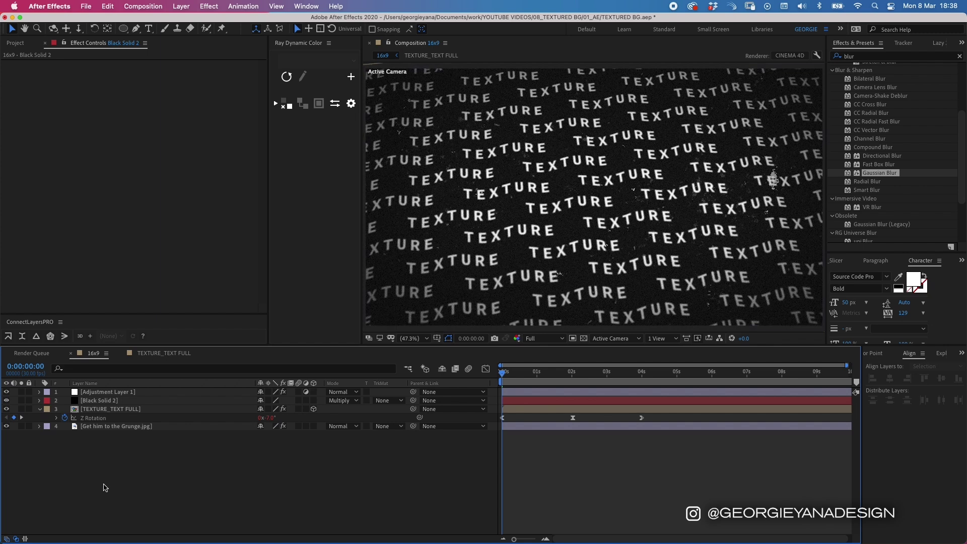
Step: Add a second adjustment layer at the top of the 16x9 composition's layer stack
key(comma)
key(comma)
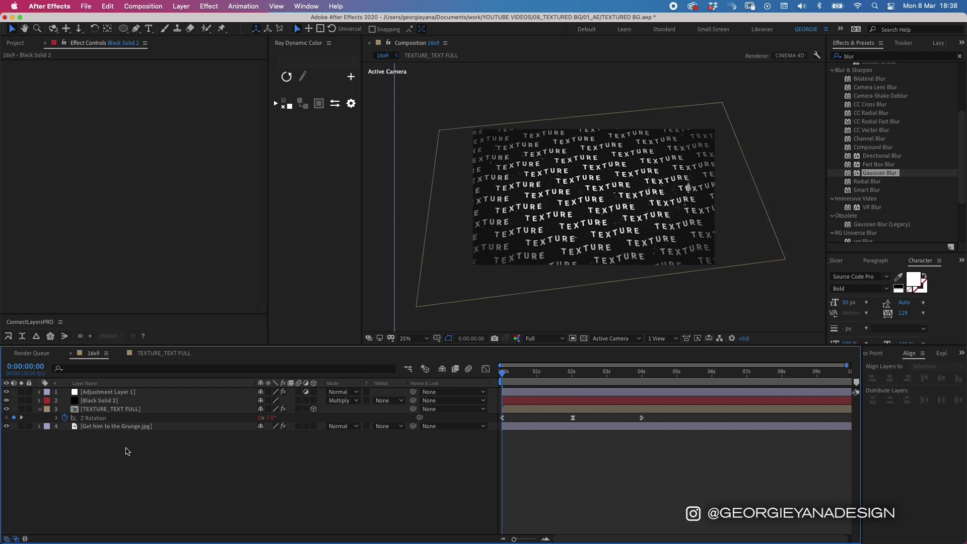
right_click(107, 475)
mouse_move(127, 426)
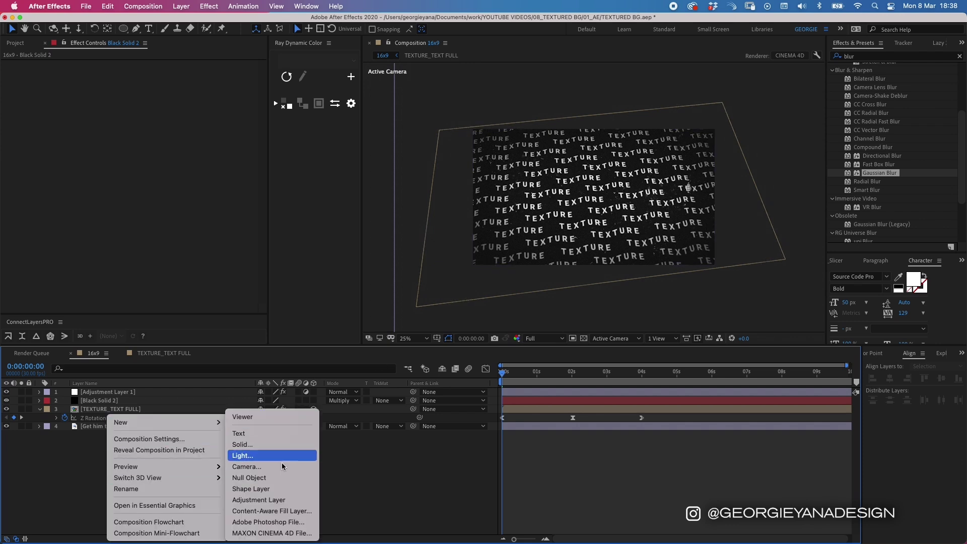
click(280, 501)
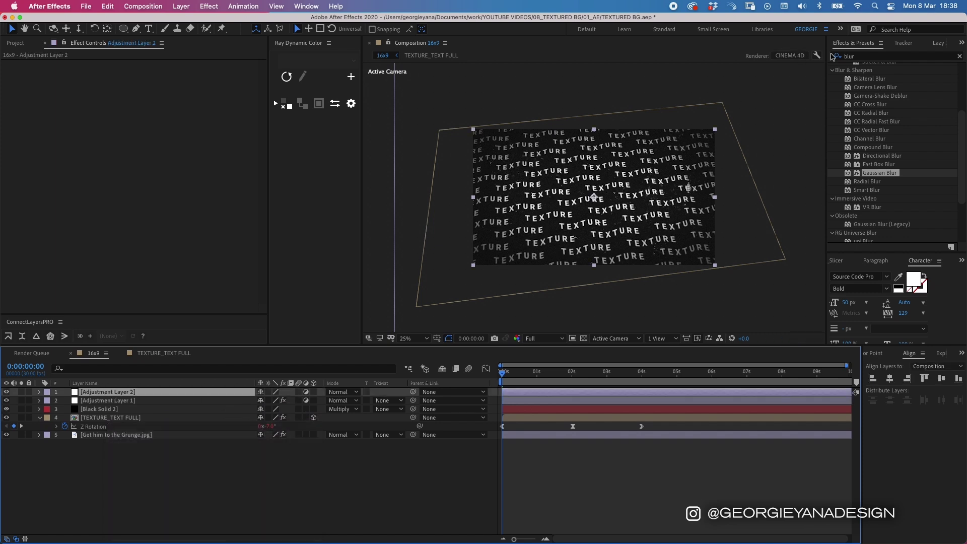
Step: Apply Gaussian Blur with Blurriness 40 to the new adjustment layer and enlarge the layer well beyond the frame
drag(880, 173, 531, 394)
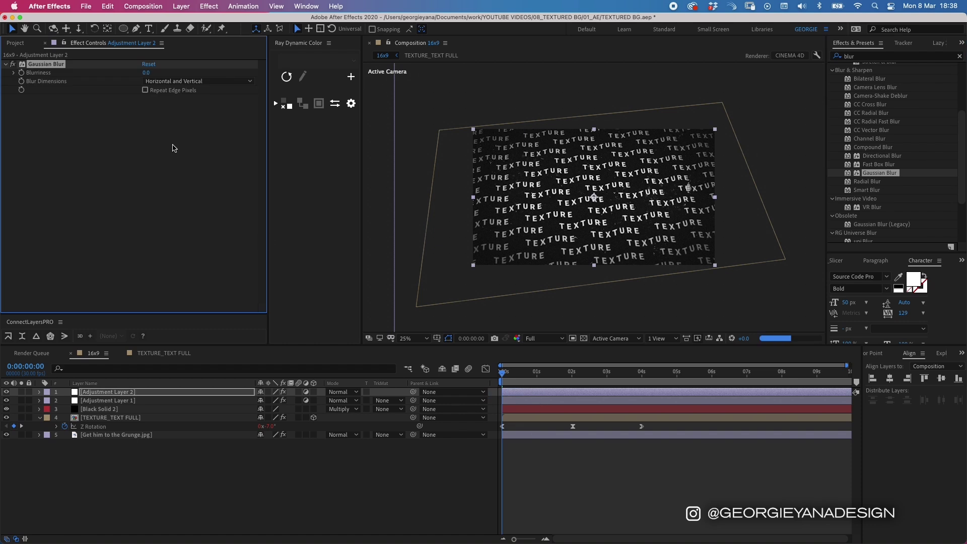
click(149, 74)
key(Return)
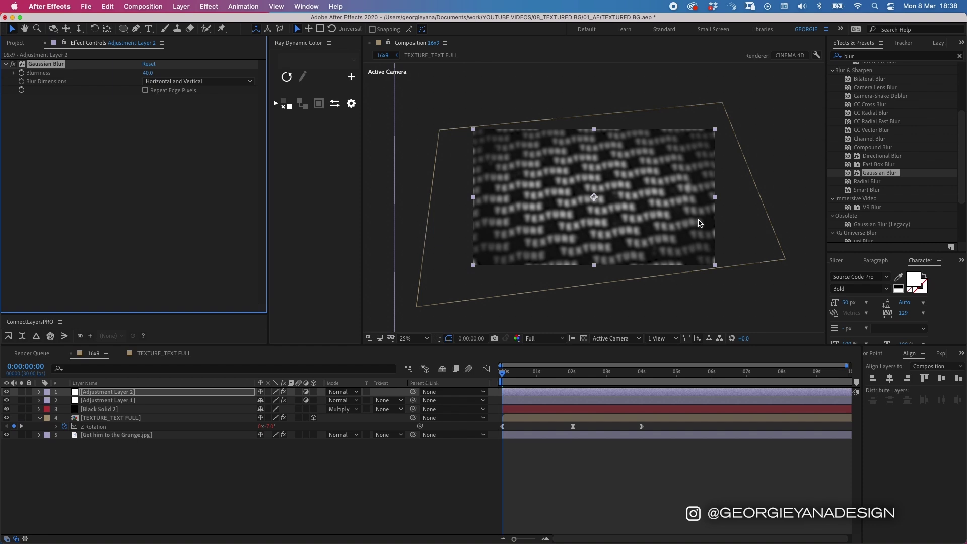
drag(715, 265, 765, 293)
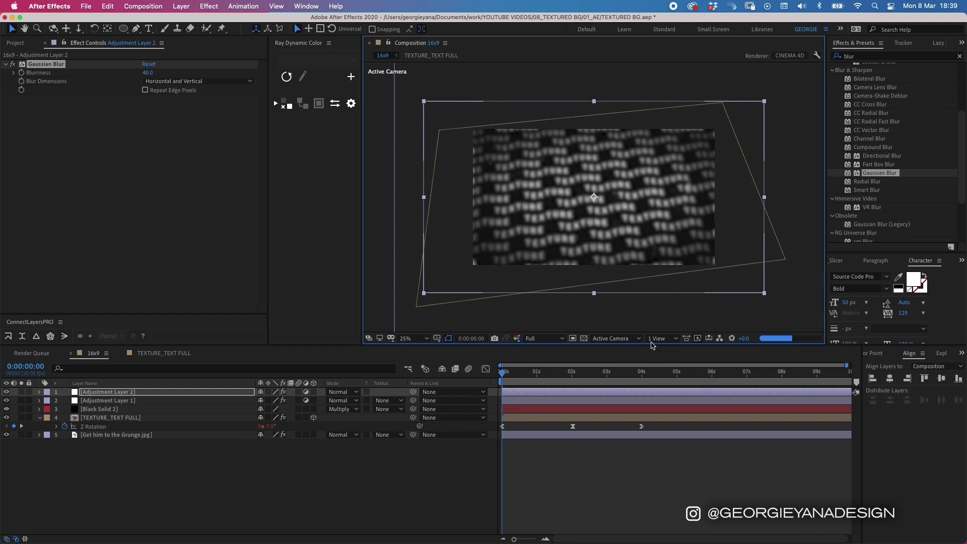
Step: Draw a wide rectangular mask across the middle of Adjustment Layer 2 and invert it
click(533, 394)
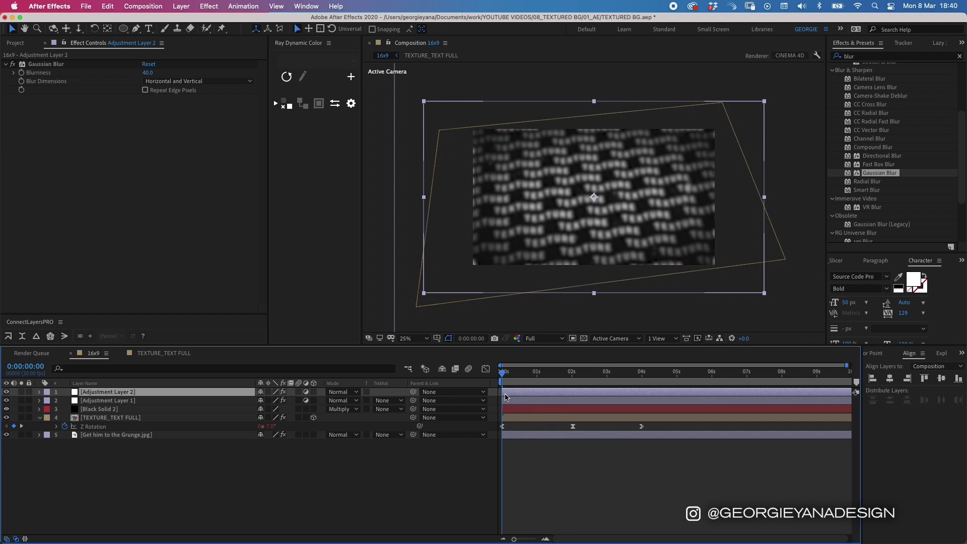
key(q)
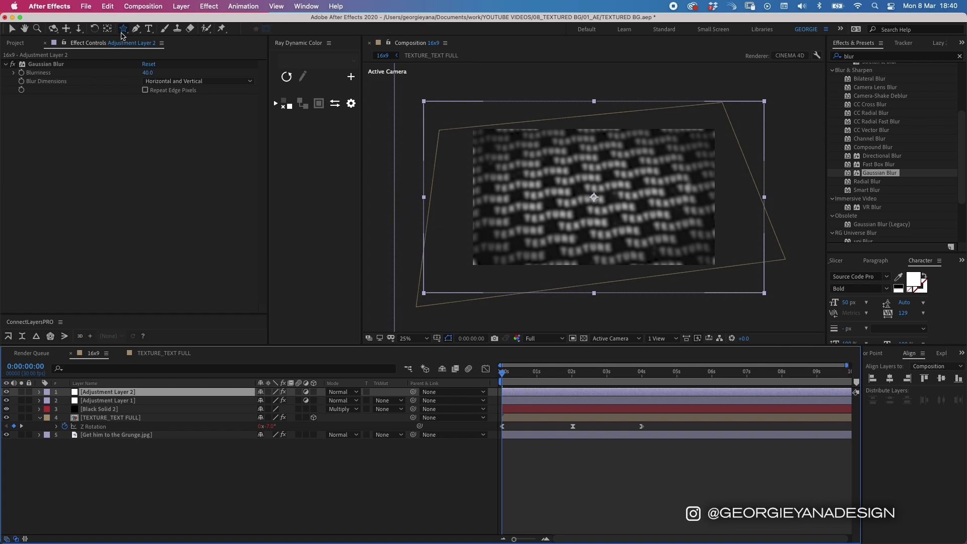
key(q)
drag(410, 163, 577, 195)
drag(679, 208, 796, 229)
click(524, 396)
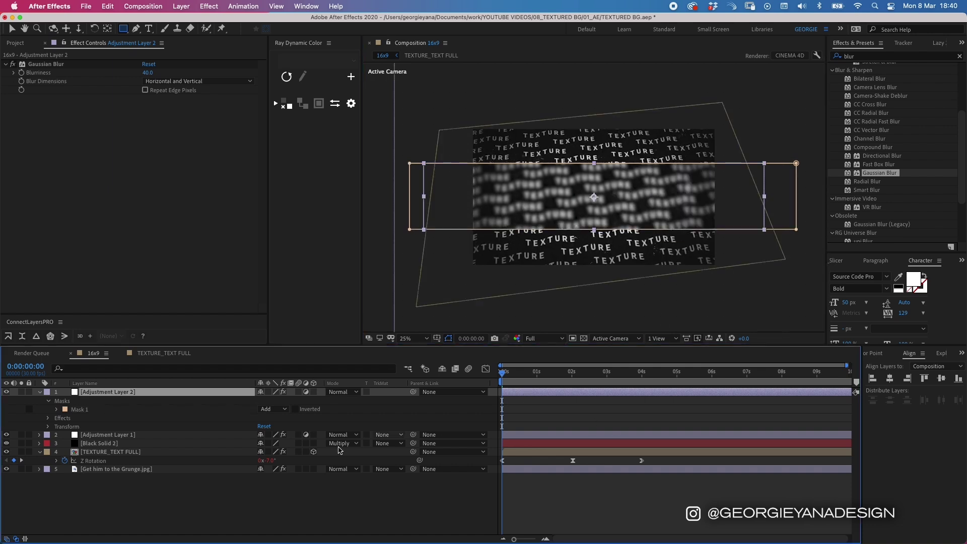
click(296, 410)
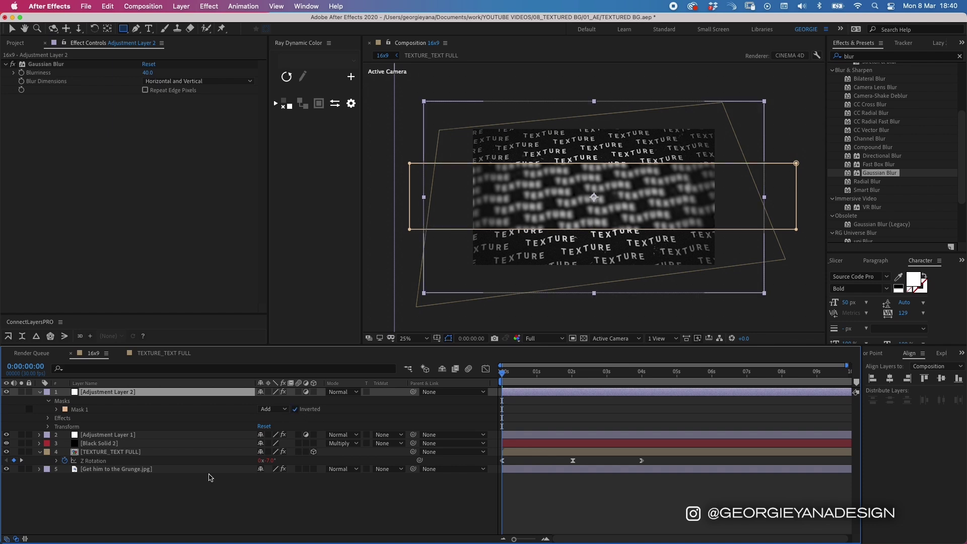
Step: Set the feather of Adjustment Layer 2's mask to 500 pixels and its expansion to 114 pixels
click(57, 410)
drag(272, 426, 348, 420)
drag(276, 426, 354, 422)
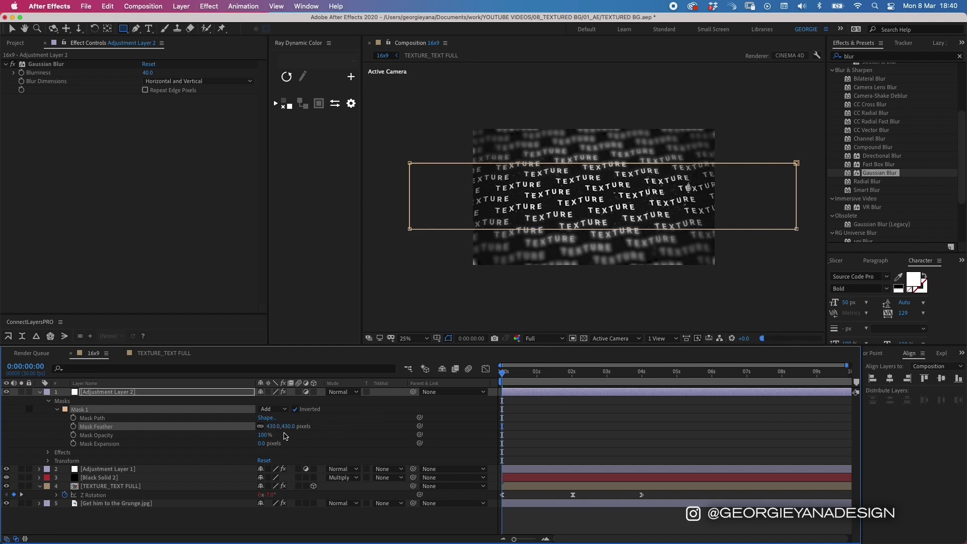
drag(275, 428, 309, 437)
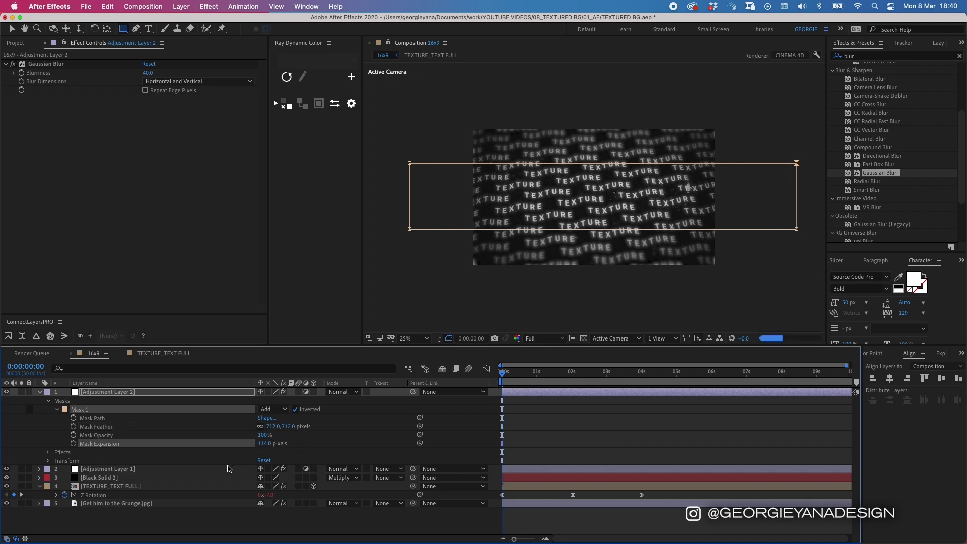
key(shift+slash)
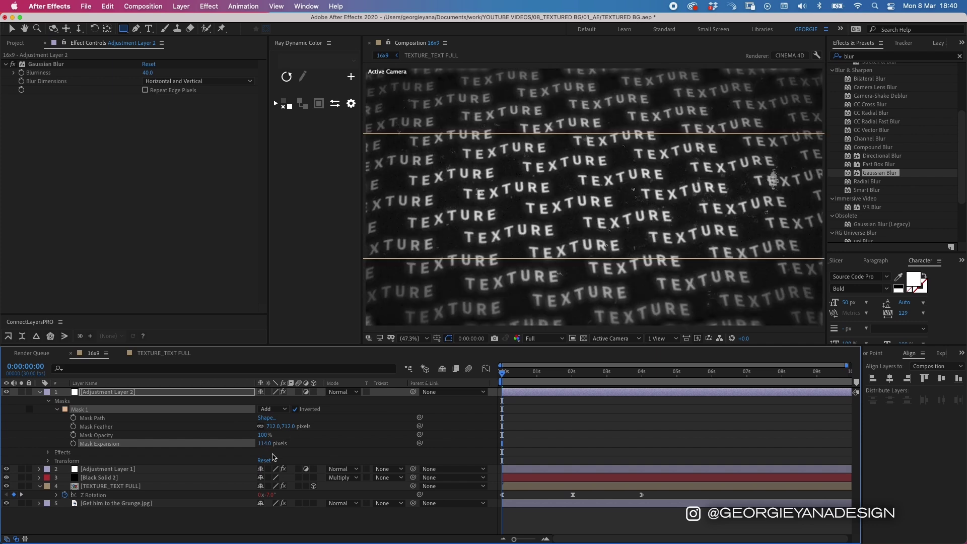
click(274, 426)
text(500)
key(Return)
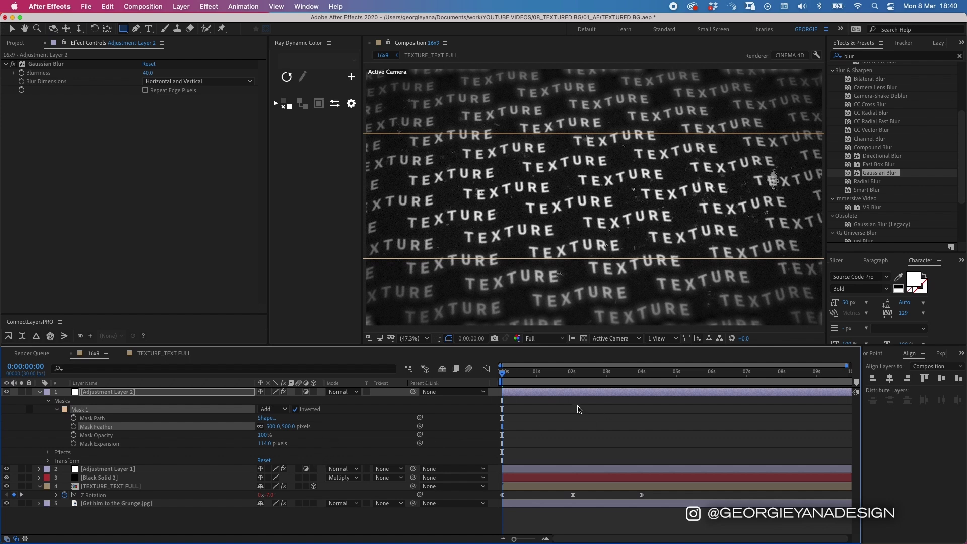
click(525, 403)
click(525, 403)
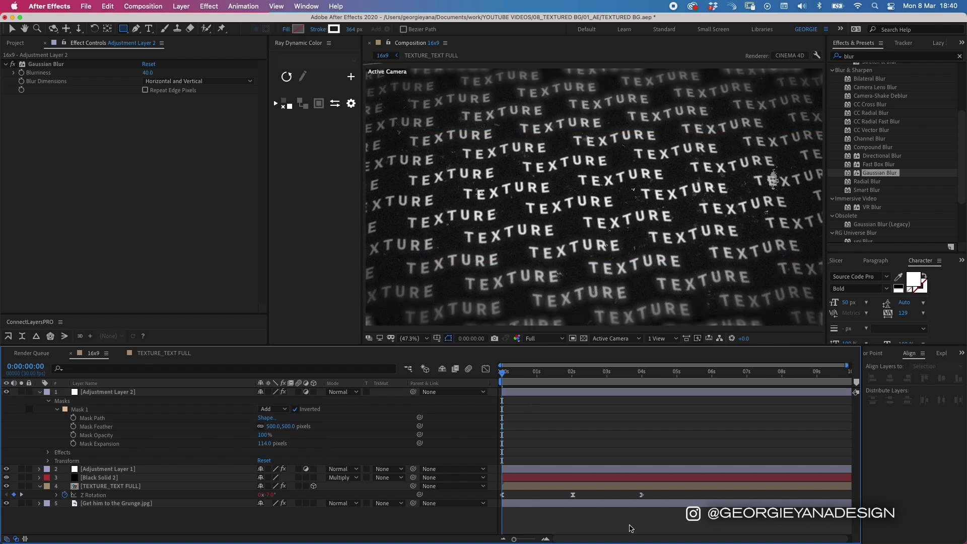
Step: Make Adjustment Layer 2 a 3D layer
click(551, 395)
key(comma)
key(comma)
key(comma)
key(comma)
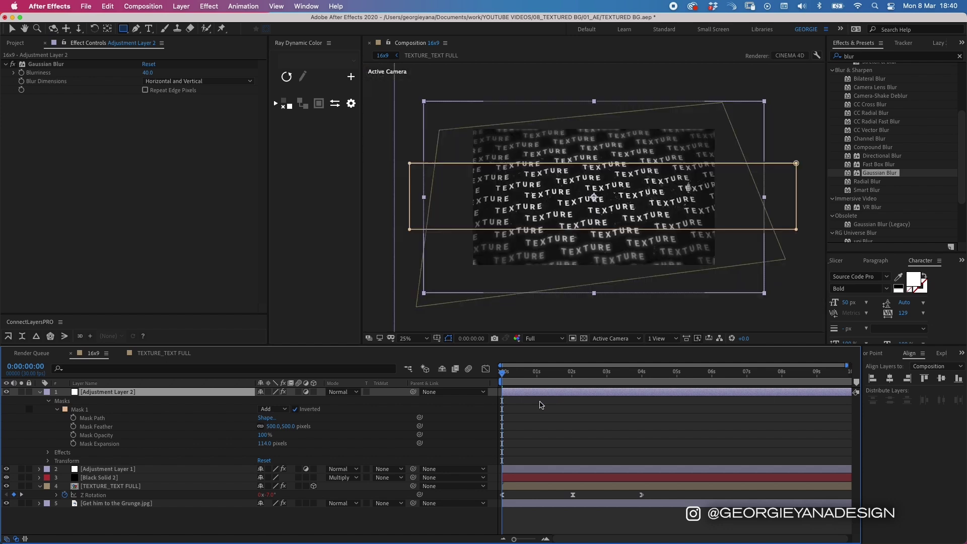
key(period)
key(period)
click(314, 392)
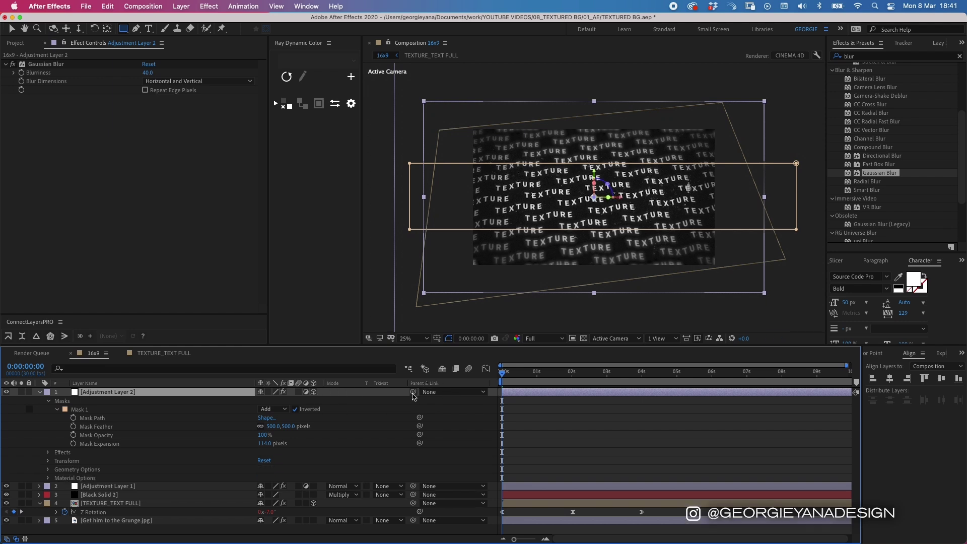
Step: Parent Adjustment Layer 2 to TEXTURE_TEXT FULL, and raise and enlarge it so it extends slightly beyond the text layer's outline
drag(414, 392, 168, 508)
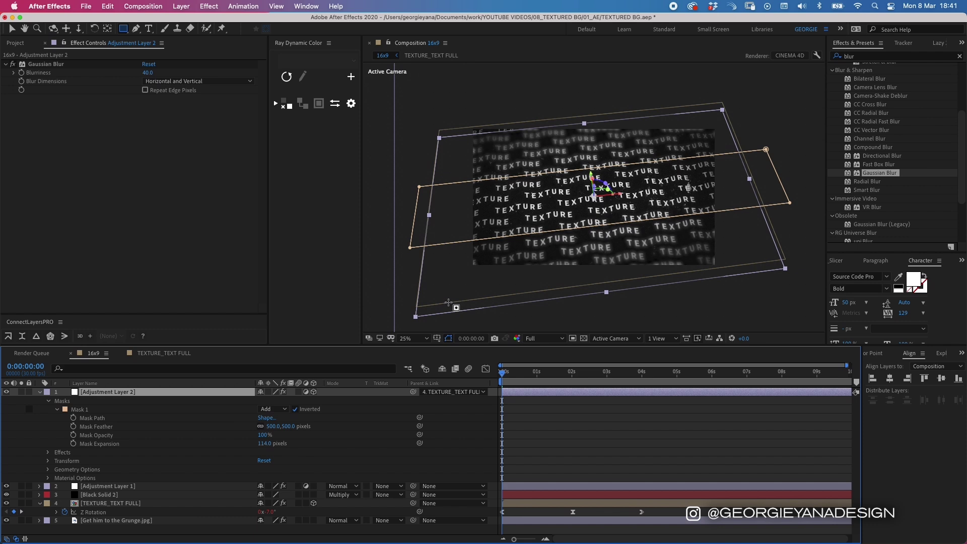
key(v)
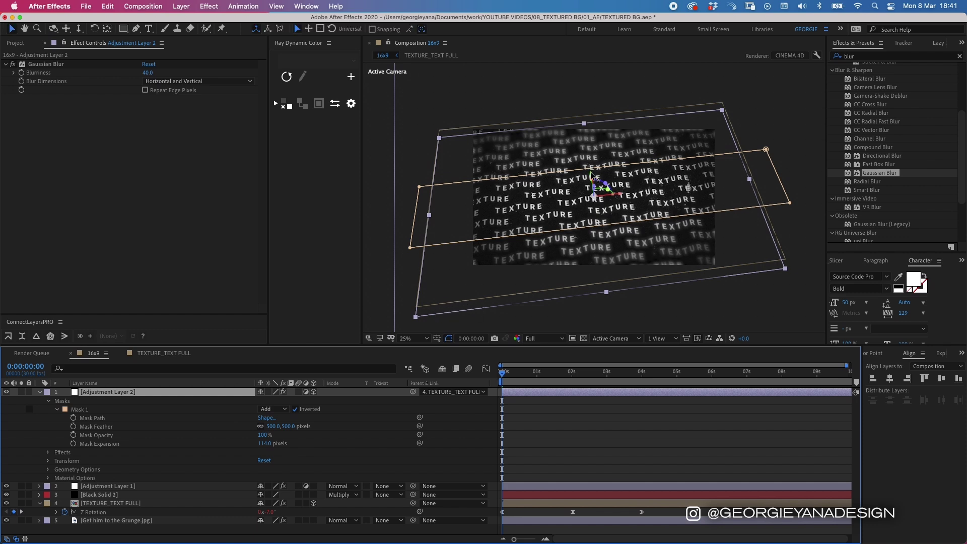
drag(591, 175, 592, 169)
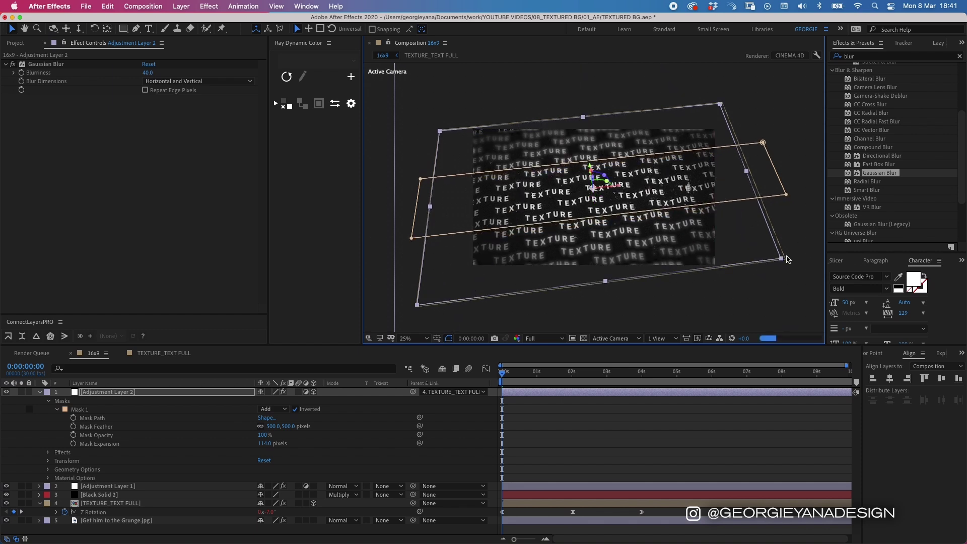
drag(783, 259, 787, 260)
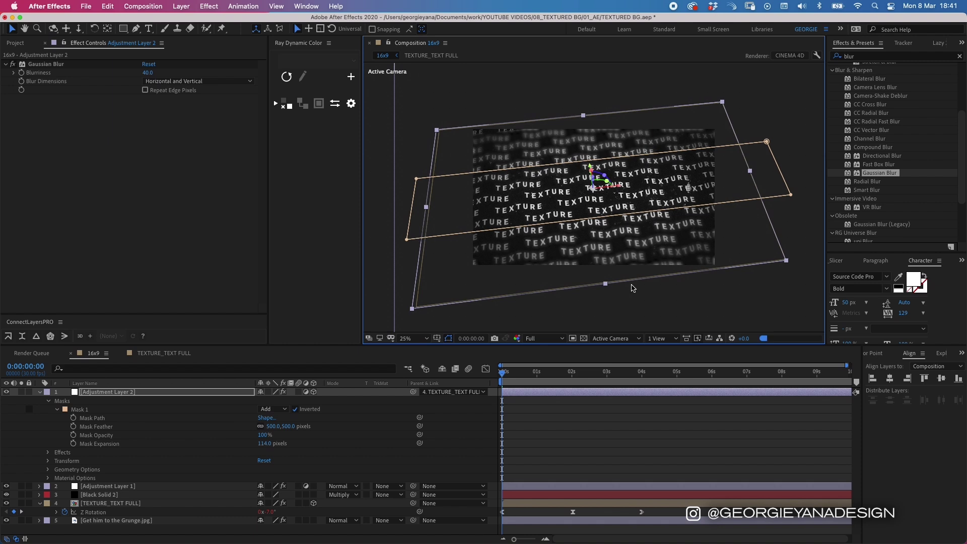
drag(787, 261, 796, 262)
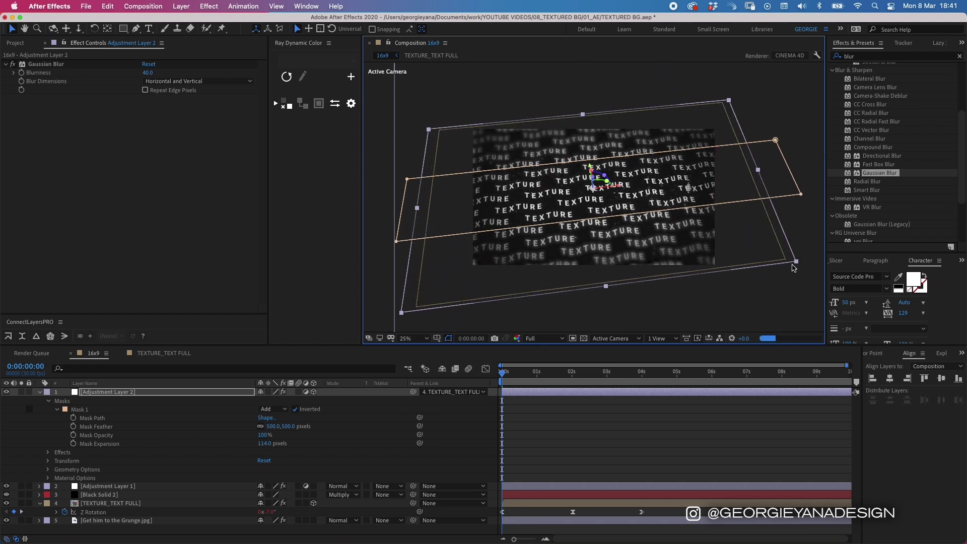
click(572, 445)
drag(503, 372, 545, 372)
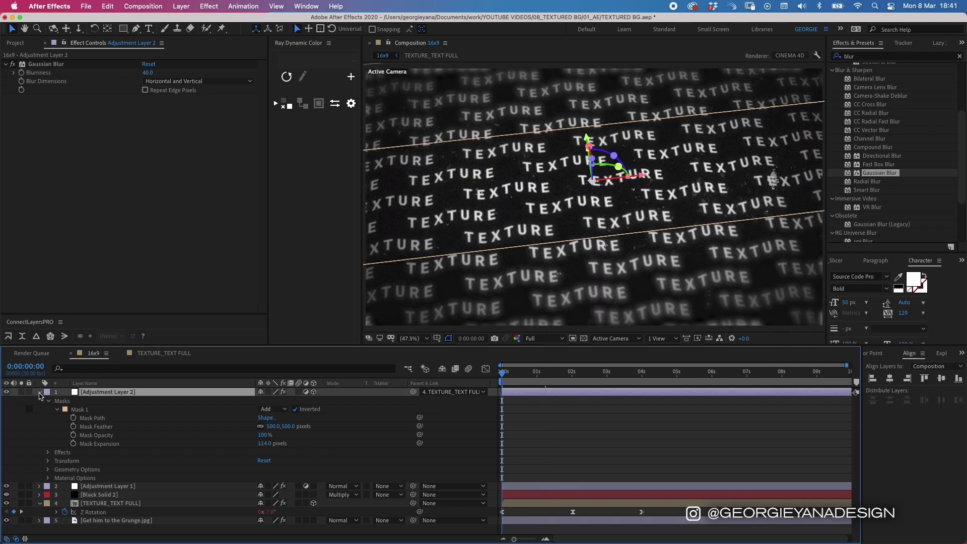
Step: Collapse Adjustment Layer 2 and move it below Adjustment Layer 1 in the layer stack
click(41, 393)
drag(104, 394, 101, 406)
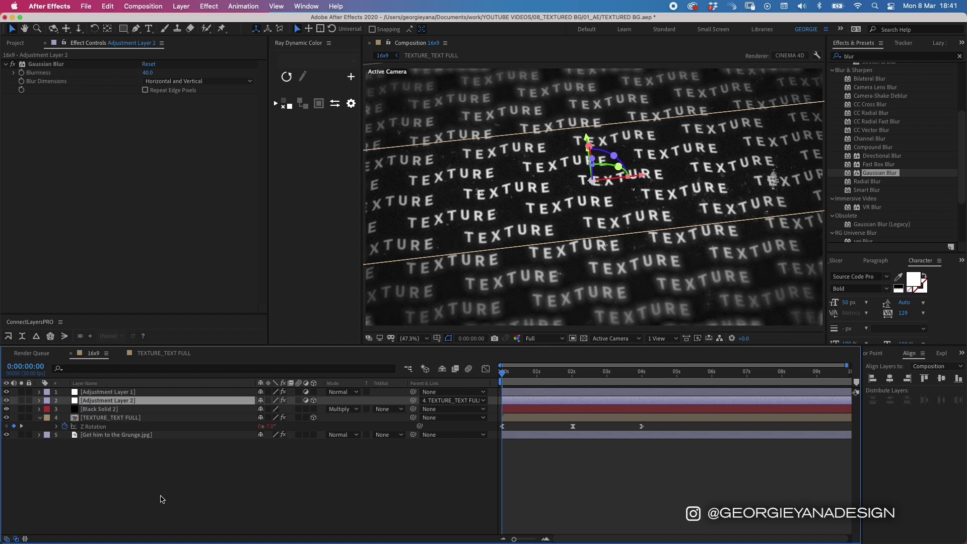
click(114, 520)
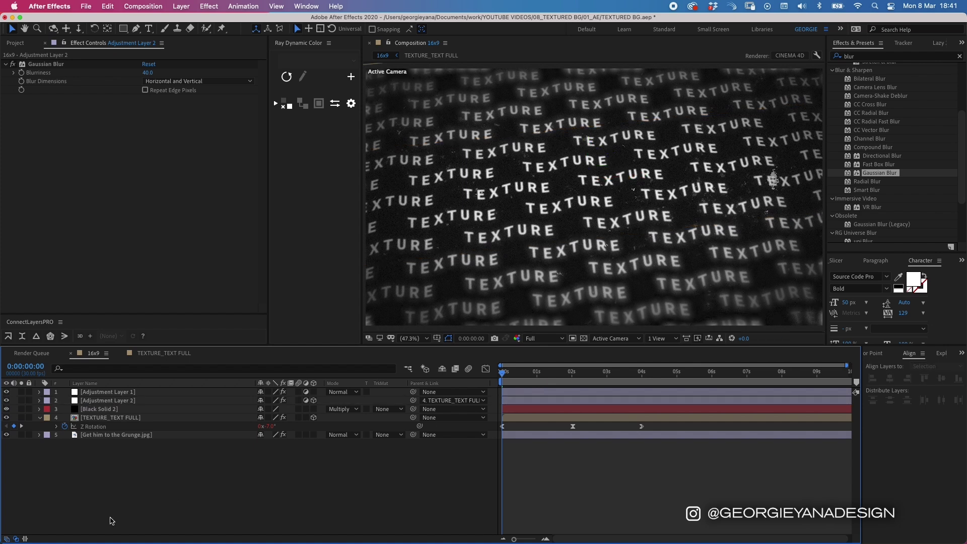
click(107, 392)
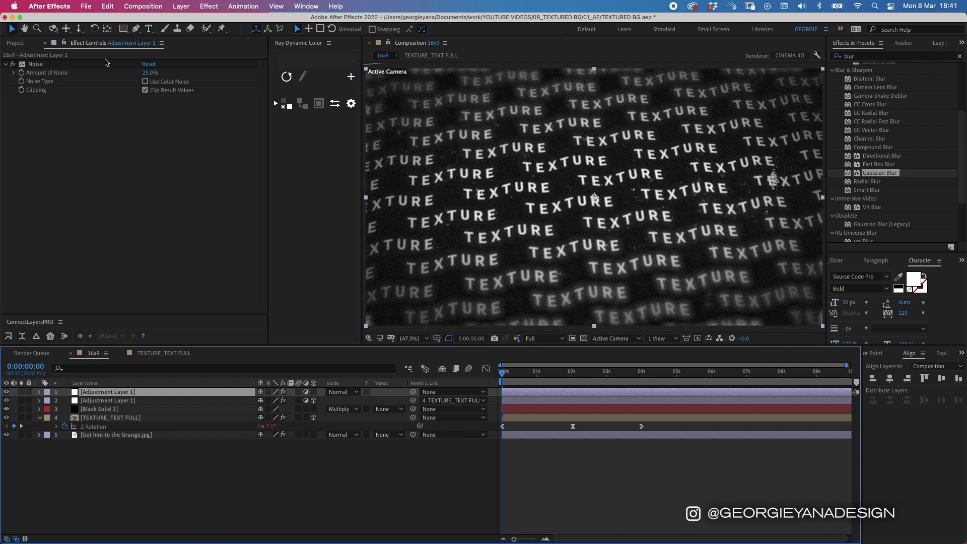
Step: Reduce the Gaussian Blur's Blurriness on Adjustment Layer 2, trying 30 and settling on 25
click(126, 401)
click(149, 73)
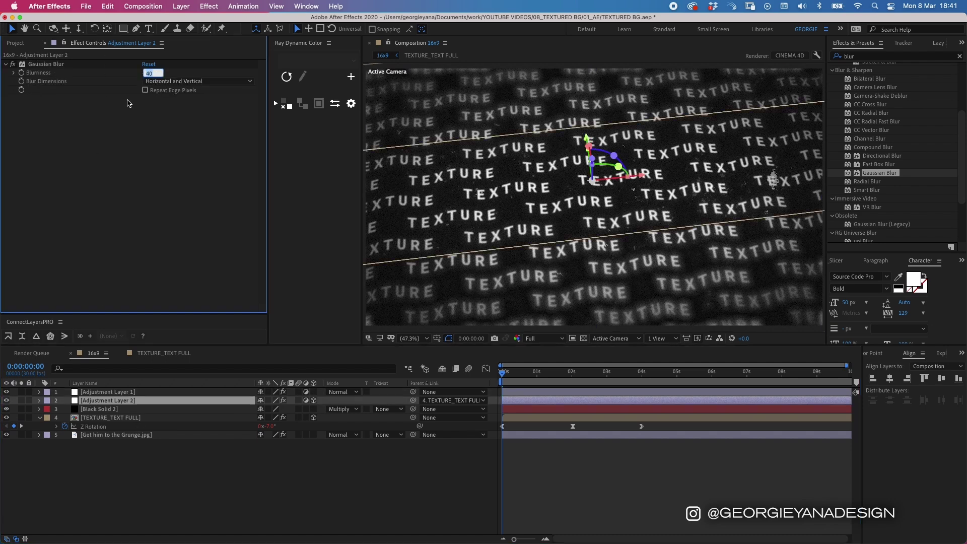
text(30)
key(Return)
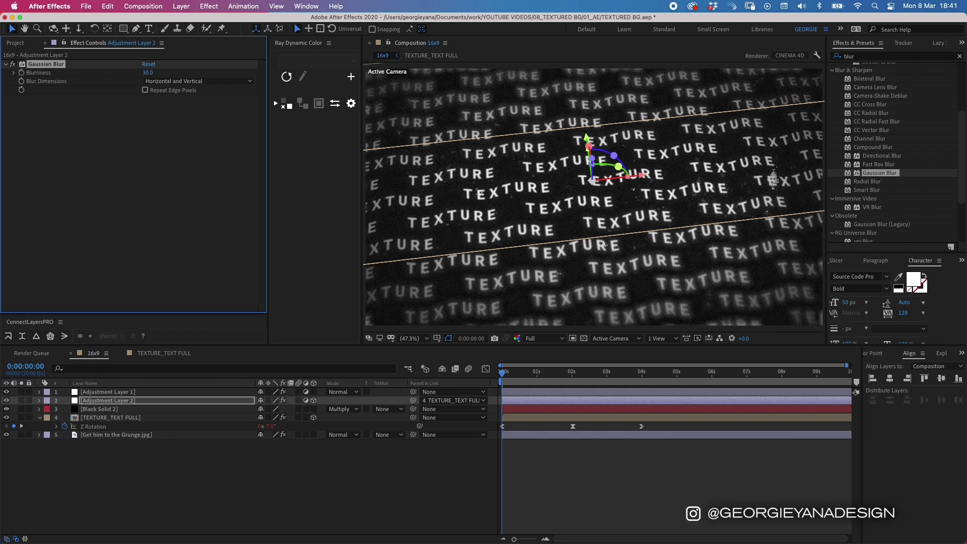
click(148, 73)
key(Return)
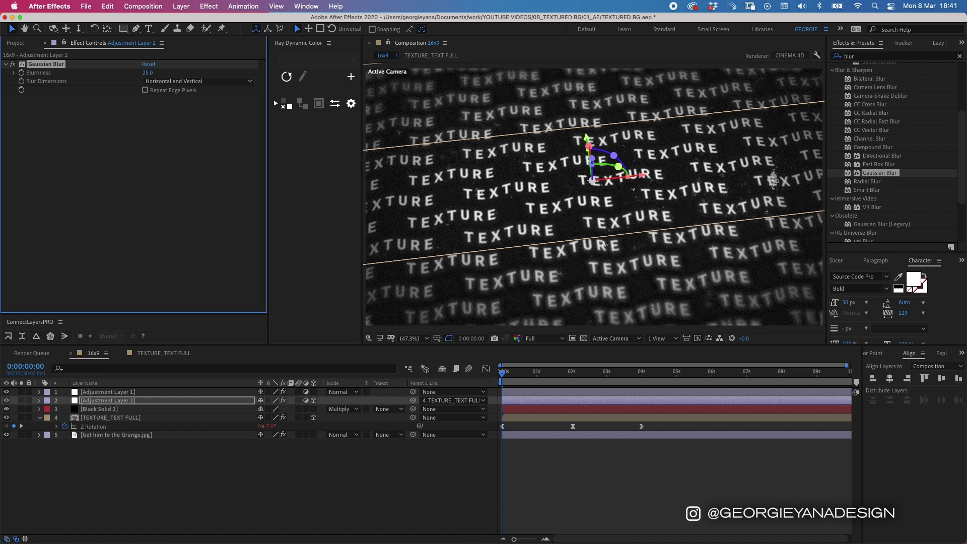